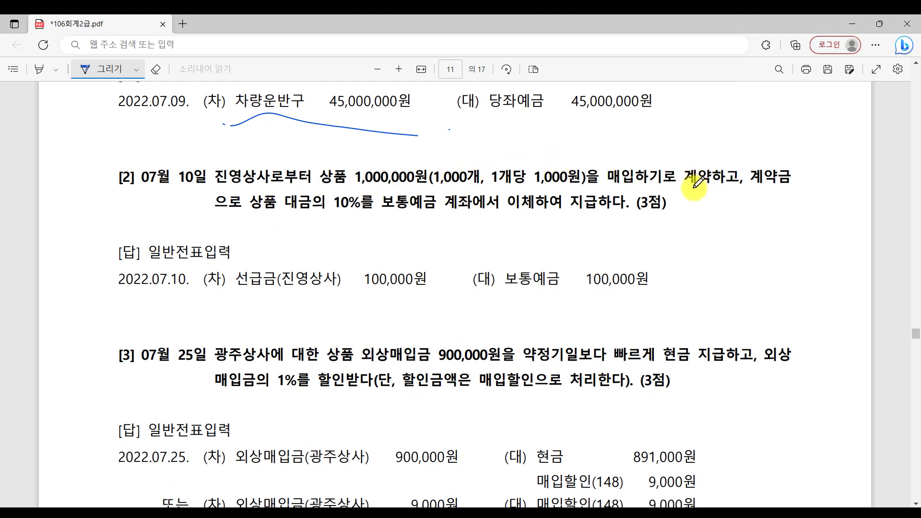
Cross out 계약 in question [2] and handwrite the list 주문, 계약, 보관, 약속, 채용 above that question.
left_click_drag(708, 152, 689, 194)
left_click_drag(683, 160, 722, 197)
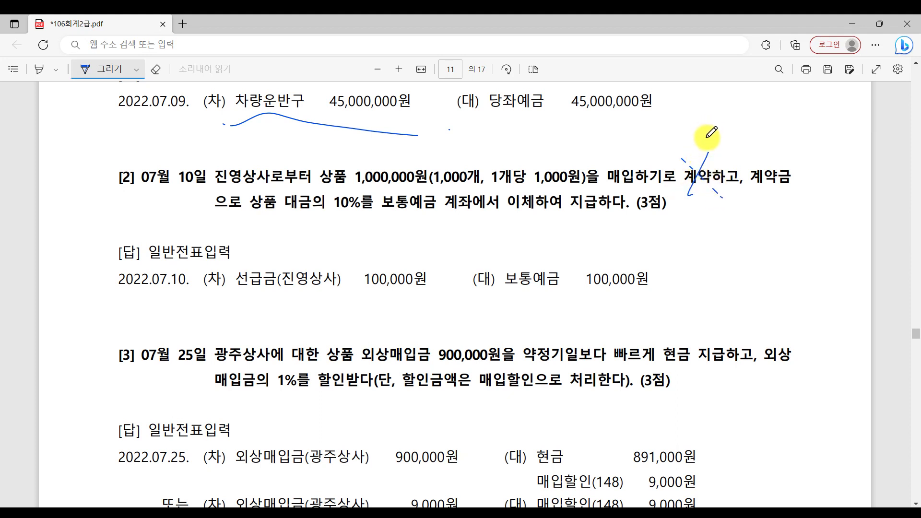
mouse_move(493, 134)
left_mouse_down()
mouse_move(501, 147)
mouse_move(508, 121)
mouse_move(544, 118)
mouse_move(552, 128)
mouse_move(557, 120)
mouse_move(557, 135)
mouse_move(581, 130)
mouse_move(584, 119)
mouse_move(616, 138)
mouse_move(626, 123)
mouse_move(635, 140)
mouse_move(644, 128)
mouse_move(654, 134)
mouse_move(687, 116)
mouse_move(695, 127)
mouse_move(700, 101)
left_mouse_up()
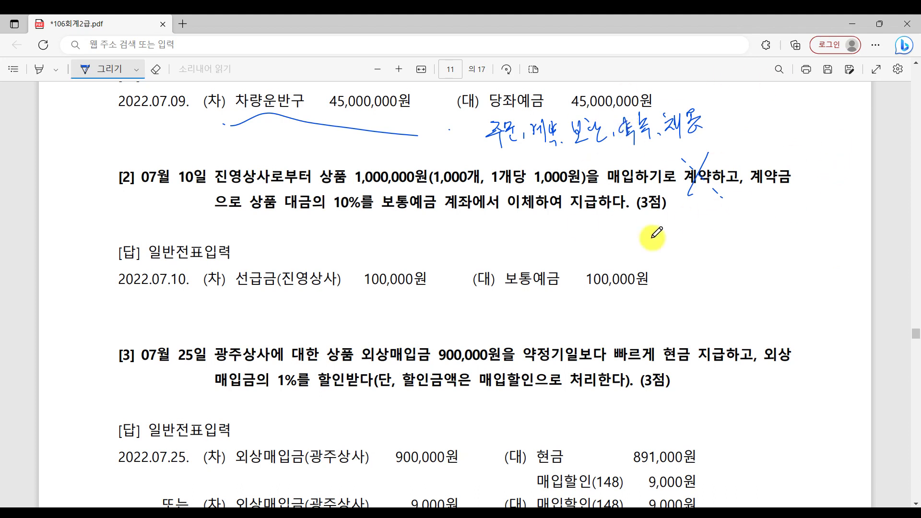
Mark up question [2]: line through the purchase contract clause, underline under the 보통예금 100,000원 credit, and checkmark above 진영상사.
left_click_drag(278, 181, 725, 178)
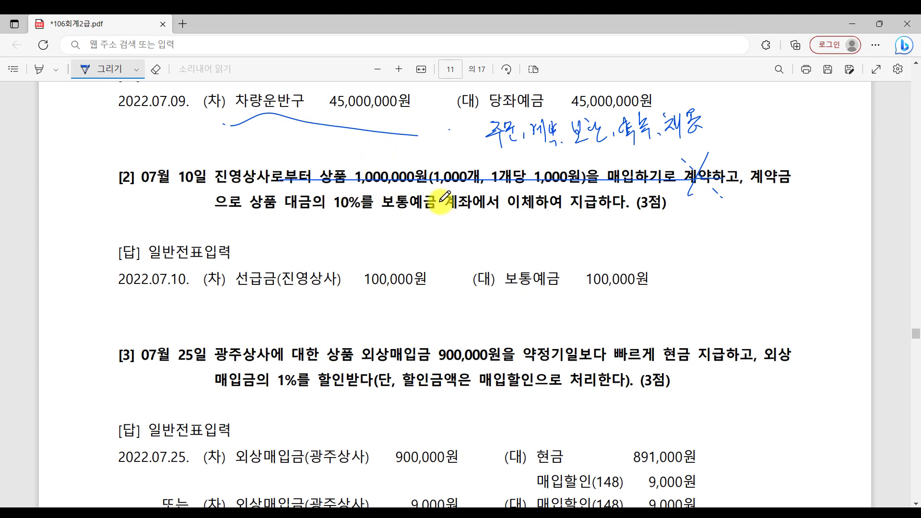
left_click_drag(517, 292, 687, 300)
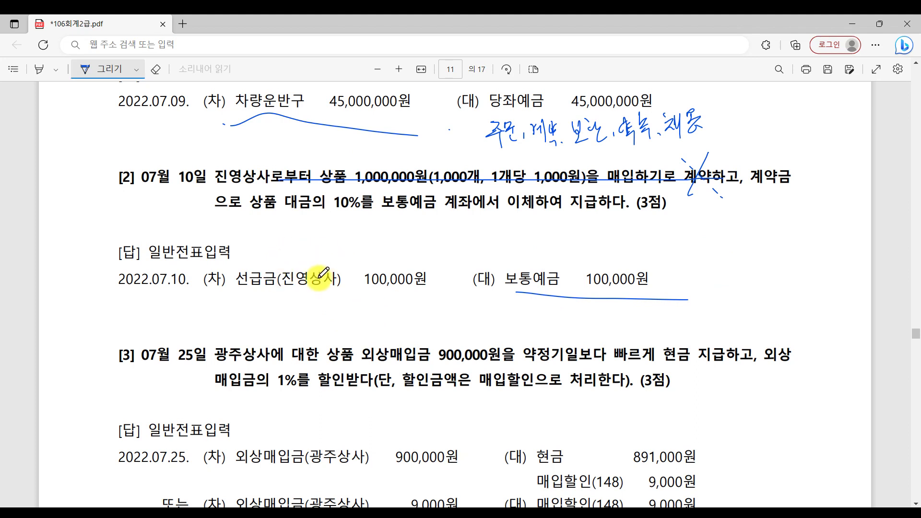
mouse_move(235, 155)
left_mouse_down()
mouse_move(243, 162)
mouse_move(270, 143)
left_mouse_up()
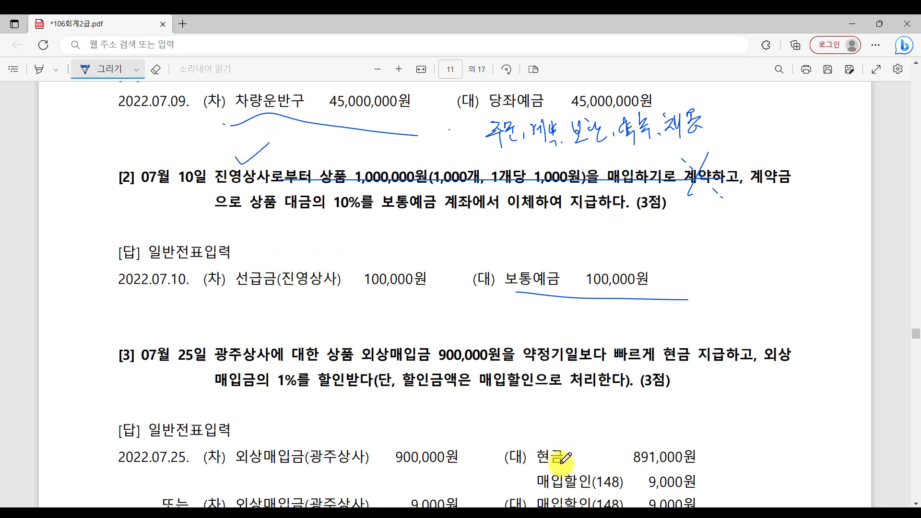
Switch to the 일반전표입력 window and enter a July 10 credit line for 보통예금 of 100,000.
key("alt+Tab")
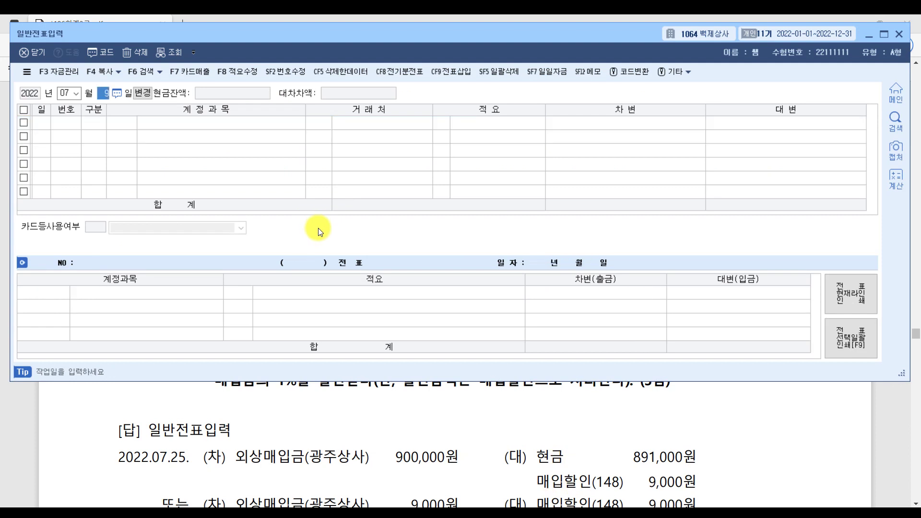
type("10")
key("Return")
type("4")
key("Return")
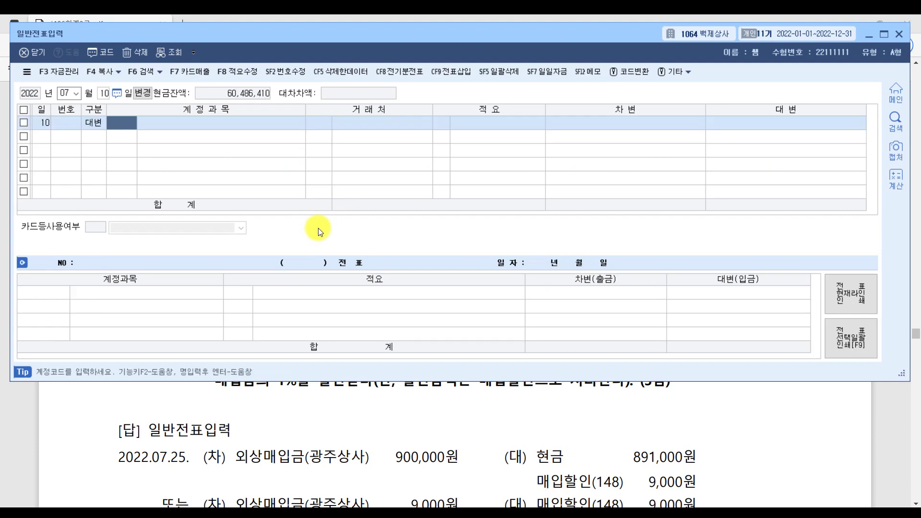
type("보통")
key("Return")
key("Return")
key("Return")
key("Return")
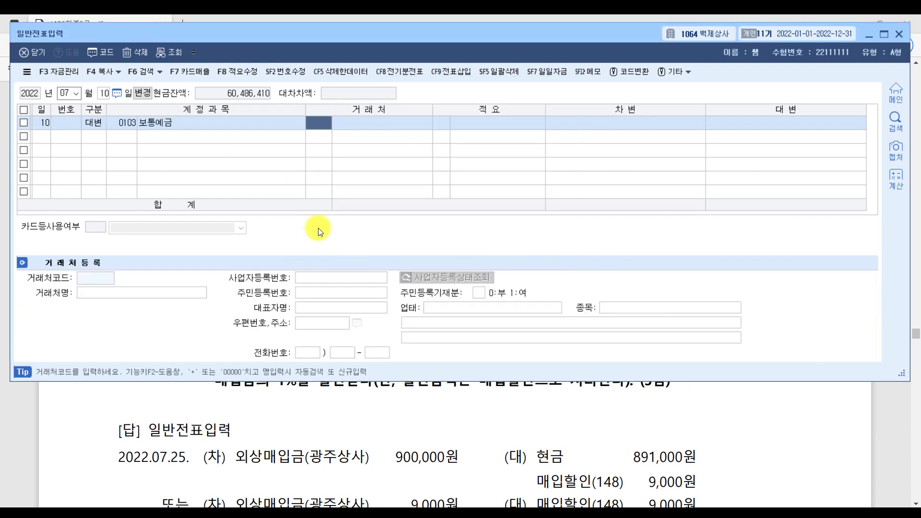
type("100,000")
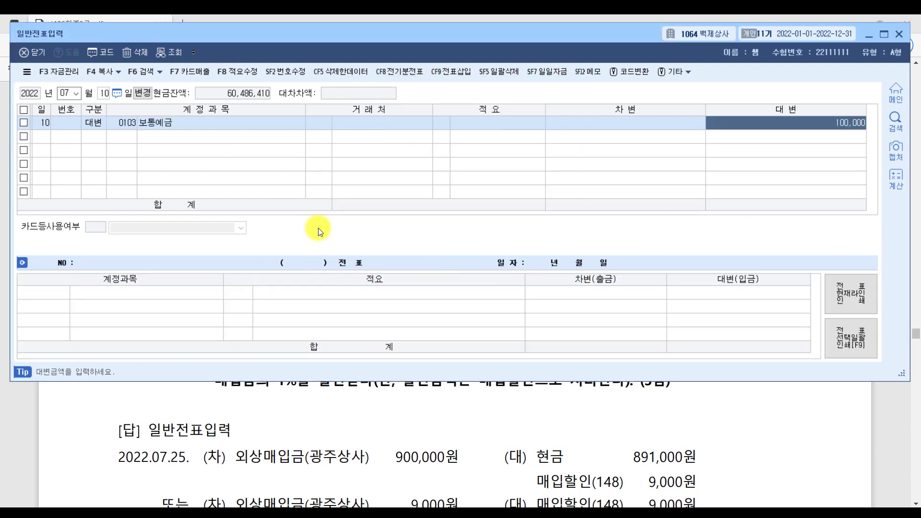
key("Return")
Add a debit line for July 10 using the account 선급금 (0131).
type("ㅅ")
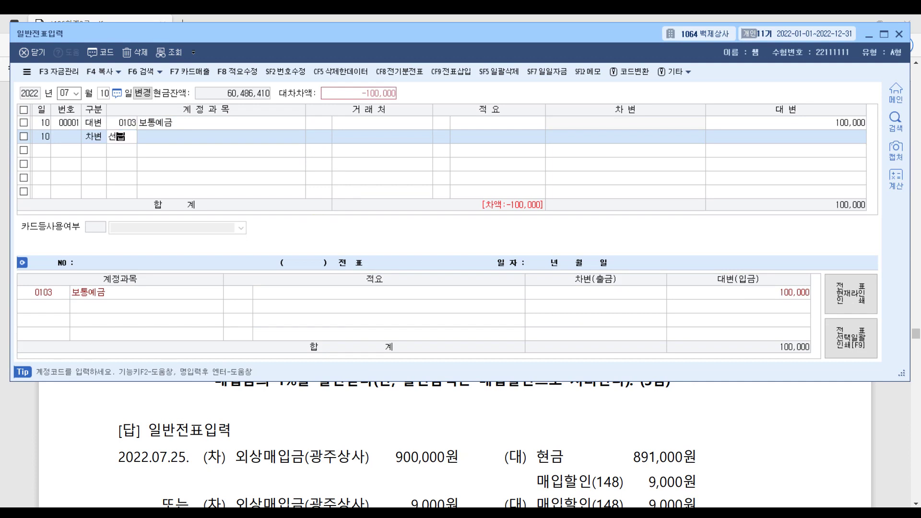
type("급")
key("Return")
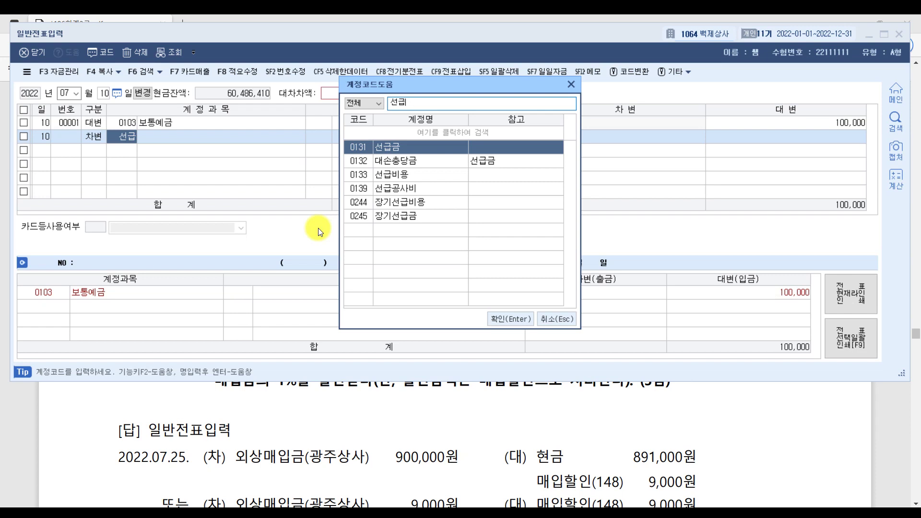
key("Return")
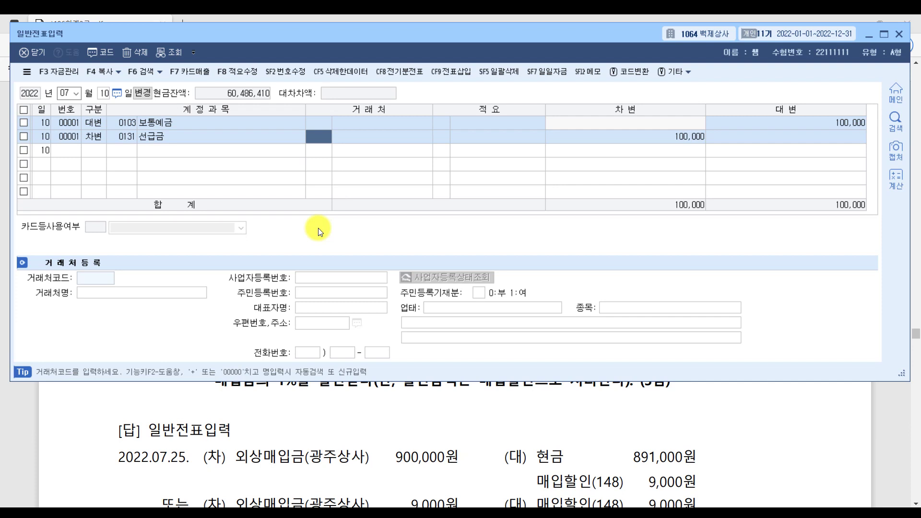
Set 진영상사 as the trading partner of the 선급금 line and complete the July 10 voucher.
type("진예")
key("Return")
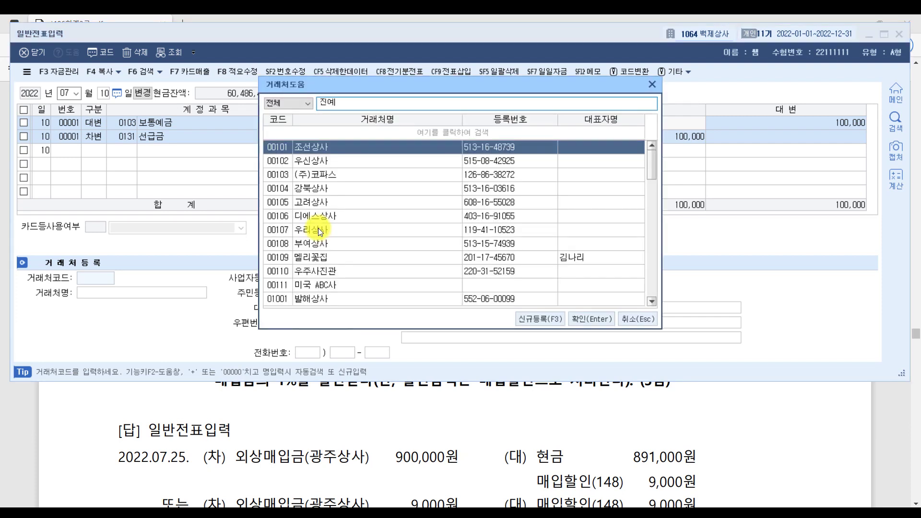
key("BackSpace")
type("영")
key("Escape")
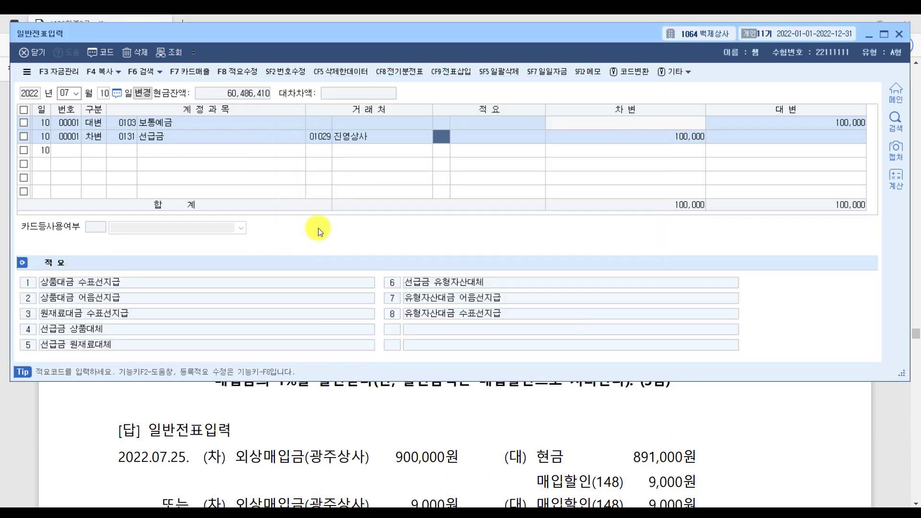
key("Return")
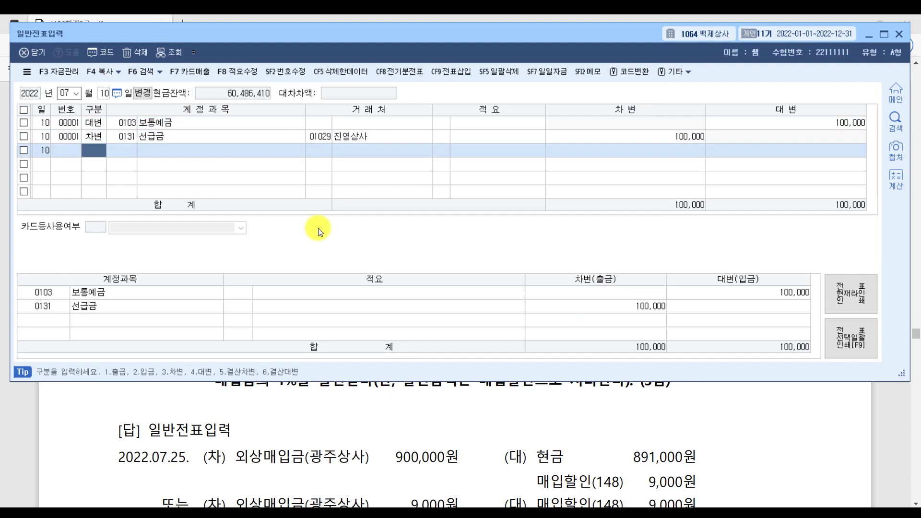
key("Up")
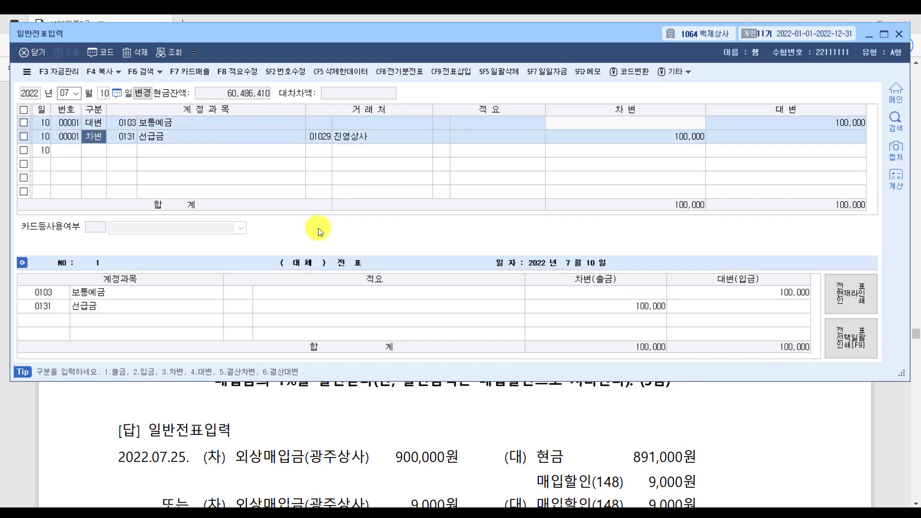
Return to the PDF, mark question [3] with a star, and underline its 1% and 매입할인 conditions.
left_click(880, 417)
scroll(309, 363, "down", 6)
scroll(399, 366, "up", 3)
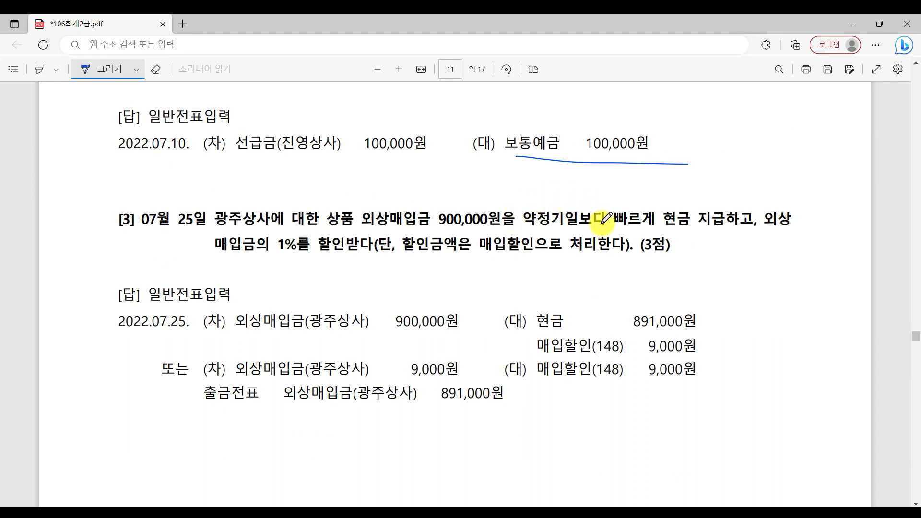
left_click_drag(90, 225, 128, 201)
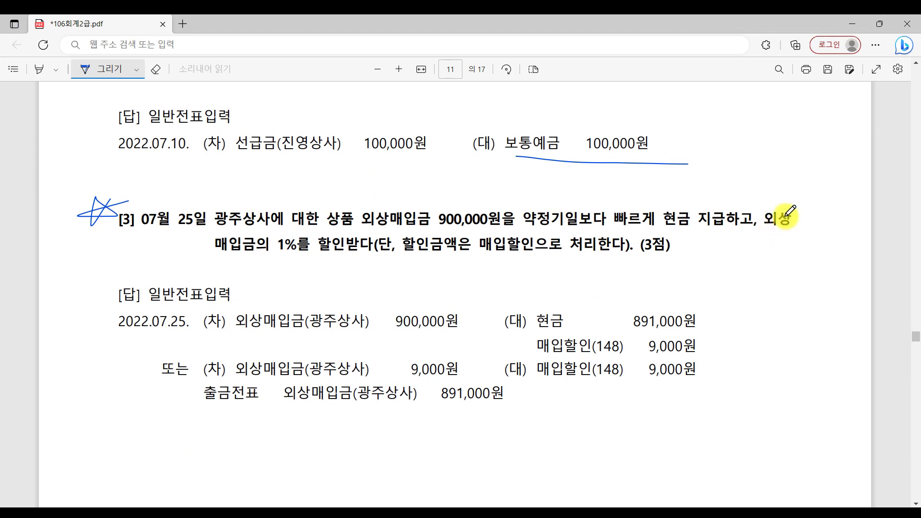
left_click_drag(263, 257, 295, 258)
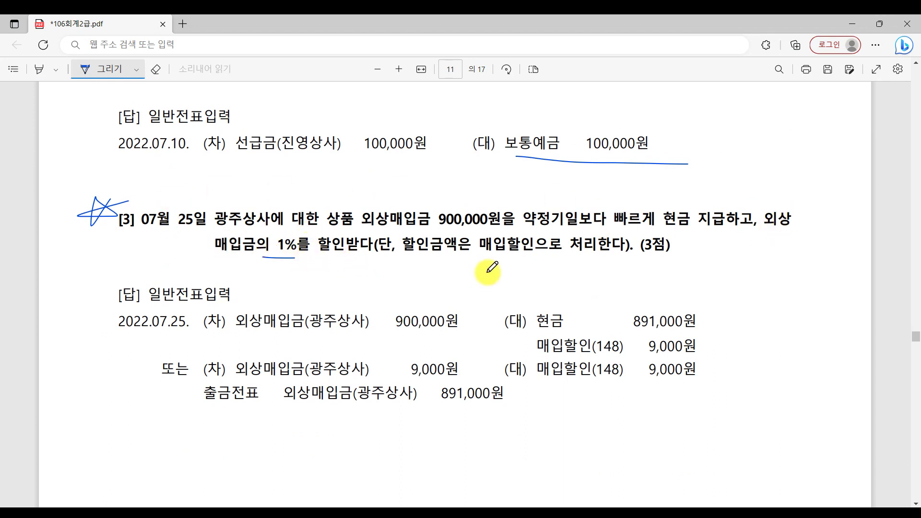
left_click_drag(479, 258, 551, 257)
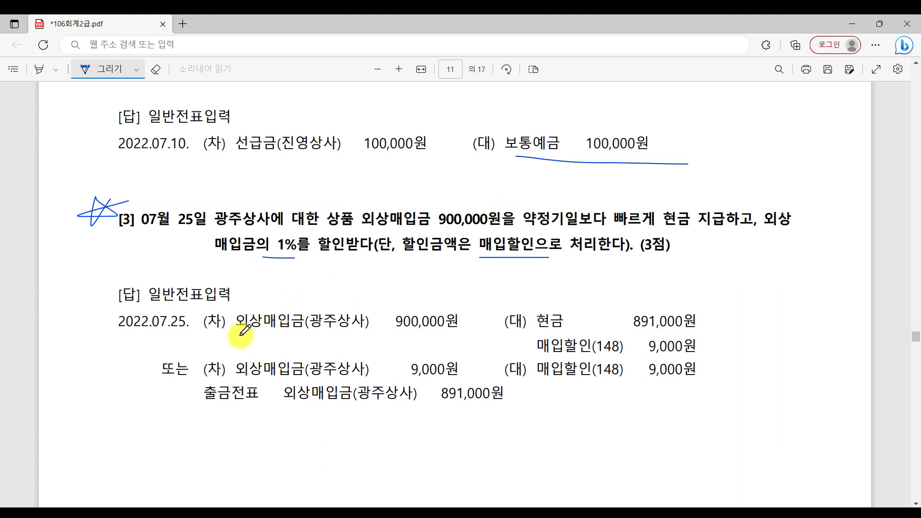
Underline the 외상매입금 debit and its 900,000원 amount in the July 25 answer, labelling the entry with a circled 1.
left_click_drag(232, 332, 321, 329)
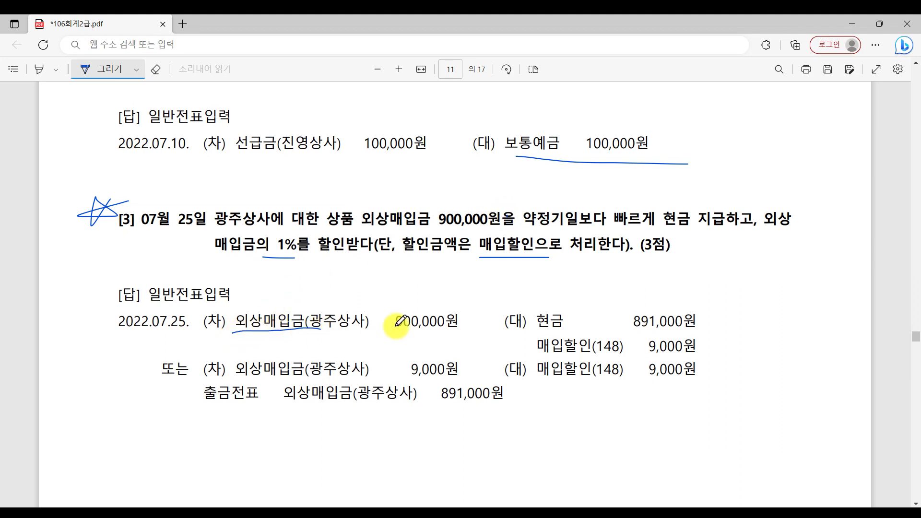
left_click_drag(401, 333, 462, 336)
left_click_drag(194, 309, 207, 330)
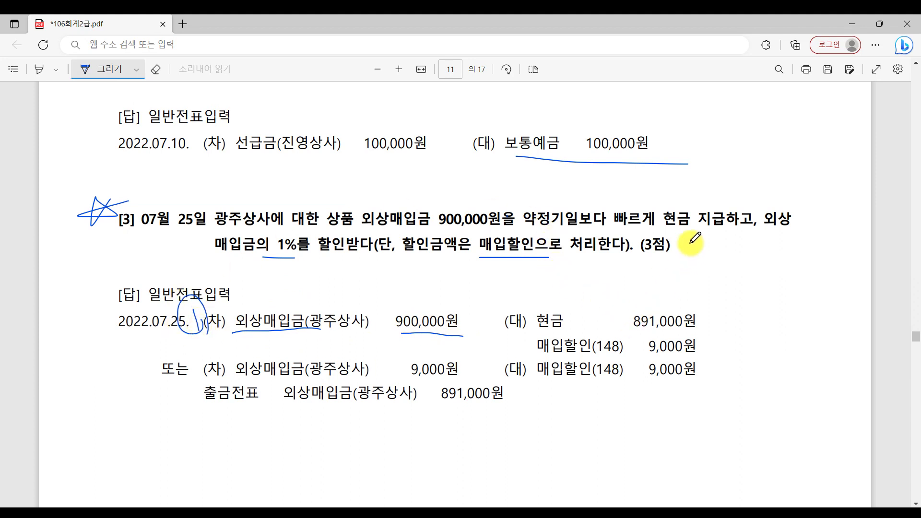
Underline 현금 지급 in question [3] and handwrite the discount calculation ×1% = 9,000 above the 900,000원 amount.
left_click_drag(667, 222, 725, 223)
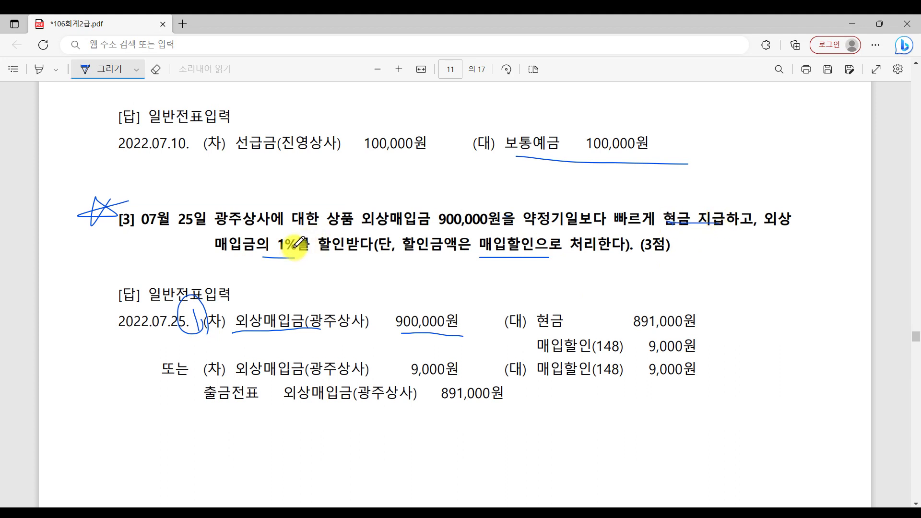
mouse_move(477, 190)
left_mouse_down()
mouse_move(494, 207)
mouse_move(481, 210)
mouse_move(499, 207)
mouse_move(512, 187)
left_mouse_up()
mouse_move(519, 178)
left_mouse_down()
mouse_move(524, 200)
mouse_move(552, 192)
left_mouse_up()
left_click_drag(557, 184, 553, 194)
mouse_move(568, 185)
left_mouse_down()
mouse_move(565, 199)
mouse_move(621, 186)
left_mouse_up()
left_click(567, 201)
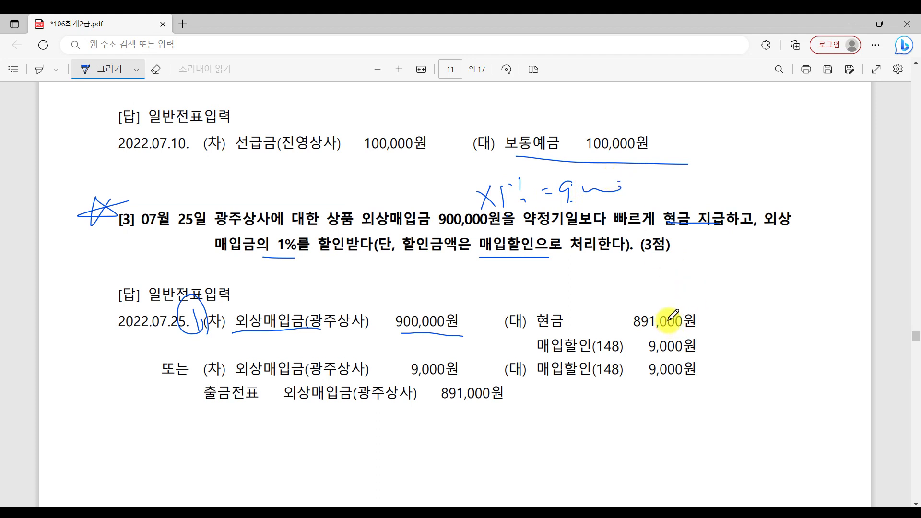
Label the 현금 and 매입할인 credits with circled 2 and 3, and add a wavy underline to 매입할인 in question [3].
left_click_drag(703, 315, 719, 324)
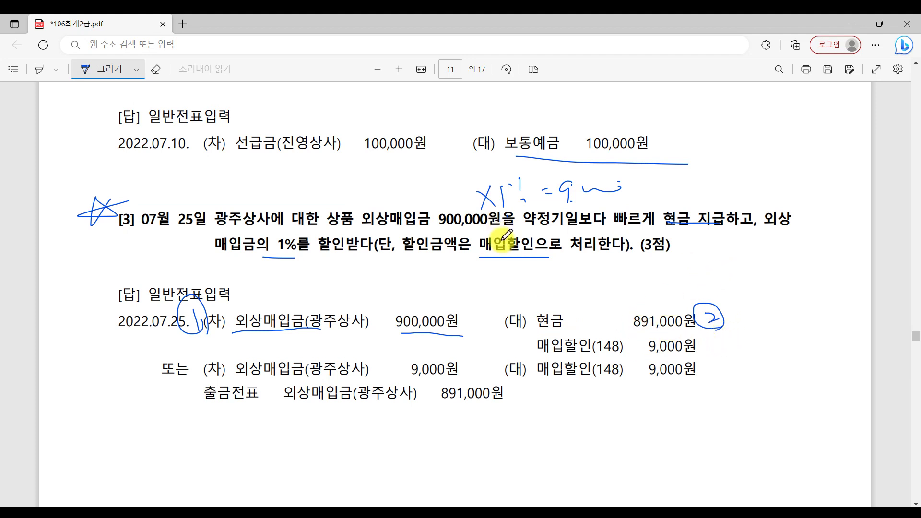
left_click_drag(477, 254, 543, 261)
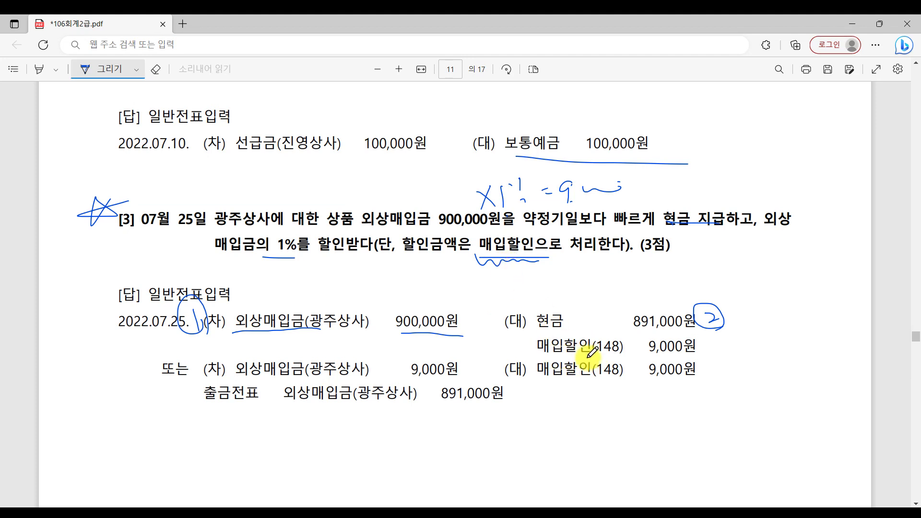
mouse_move(713, 340)
left_mouse_down()
mouse_move(727, 353)
mouse_move(709, 339)
mouse_move(722, 362)
mouse_move(720, 349)
left_mouse_up()
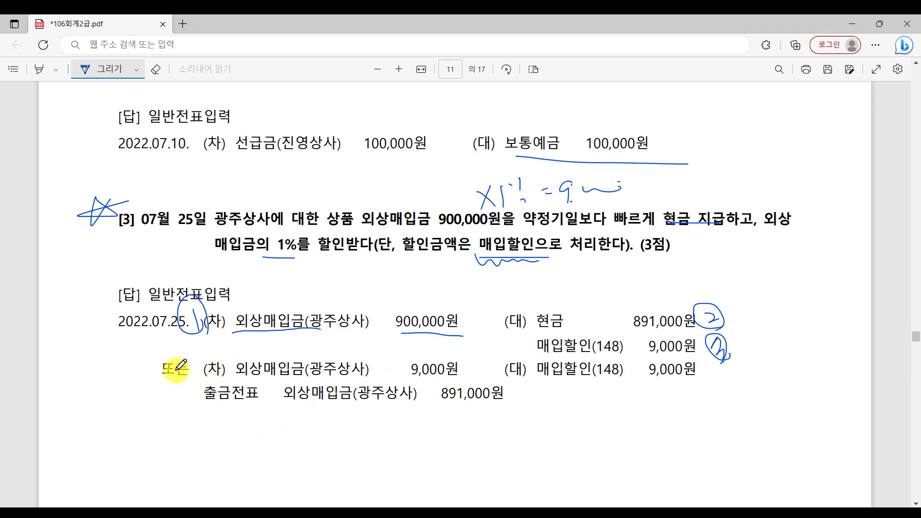
Outline the alternative (또는) answer of question [3] and cross out both of its sides.
mouse_move(154, 358)
left_mouse_down()
mouse_move(627, 360)
mouse_move(710, 370)
mouse_move(627, 387)
mouse_move(209, 405)
mouse_move(205, 370)
left_mouse_up()
mouse_move(341, 392)
left_mouse_down()
mouse_move(355, 404)
mouse_move(370, 368)
left_mouse_up()
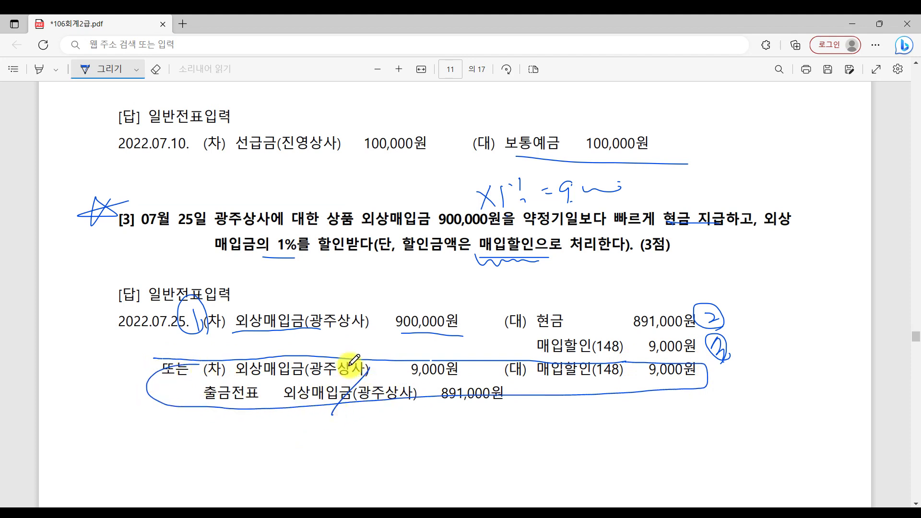
mouse_move(574, 376)
left_mouse_down()
mouse_move(597, 397)
mouse_move(565, 390)
left_mouse_up()
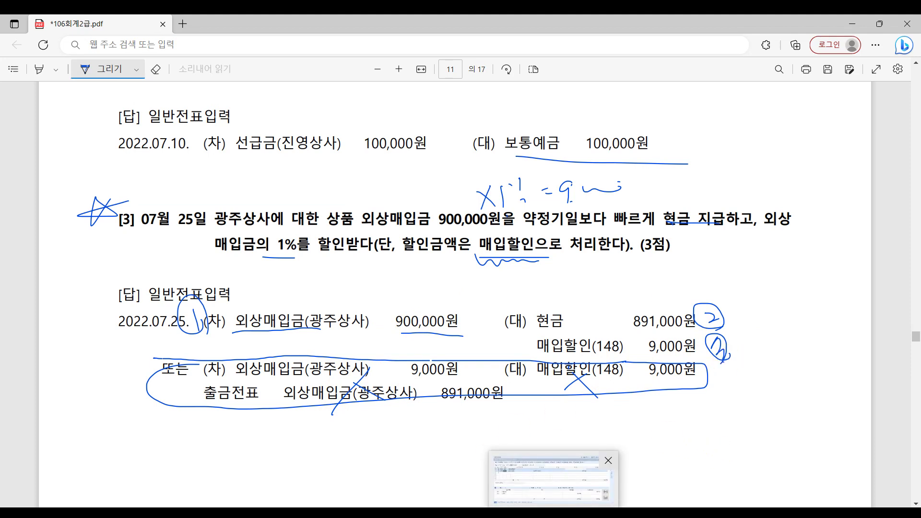
Switch to the 일반전표입력 window and start a July 25 debit line with the account 외상매입금 (0251).
key("alt+Tab")
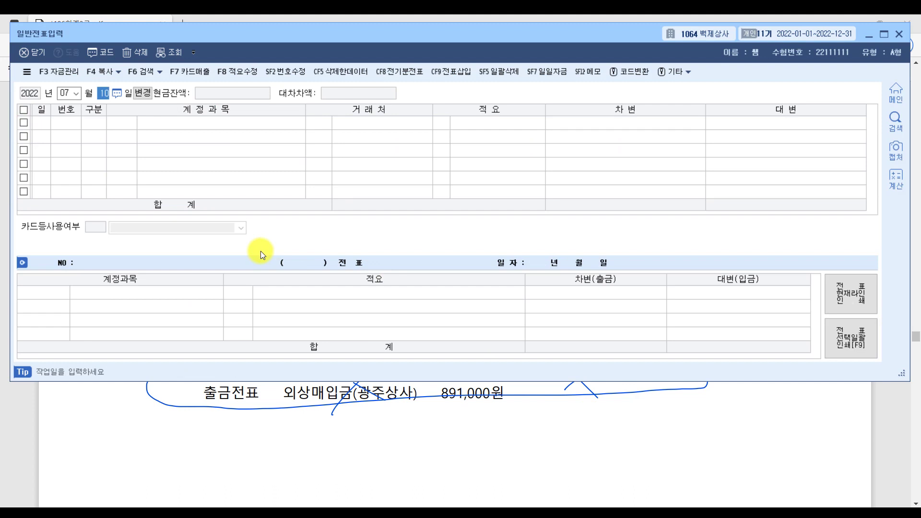
type("25")
key("Return")
type("3")
key("Return")
type("외상")
key("Return")
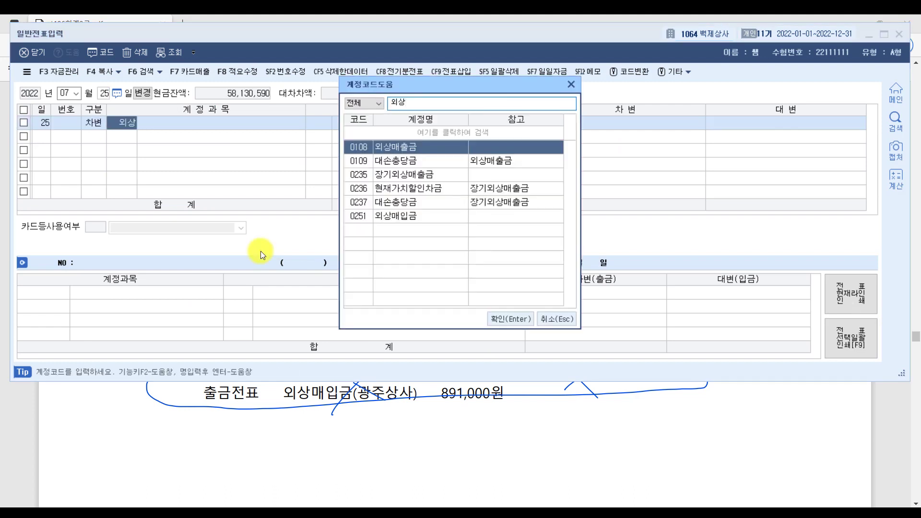
key("Down")
key("Down")
key("Down")
key("Down")
key("Down")
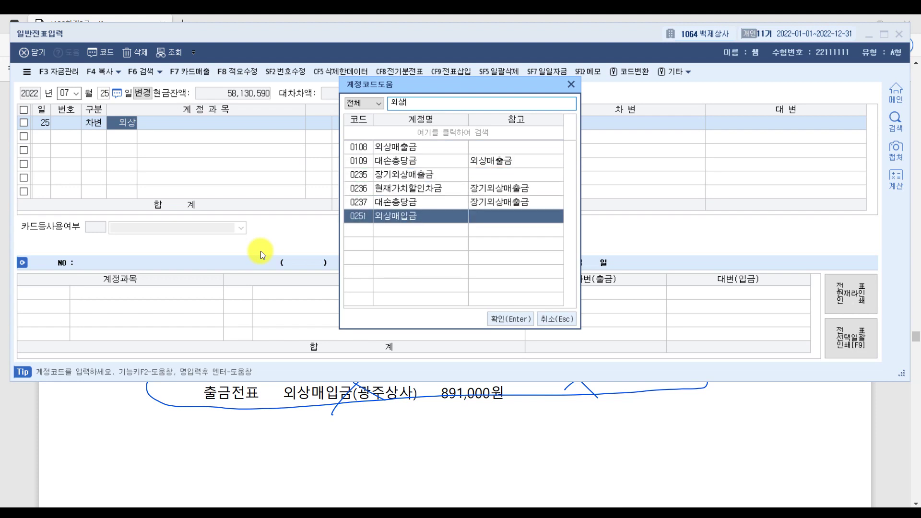
key("Return")
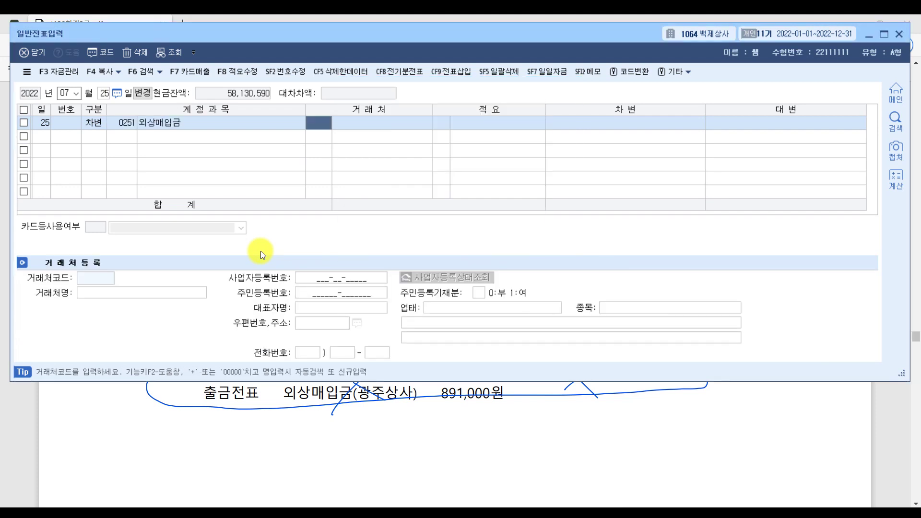
Set 광주상사 as the trading partner of the 외상매입금 debit line and enter a debit of 900,000.
type("광주")
key("Return")
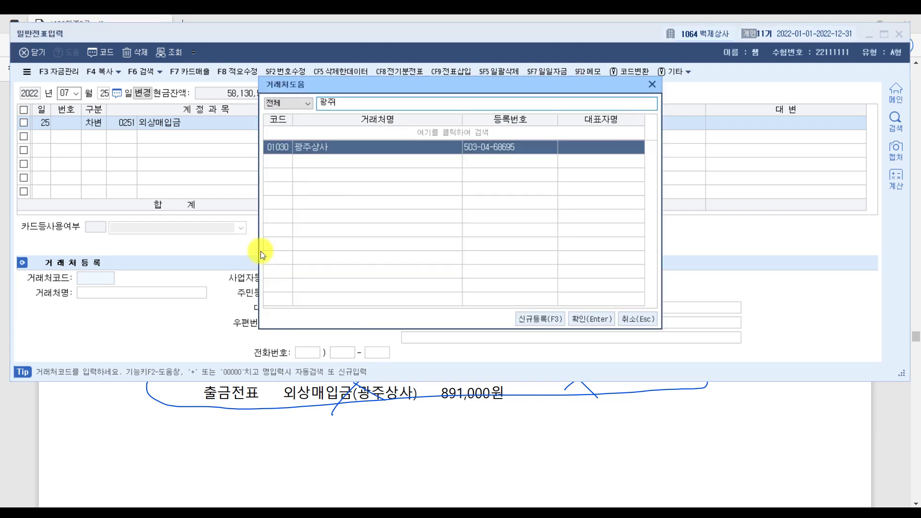
key("Return")
key("Return")
type("900")
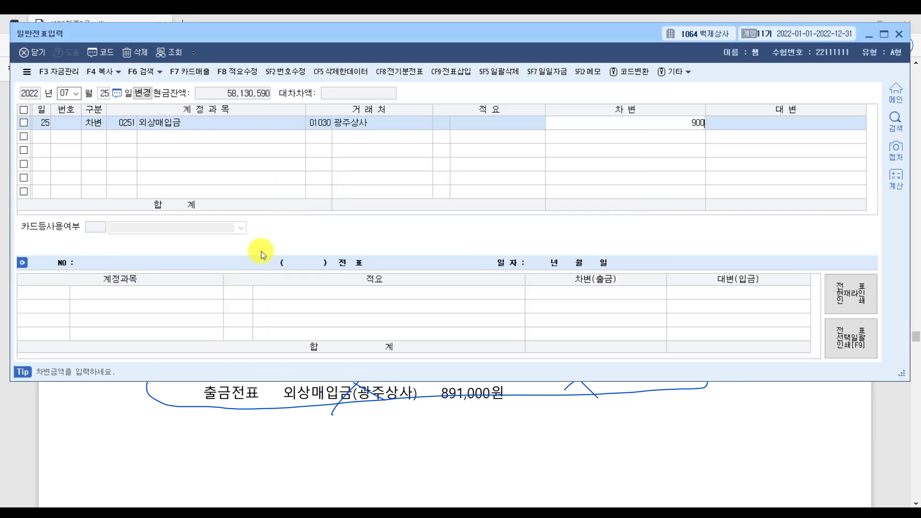
key("Return")
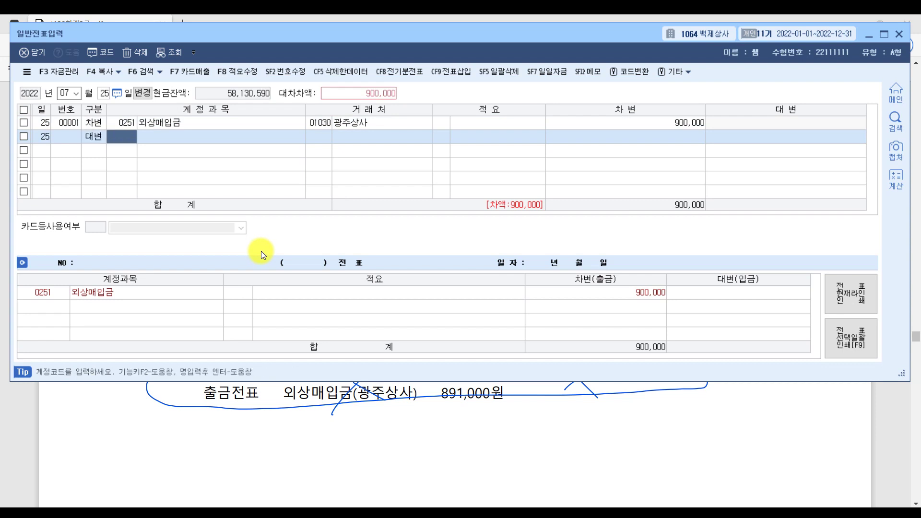
Add a credit line for 현금 (0101) to the July 25 voucher with an amount of 891,000.
type("101")
key("Return")
key("Return")
key("Return")
key("Return")
key("Return")
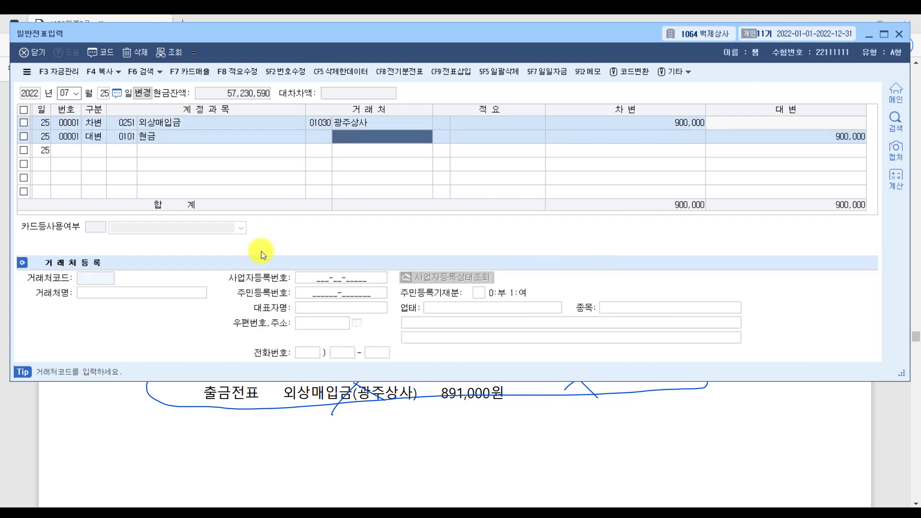
key("Up")
key("Return")
key("Return")
key("Return")
key("Return")
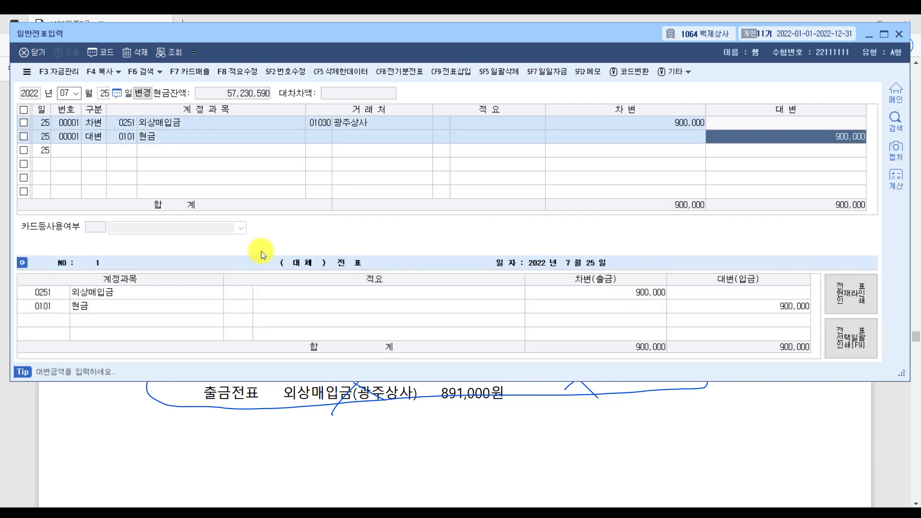
type("891,000")
key("Return")
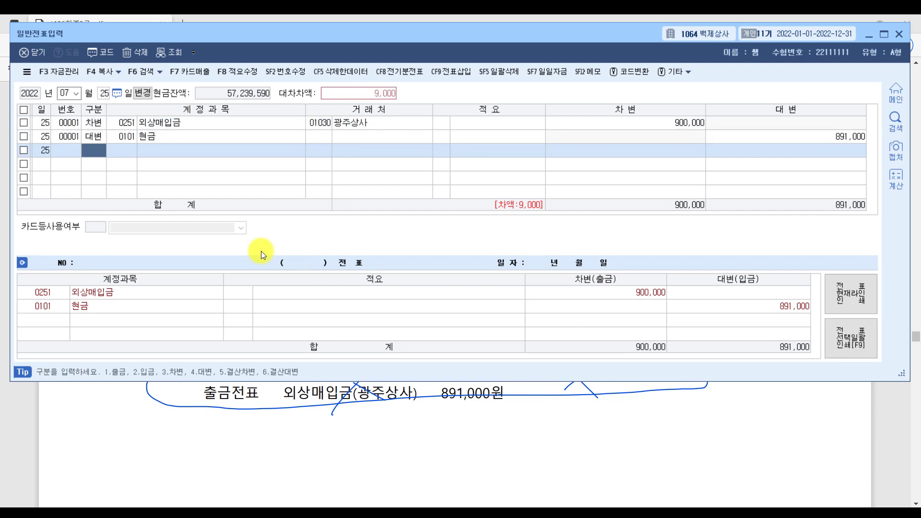
Add a credit line for the 상품 매입할인 account (0148) with an amount of 9,000.
type("4")
type("매입")
key("Return")
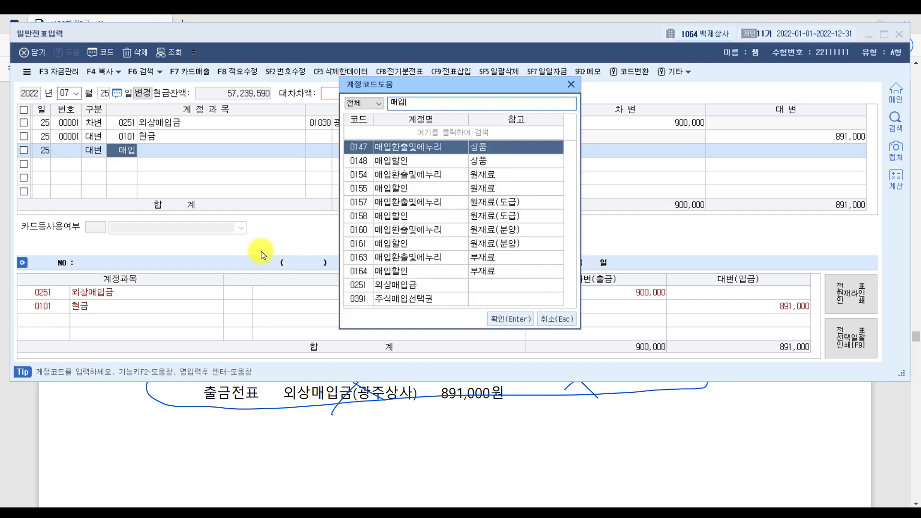
type("할인")
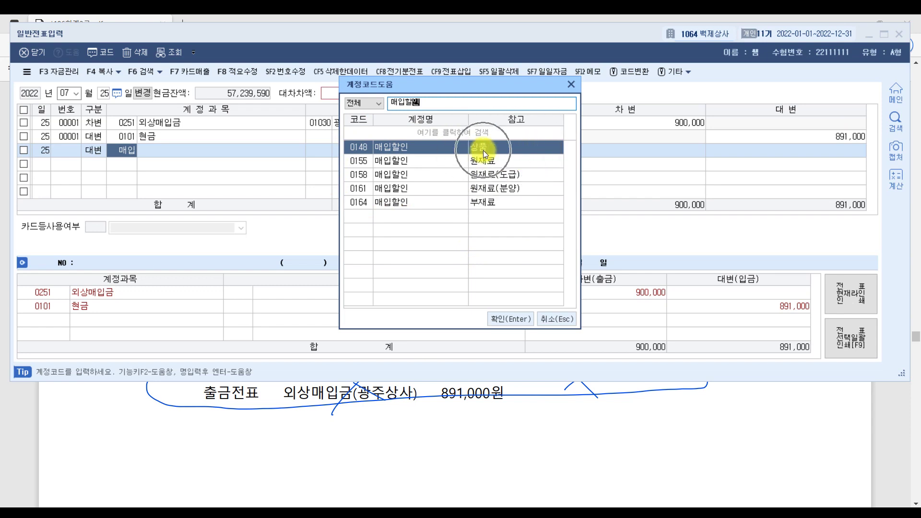
left_click(362, 150)
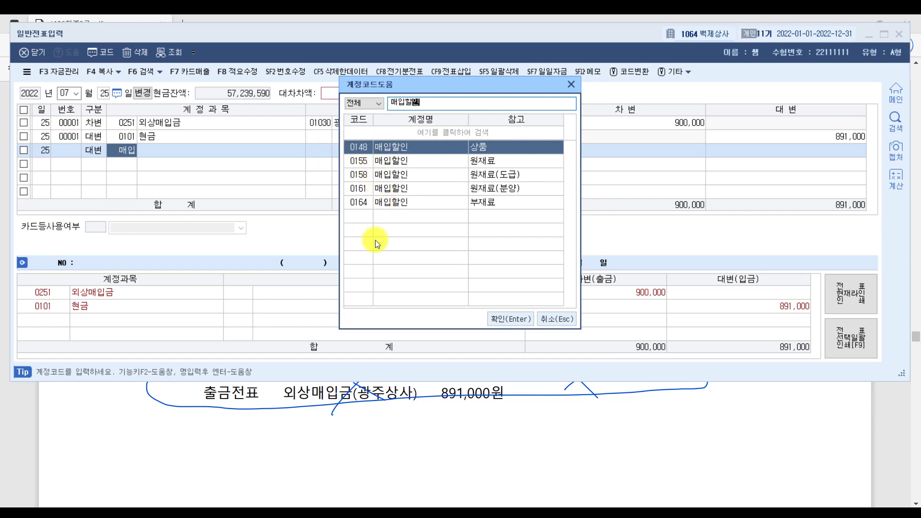
key("Return")
key("Return")
key("Return")
key("Return")
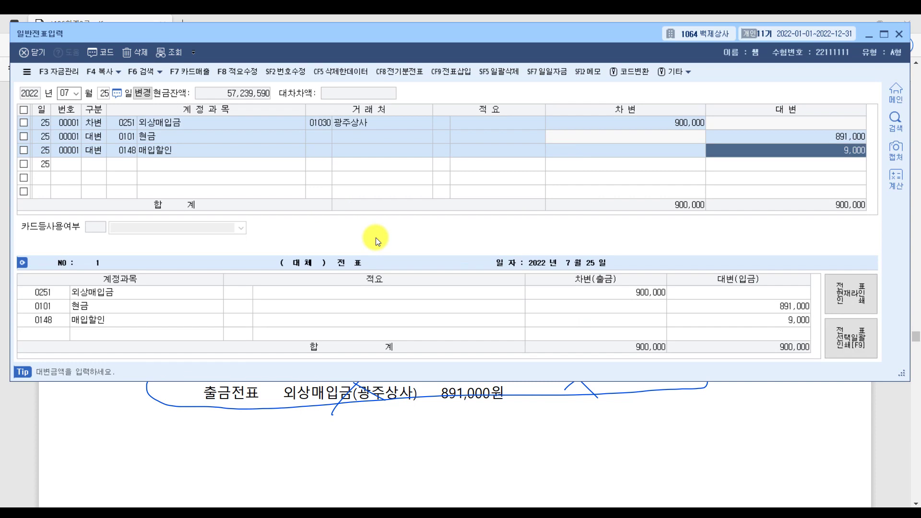
Return to the PDF's question [4], label 건물 with circled 1 and 감가상각누계액 with circled 2, and wavy-underline the accumulated depreciation of 2,500,000원.
left_click(890, 415)
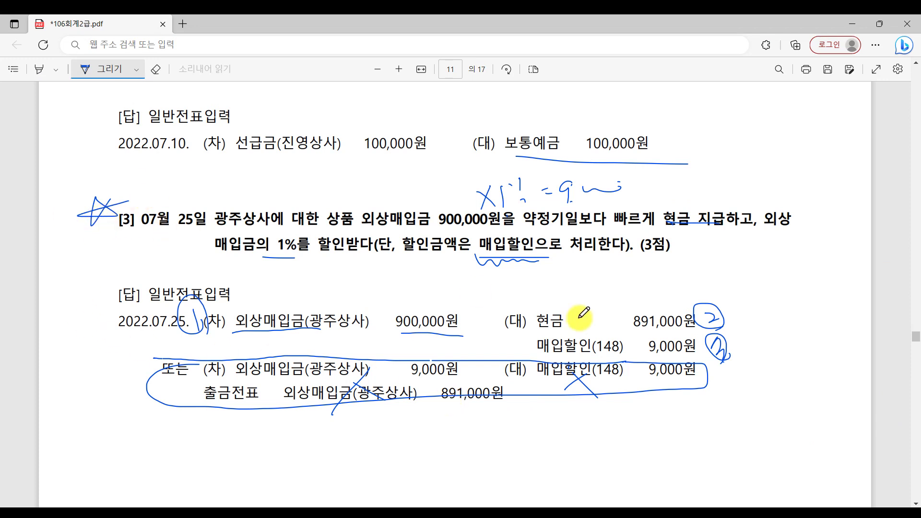
scroll(675, 384, "down", 4)
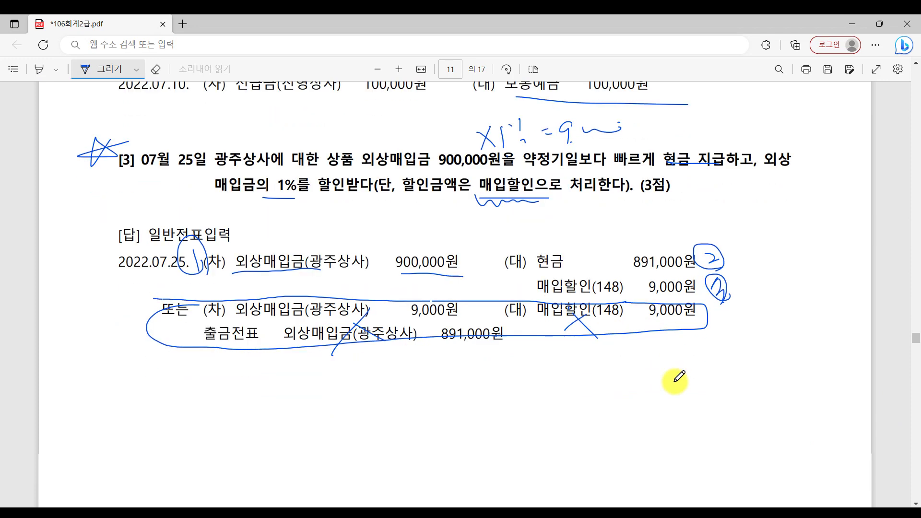
scroll(675, 382, "down", 9)
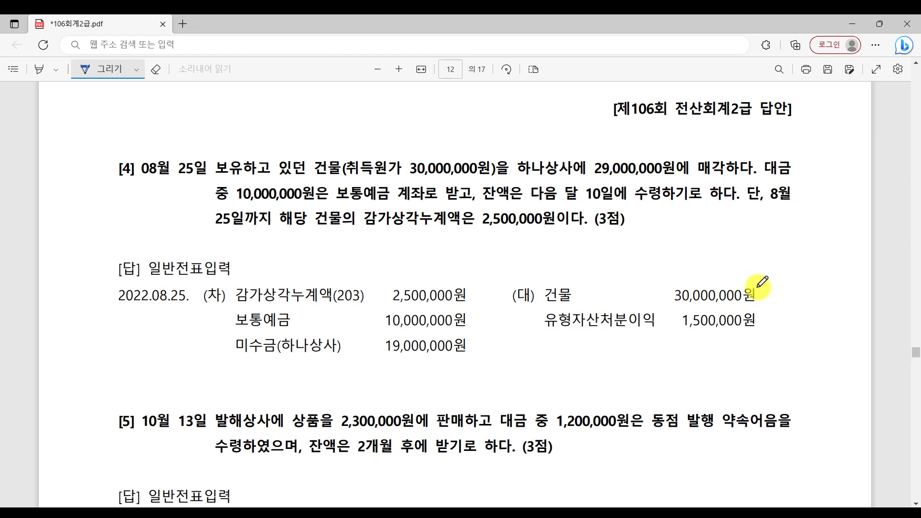
mouse_move(770, 297)
left_mouse_down()
mouse_move(770, 285)
mouse_move(764, 302)
mouse_move(777, 303)
left_mouse_up()
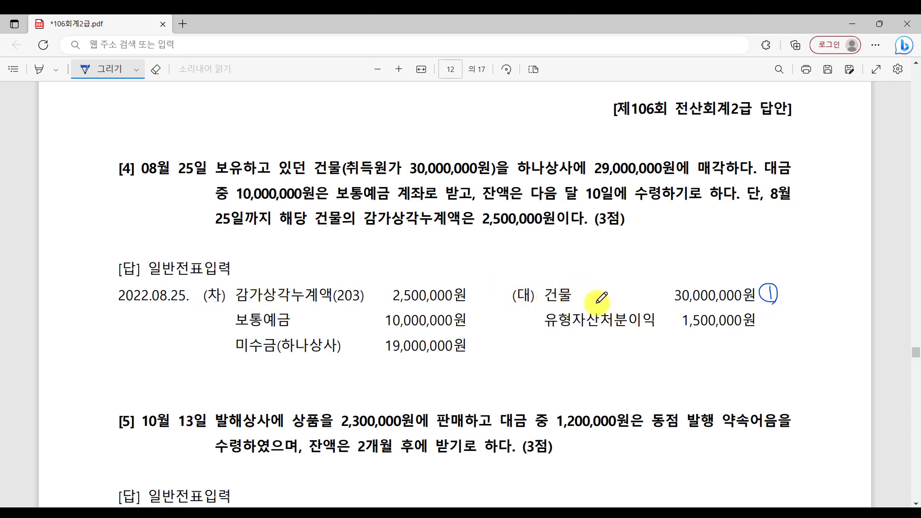
left_click_drag(358, 223, 615, 232)
mouse_move(220, 290)
left_mouse_down()
mouse_move(230, 293)
mouse_move(212, 304)
mouse_move(225, 284)
mouse_move(229, 298)
left_mouse_up()
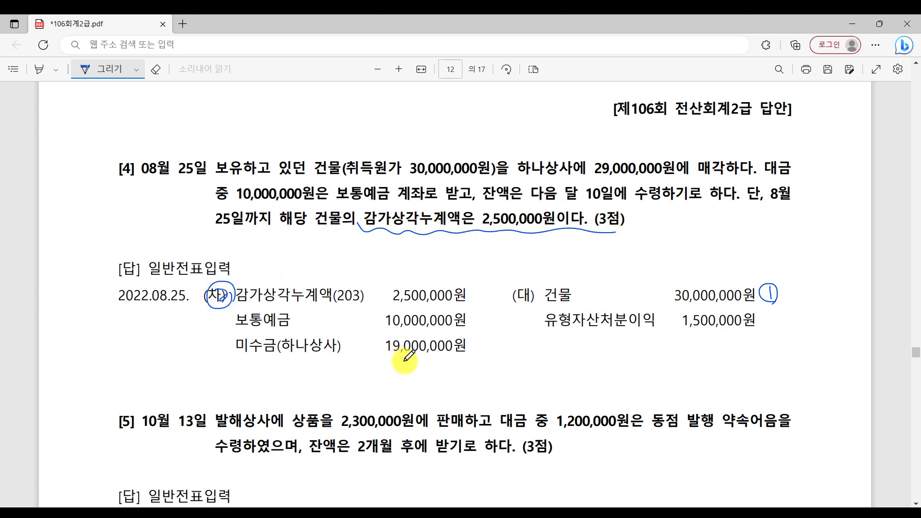
Star question [4], handwrite the book value (장부가치) 27,500,000 beside it, and add a wavy underline to 29,000,000원.
mouse_move(123, 147)
left_mouse_down()
mouse_move(97, 160)
mouse_move(124, 148)
left_mouse_up()
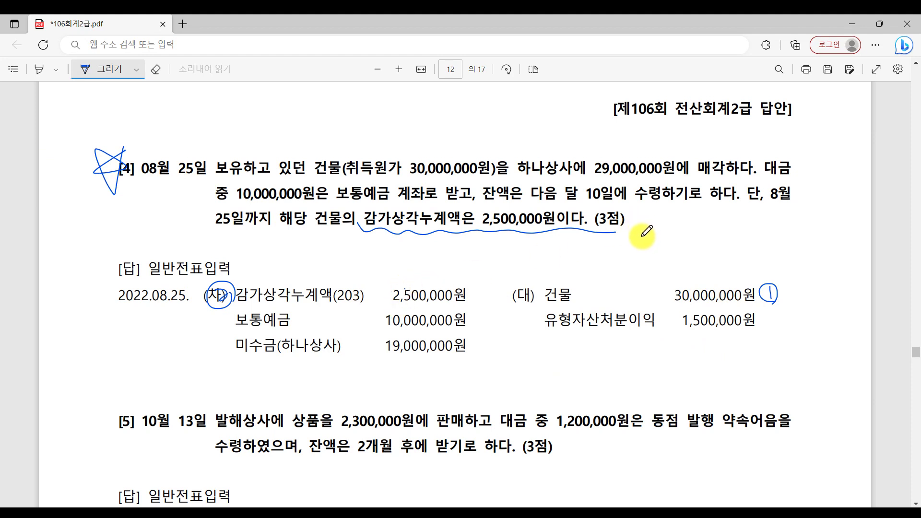
mouse_move(643, 217)
left_mouse_down()
mouse_move(659, 224)
mouse_move(655, 233)
mouse_move(695, 213)
mouse_move(702, 235)
mouse_move(722, 226)
mouse_move(712, 224)
left_mouse_up()
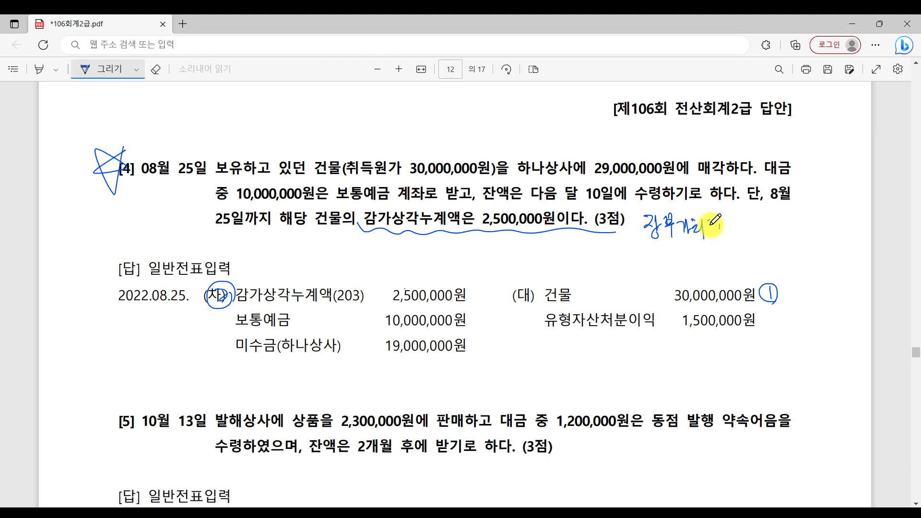
left_click_drag(718, 229, 799, 212)
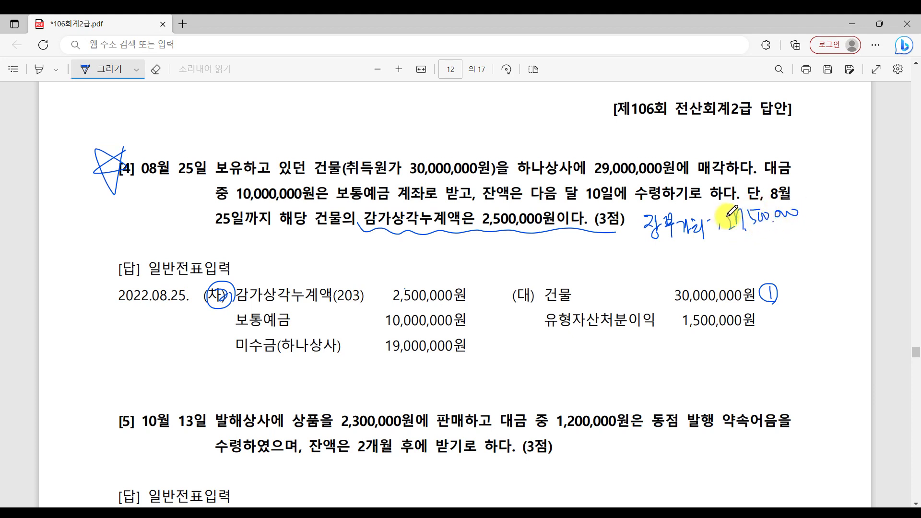
left_click_drag(588, 177, 695, 172)
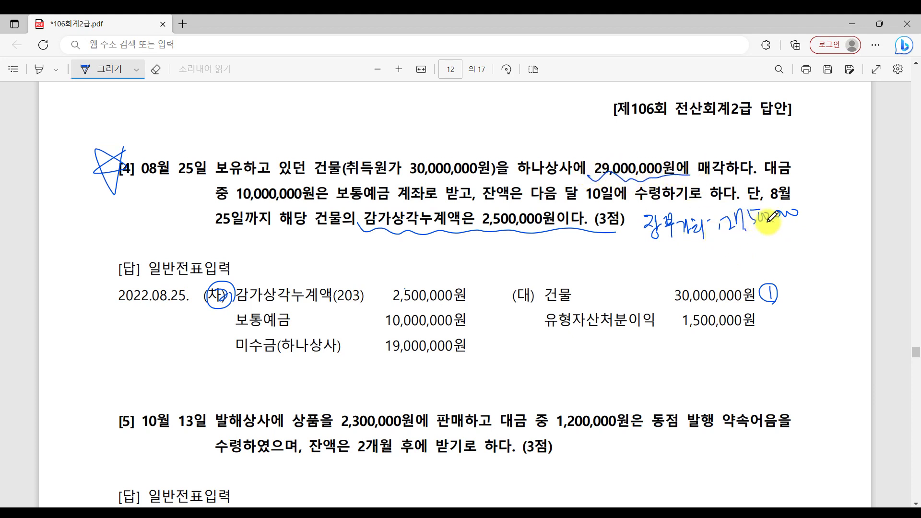
left_click(805, 213)
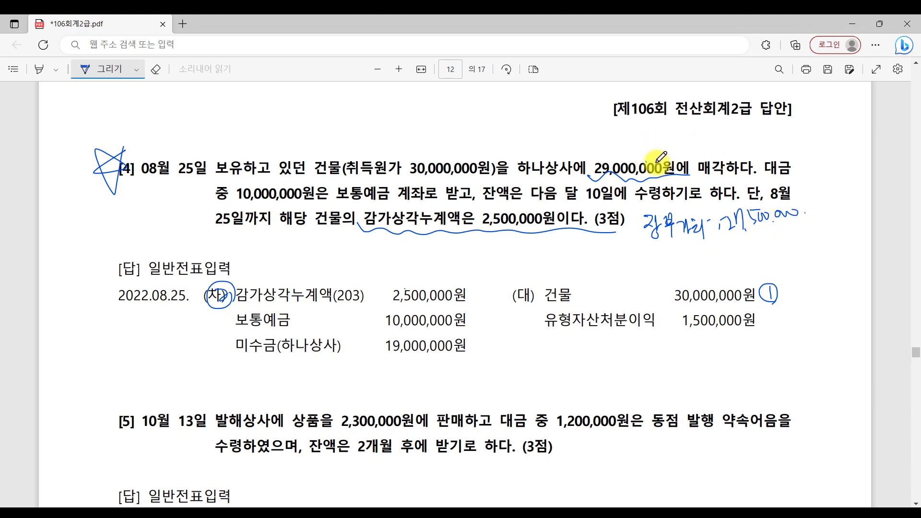
Label the 유형자산처분이익 credit in question [4] with circled 3 and underline the account name.
mouse_move(774, 324)
left_mouse_down()
mouse_move(781, 331)
mouse_move(786, 309)
left_mouse_up()
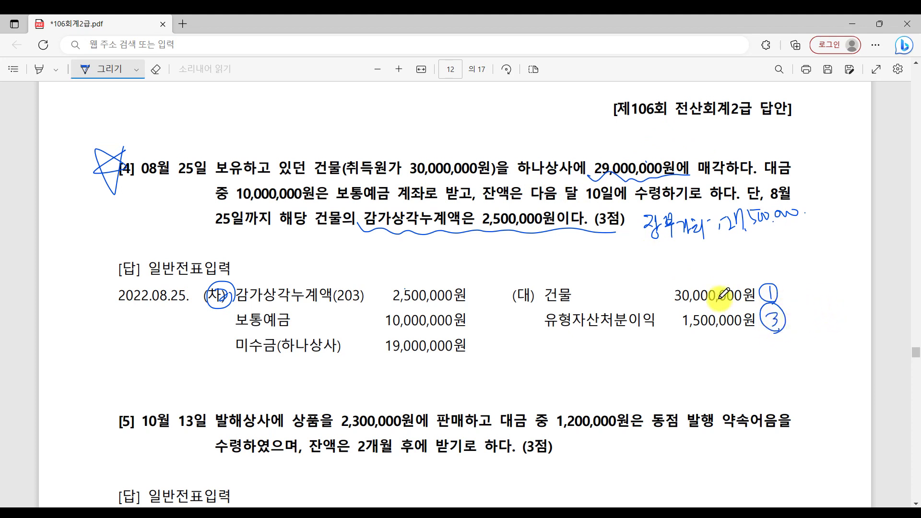
left_click_drag(546, 329, 589, 329)
left_click_drag(593, 330, 643, 331)
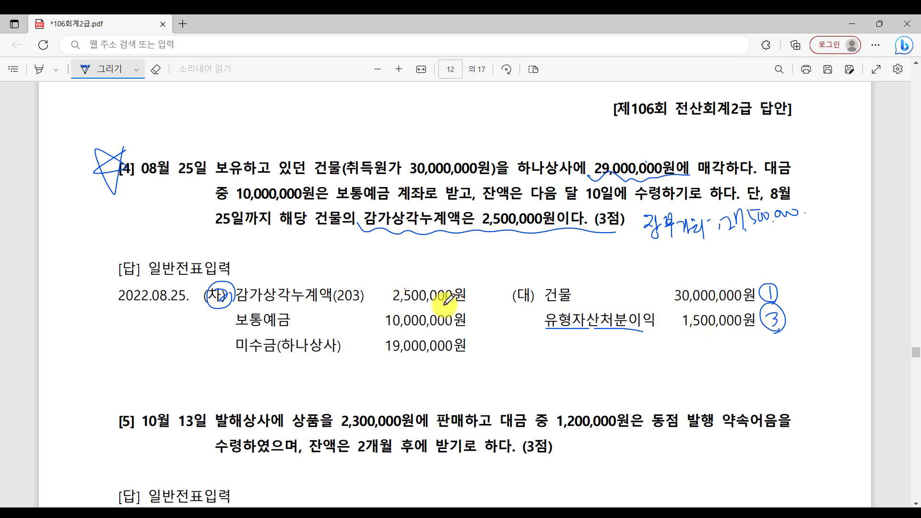
Bracket the 보통예금 and 미수금 debit amounts in question [4] and label each of the two lines with circled 4.
left_click_drag(474, 317, 473, 356)
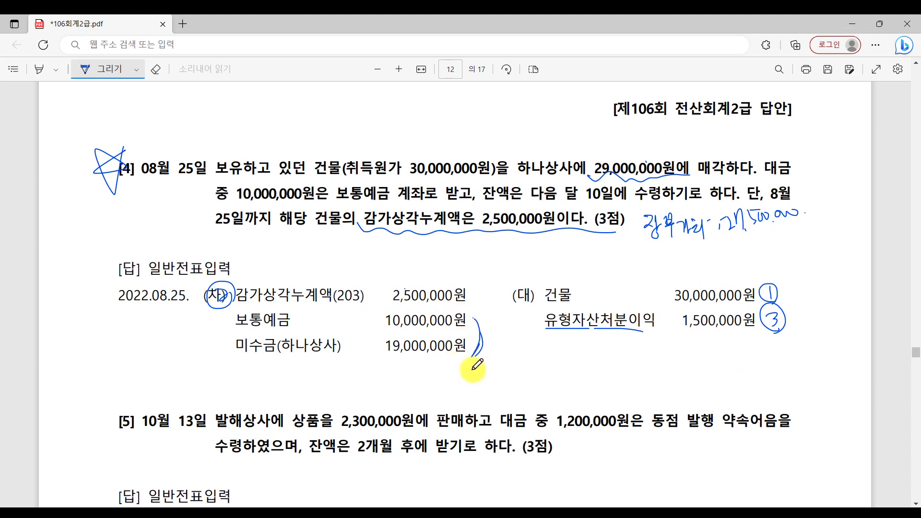
left_click_drag(470, 318, 476, 354)
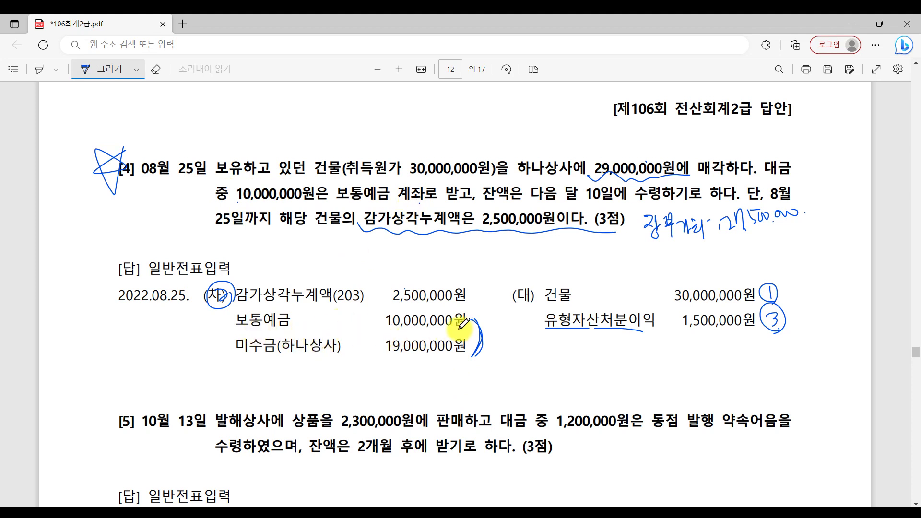
mouse_move(207, 312)
left_mouse_down()
mouse_move(194, 328)
mouse_move(218, 327)
mouse_move(208, 332)
mouse_move(201, 309)
mouse_move(222, 333)
mouse_move(209, 346)
mouse_move(200, 341)
mouse_move(220, 355)
left_mouse_up()
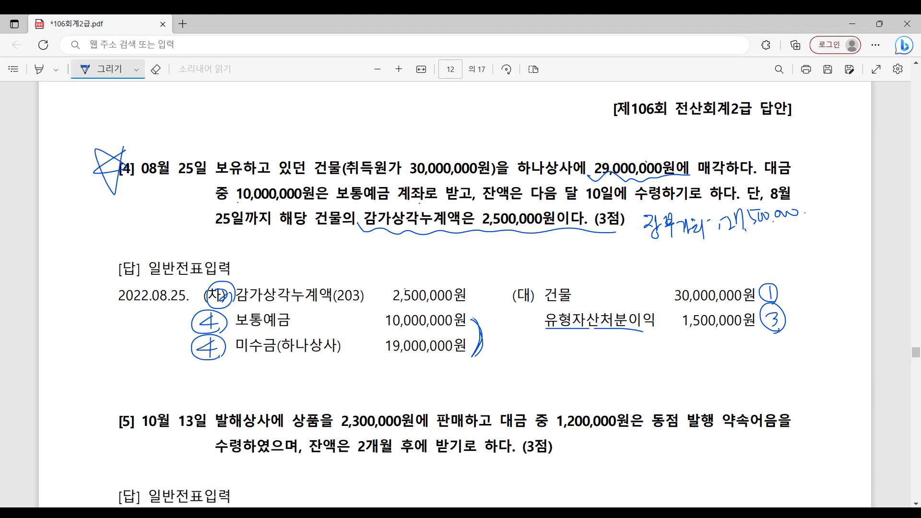
Switch to the 일반전표입력 window, bring question [4] into view beneath it, and set the voucher date to August 25.
key("alt+Tab")
scroll(416, 456, "down", 2)
scroll(343, 396, "up", 6)
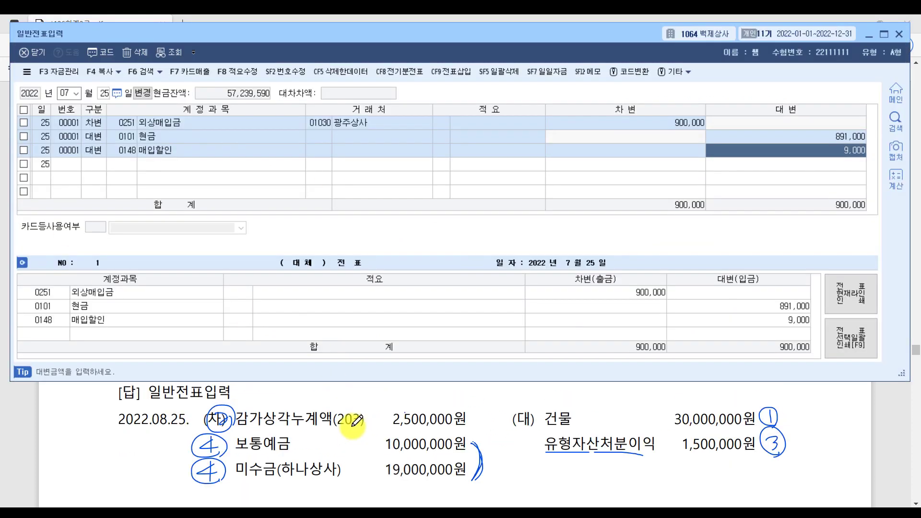
scroll(355, 422, "up", 2)
scroll(355, 423, "down", 2)
scroll(355, 423, "up", 2)
left_click(65, 91)
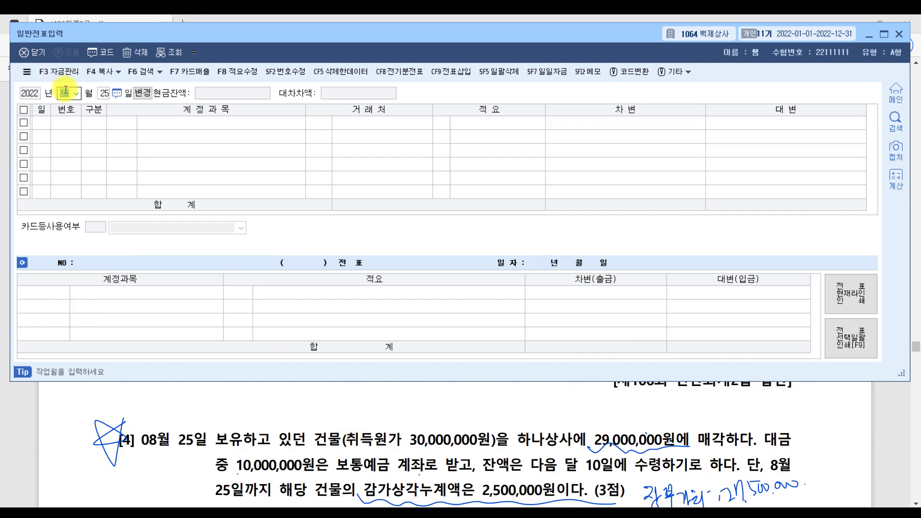
type("8")
key("Return")
key("Return")
key("Return")
Enter a credit (대변) line for 건물 (0202) with an amount of 30,000,000.
type("4202")
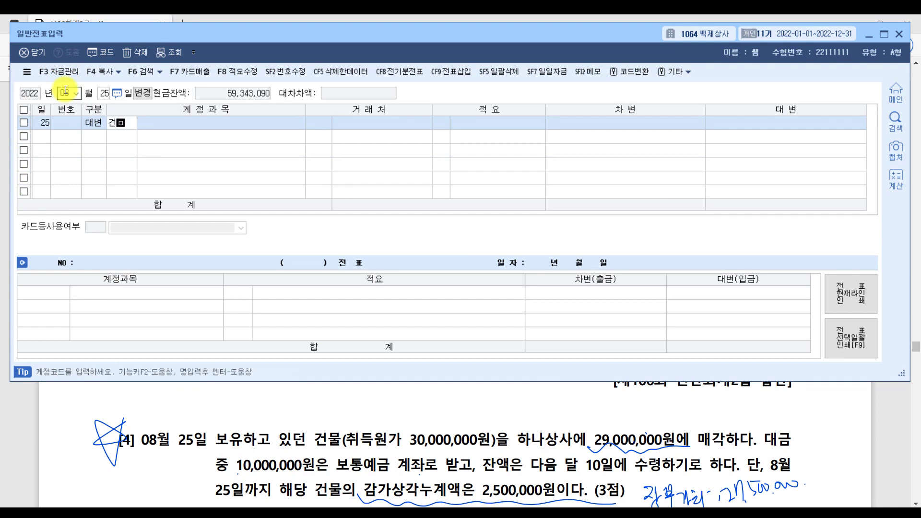
key("Return")
key("Return")
key("Return")
type("30000000")
key("Return")
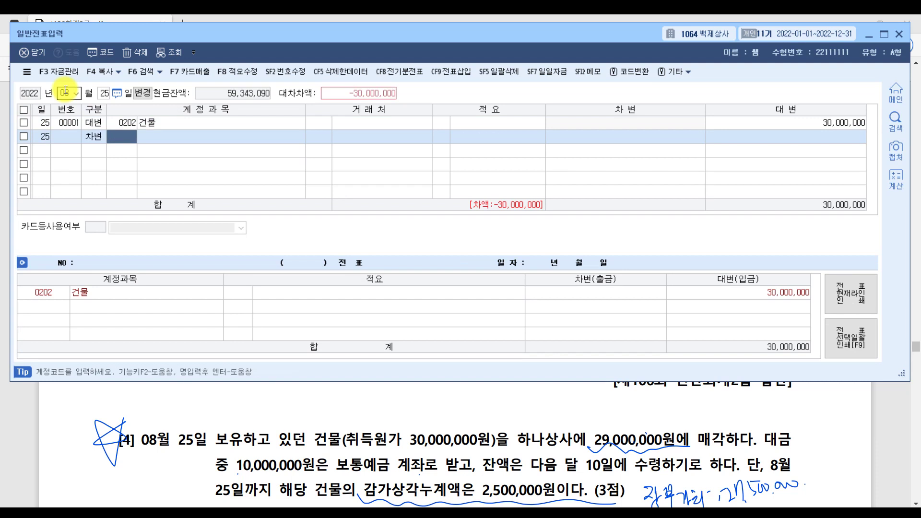
Add a debit line for the building's 감가상각누계액 (0203) and set its amount to 2,500,000.
type("감가")
key("Return")
key("Down")
key("Down")
key("Down")
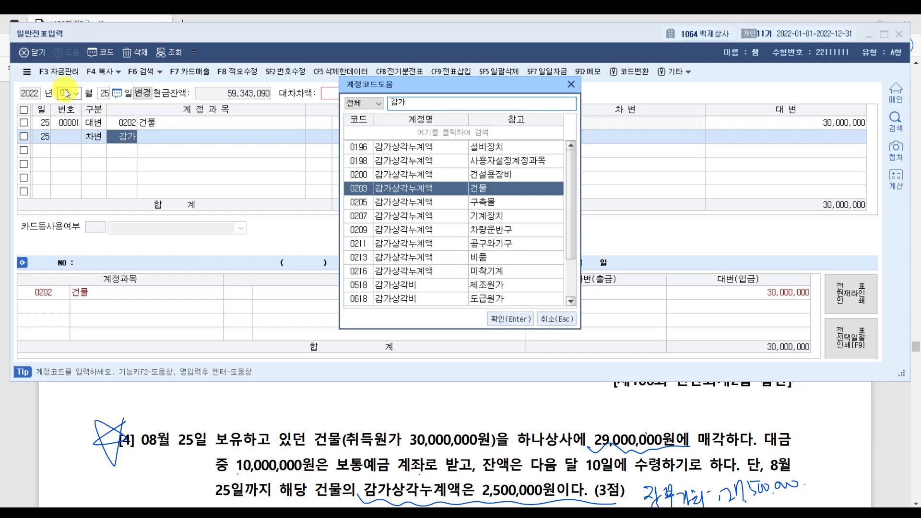
key("Return")
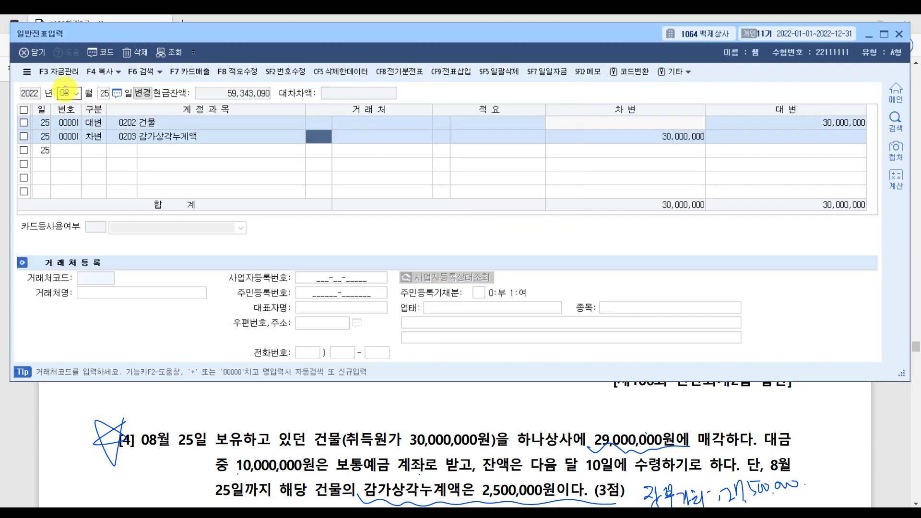
key("Return")
key("Return")
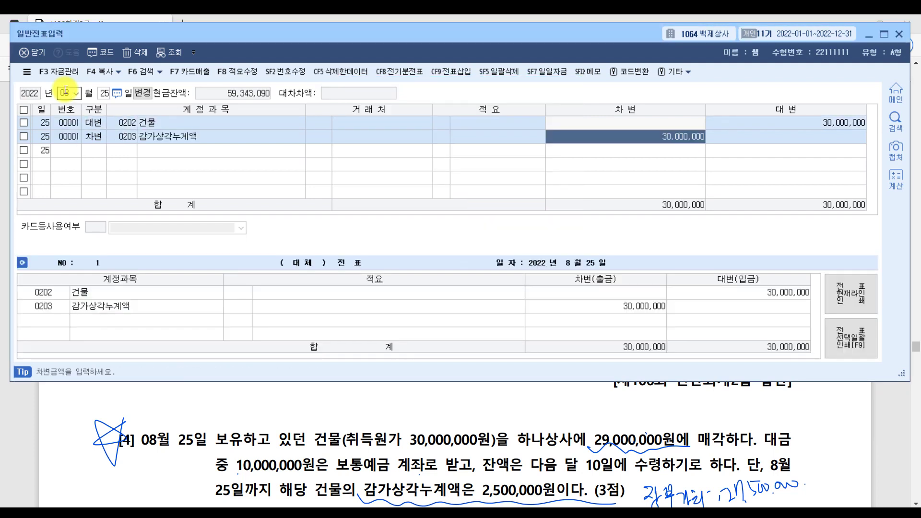
type("2500000")
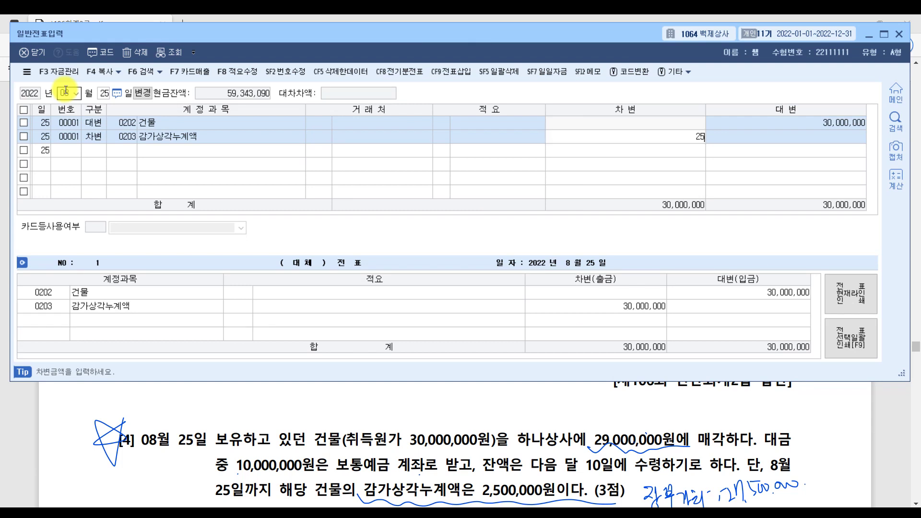
key("Return")
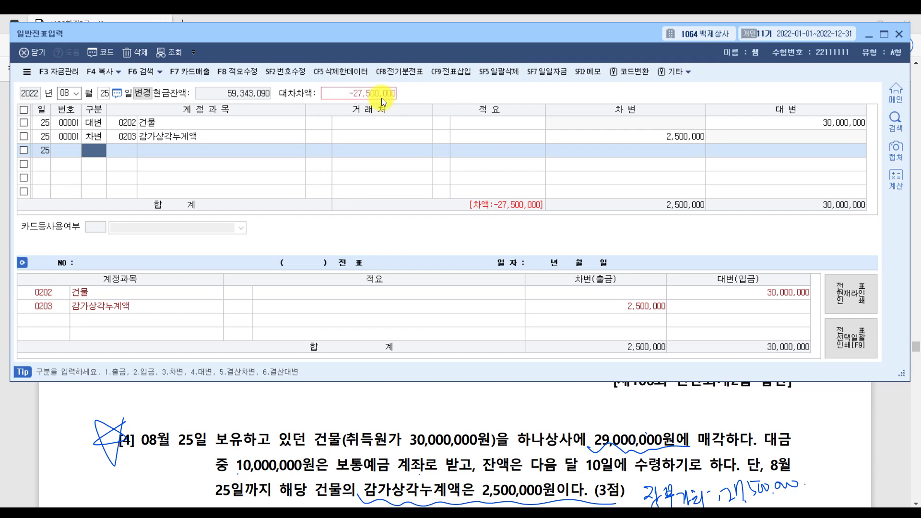
Add a credit (대변) line for 유형자산처분이익 (0914) with an amount of 1,500,000.
key("Return")
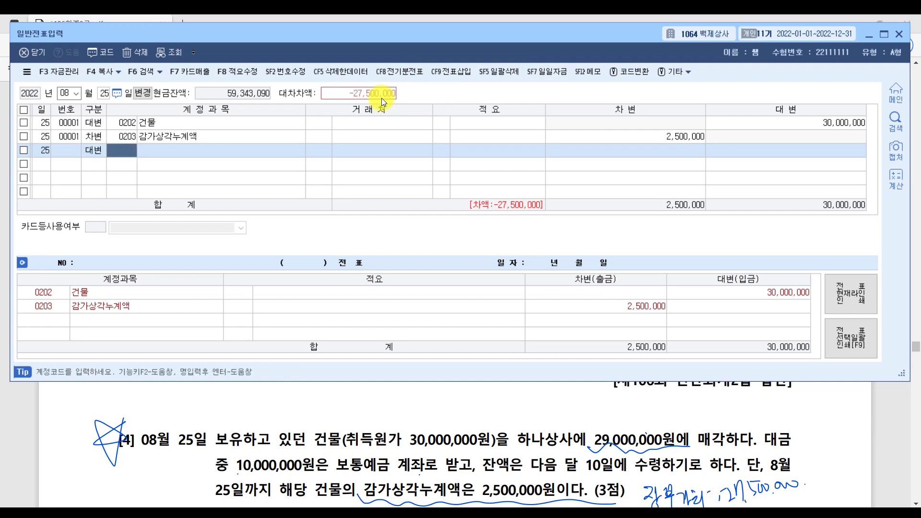
key("BackSpace")
type("유형")
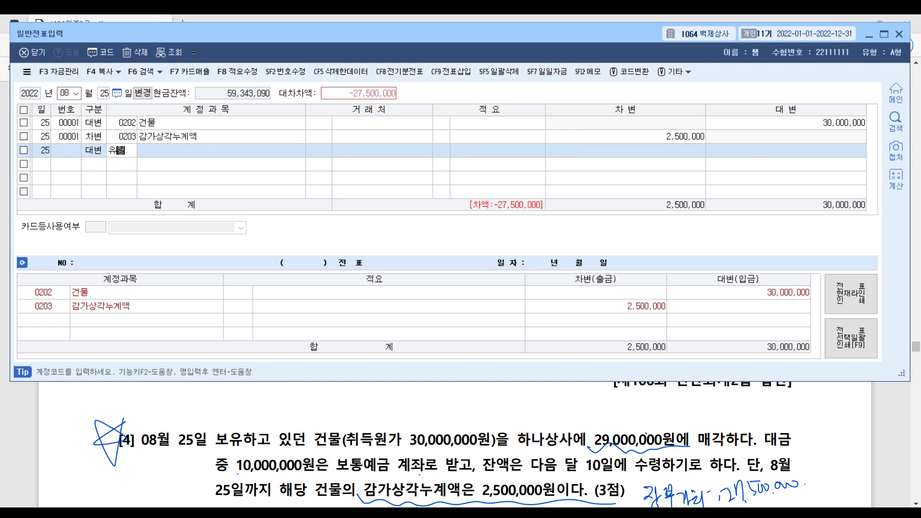
key("Return")
key("Return")
key("Return")
key("Return")
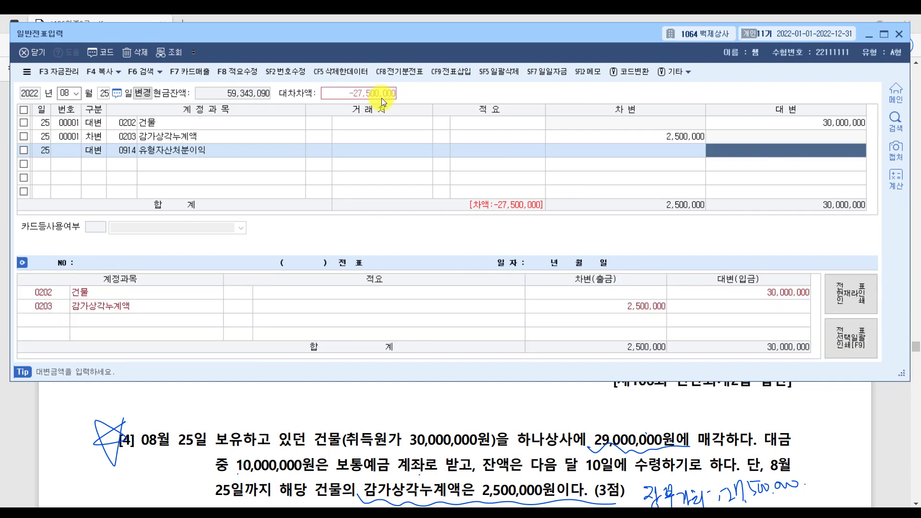
type("1500000")
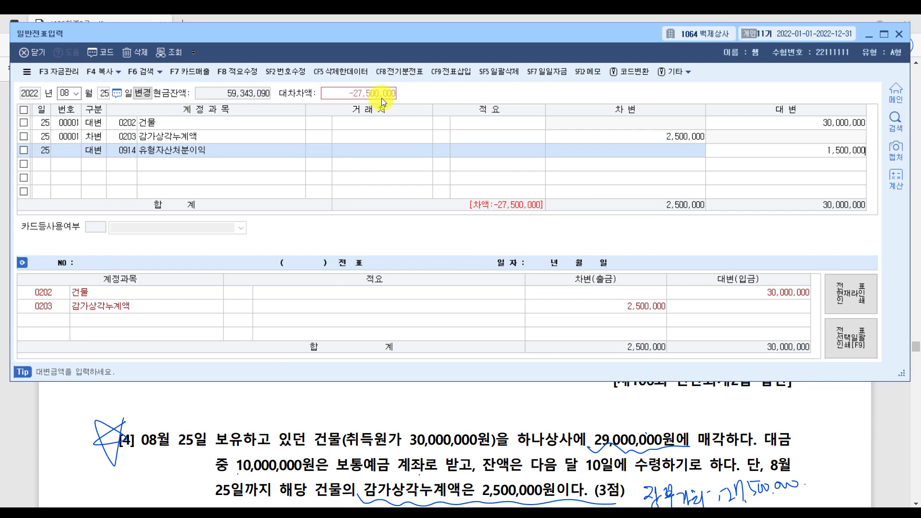
key("Return")
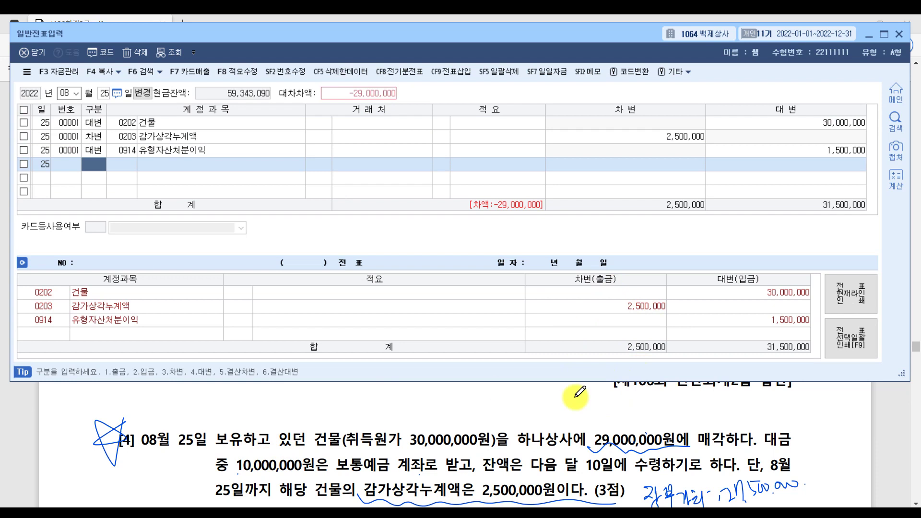
Add a debit (차변) line for 보통예금 (0103) to the August 25 voucher.
type("3")
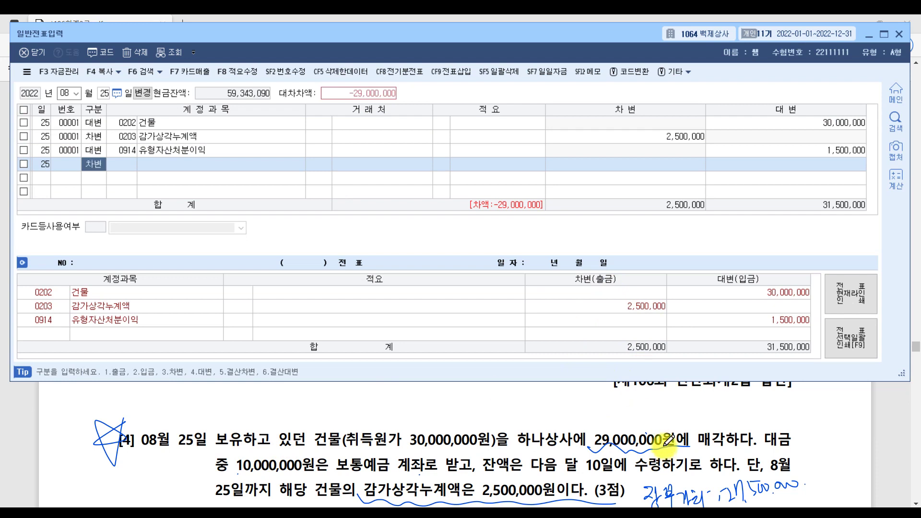
key("Return")
type("보통예금")
key("Return")
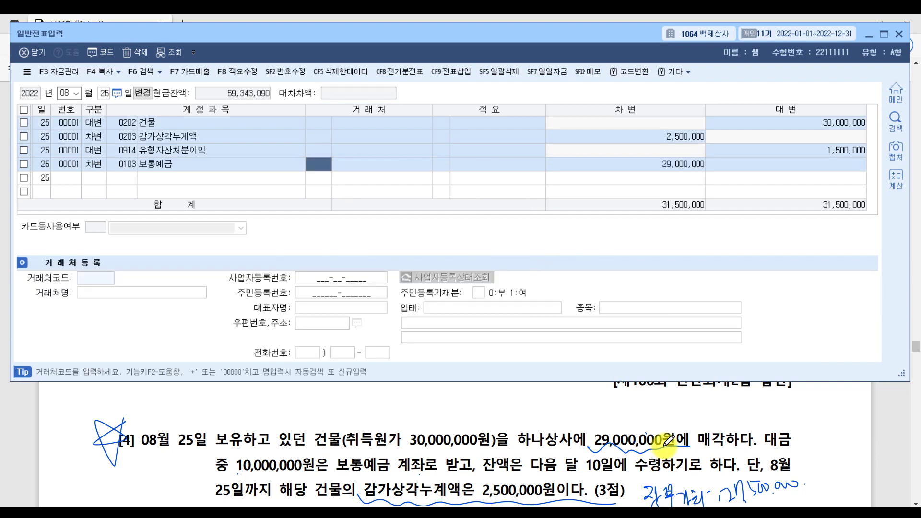
Set the 보통예금 line's debit amount to 10,000,000.
key("Return")
key("Return")
key("Return")
type("10000")
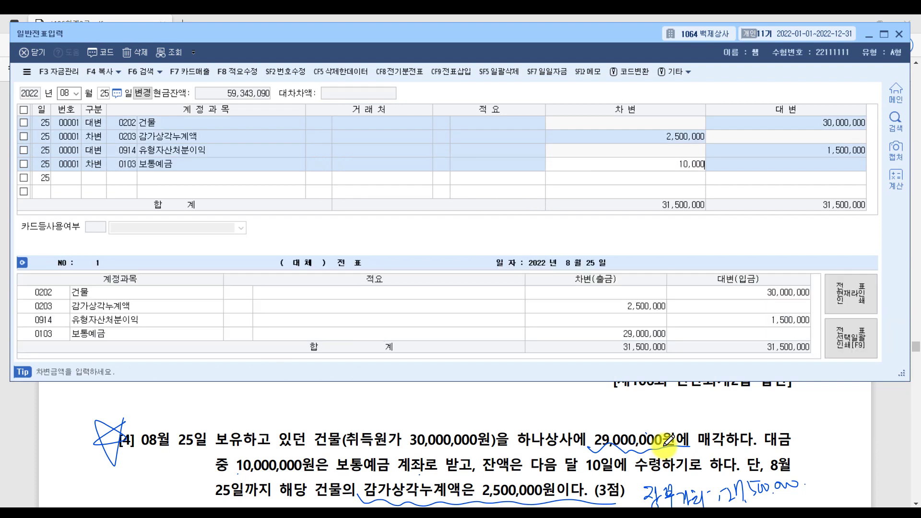
key("Return")
key("Up")
key("Return")
key("Return")
key("Return")
type("10000000")
key("Return")
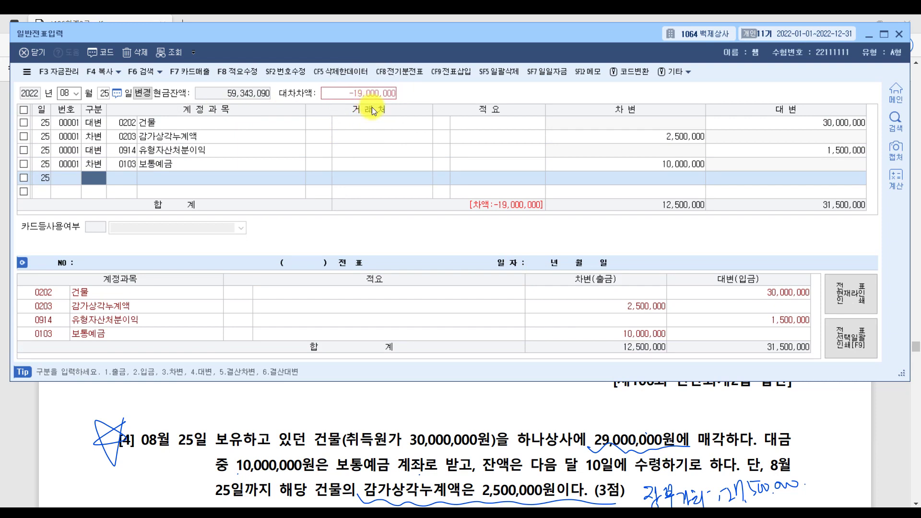
Add a debit line for 미수금 (0120), picking the account from the matches for 미수.
type("3")
key("Return")
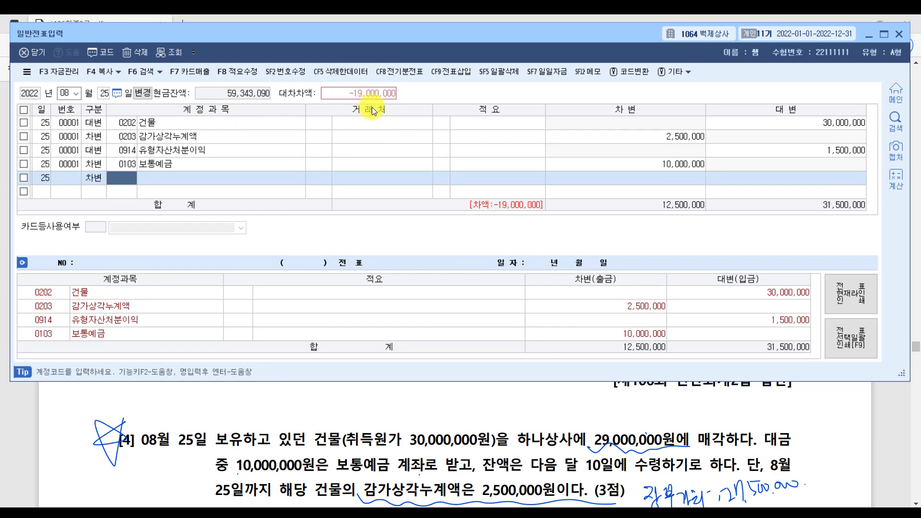
type("미수")
key("Return")
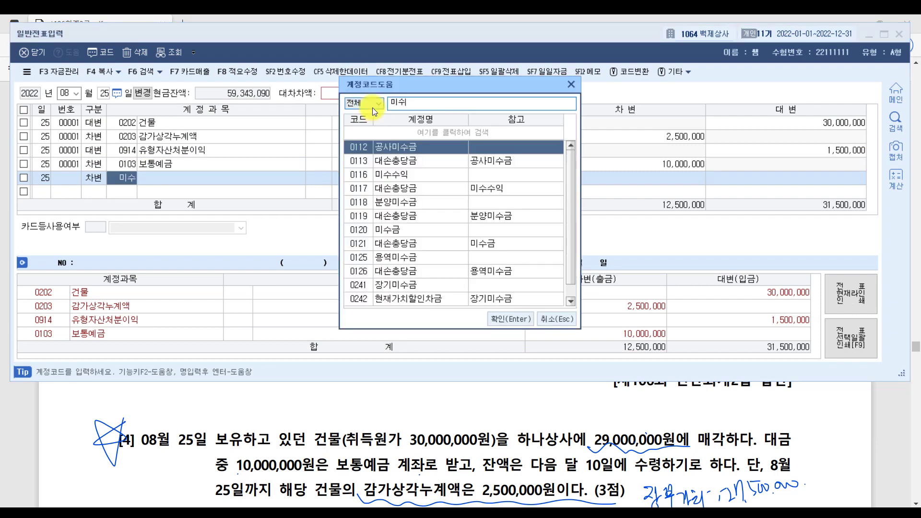
key("Down")
key("Down")
key("Down")
key("Down")
key("Down")
key("Down")
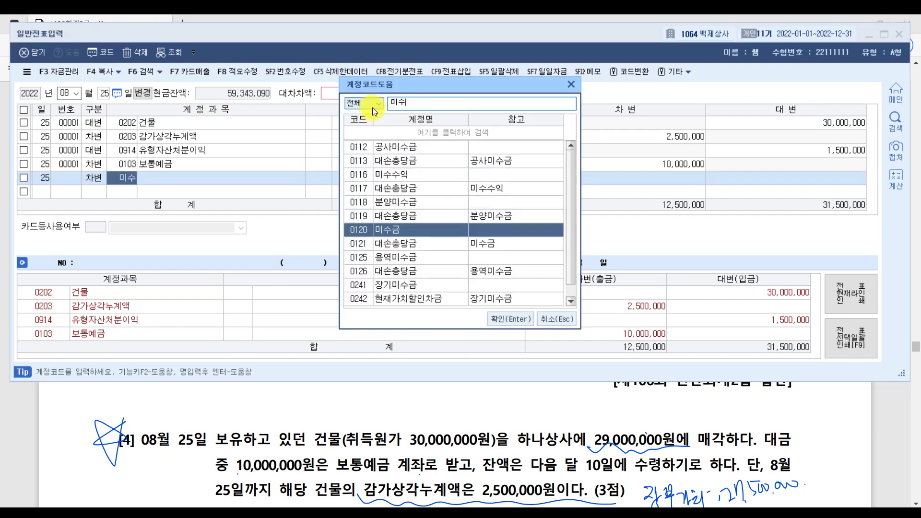
key("Return")
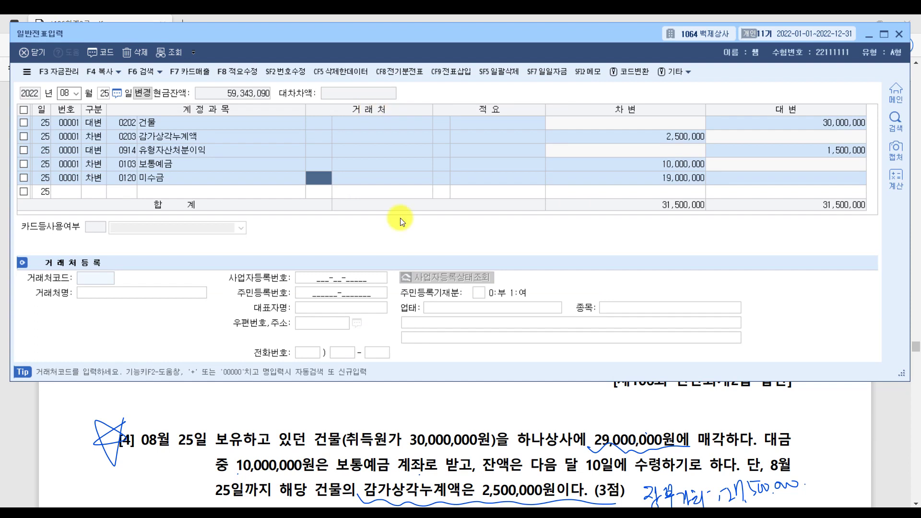
Underline 하나상사에 in question [4] and enter 하나상사 (01008) as the 미수금 line's 거래처.
left_click_drag(519, 447, 587, 447)
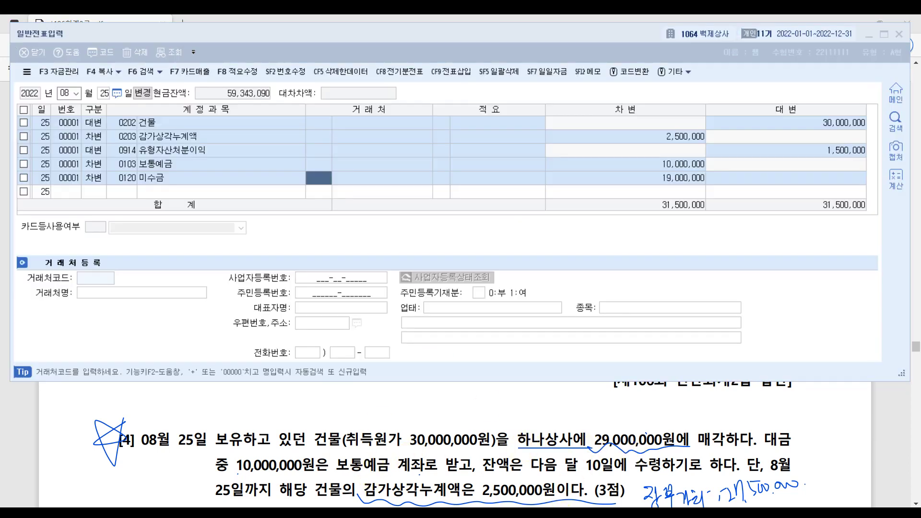
left_click(358, 234)
type("하나")
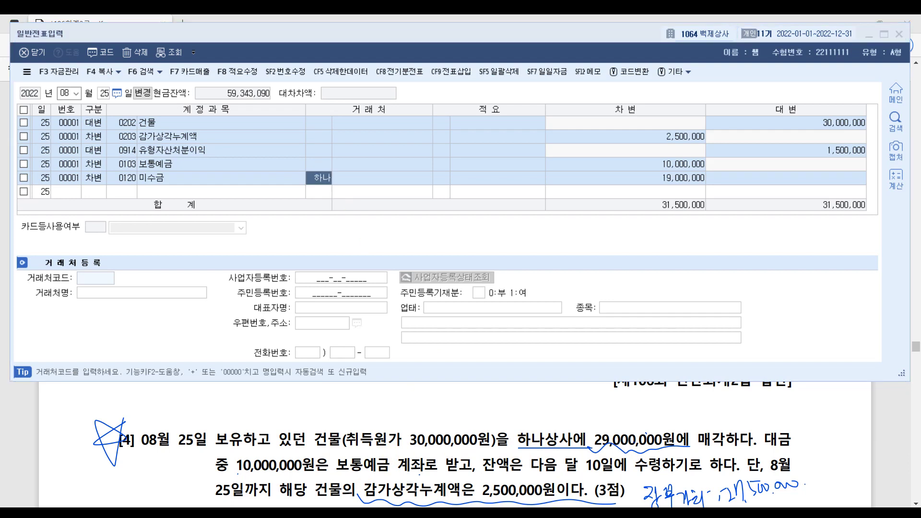
key("Return")
key("Return")
key("Return")
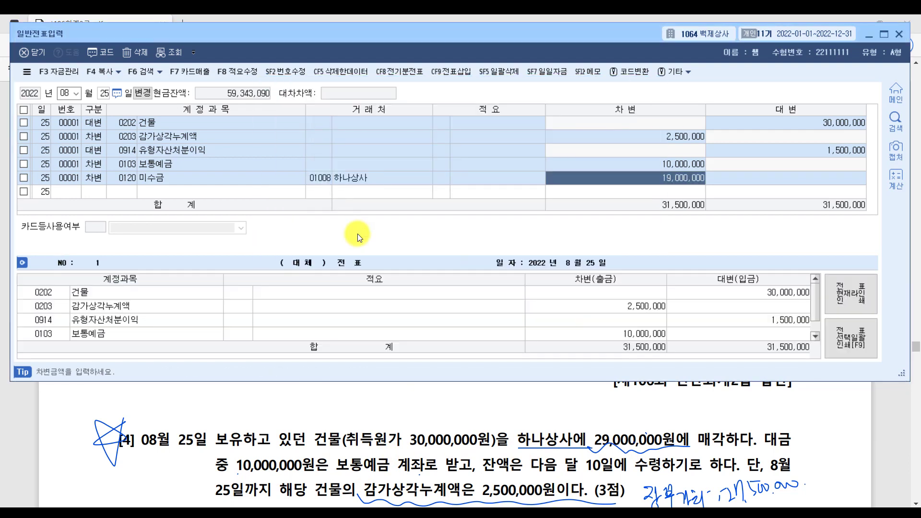
key("Return")
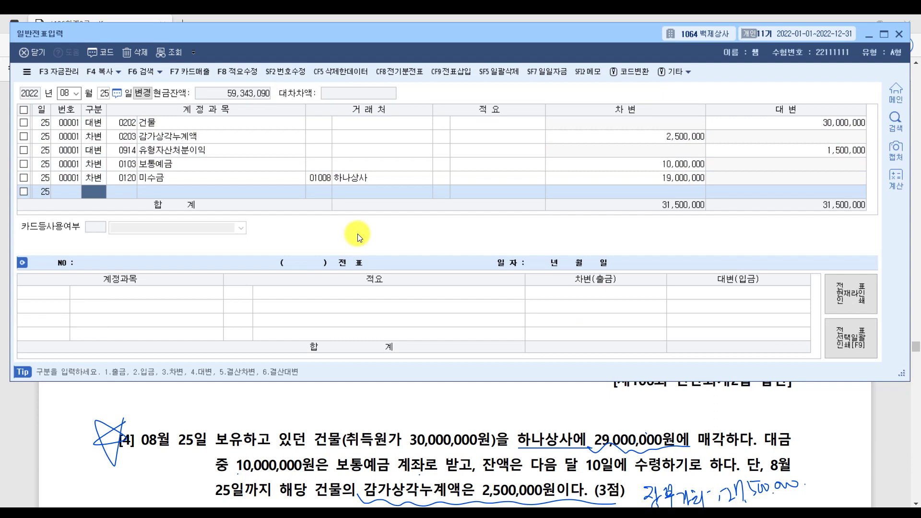
Return to the exam PDF and, in question [5], underline 약속어음을 수령하였으며 and the 상품매출 credit entry in the answer.
left_click(891, 398)
scroll(891, 398, "down", 5)
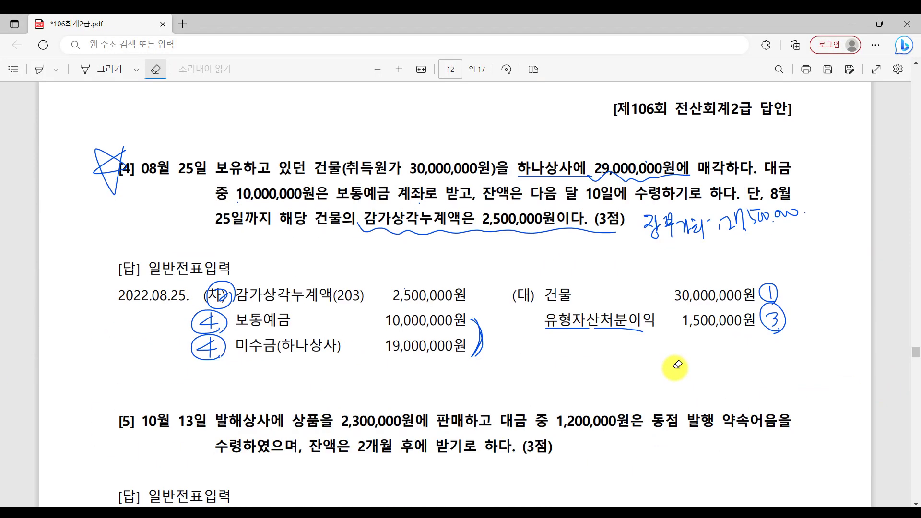
scroll(676, 367, "down", 5)
left_click(123, 68)
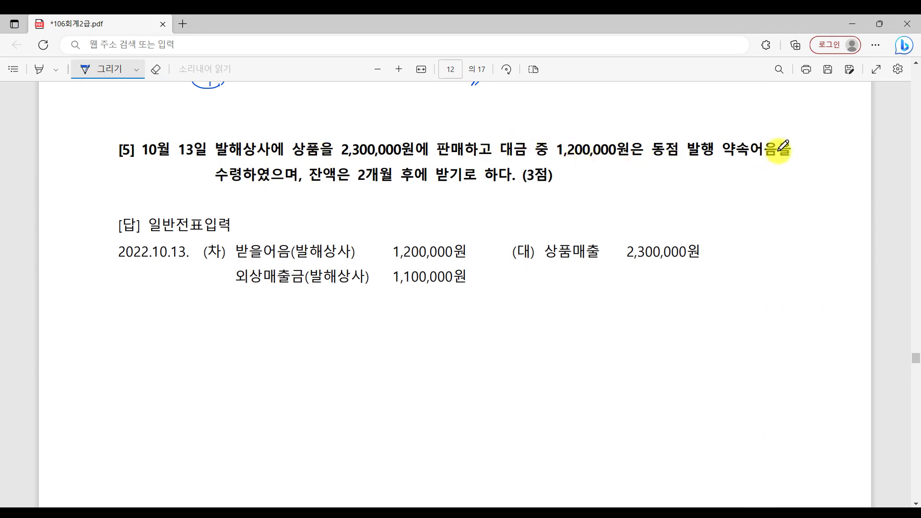
left_click_drag(720, 157, 838, 158)
left_click_drag(187, 181, 270, 181)
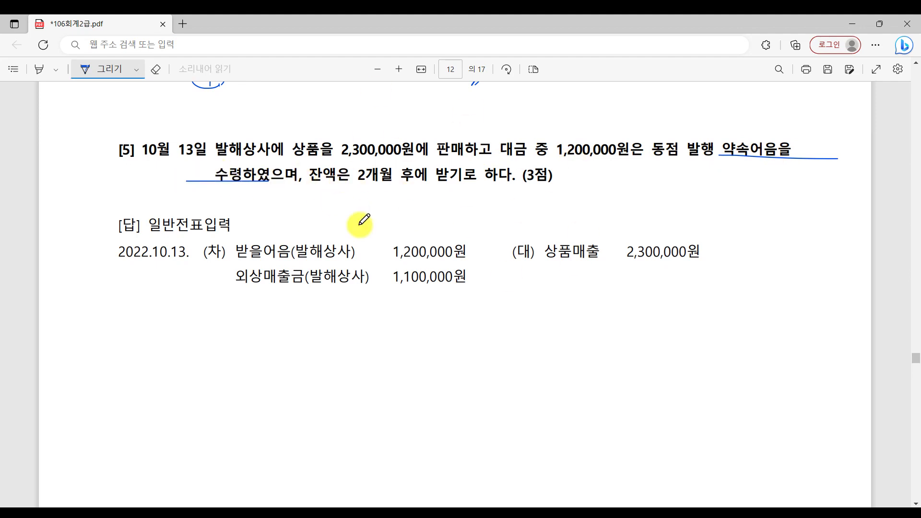
left_click_drag(530, 262, 705, 264)
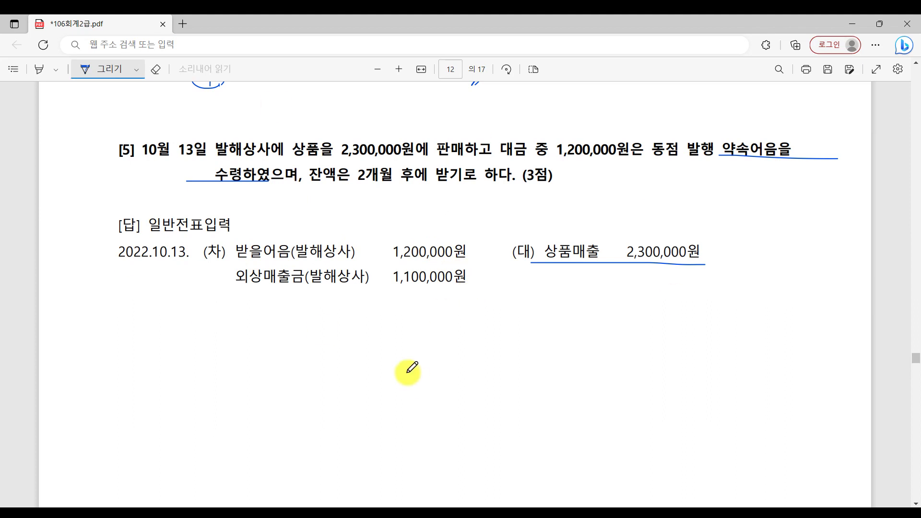
Switch to the 일반전표입력 window with question [5] in view beneath it, and set the voucher date to October 13.
scroll(565, 429, "up", 5)
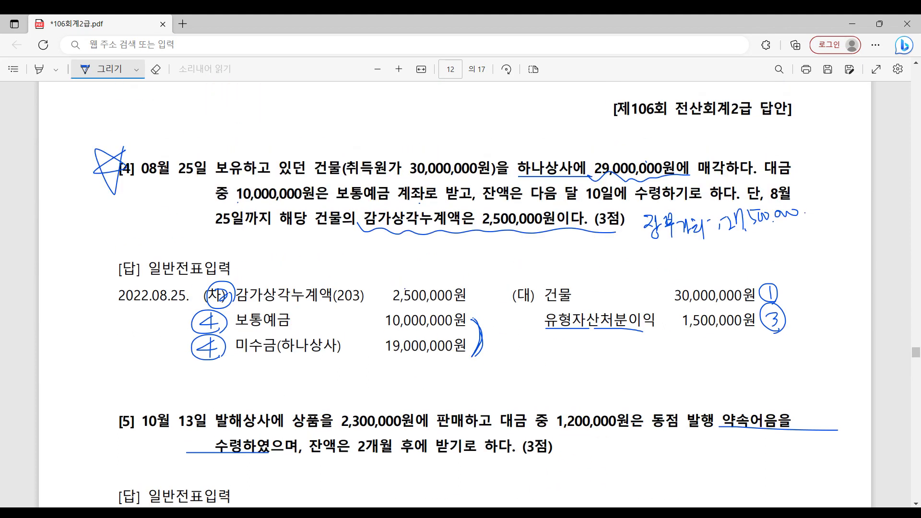
key("alt+Tab")
key("shift+Tab")
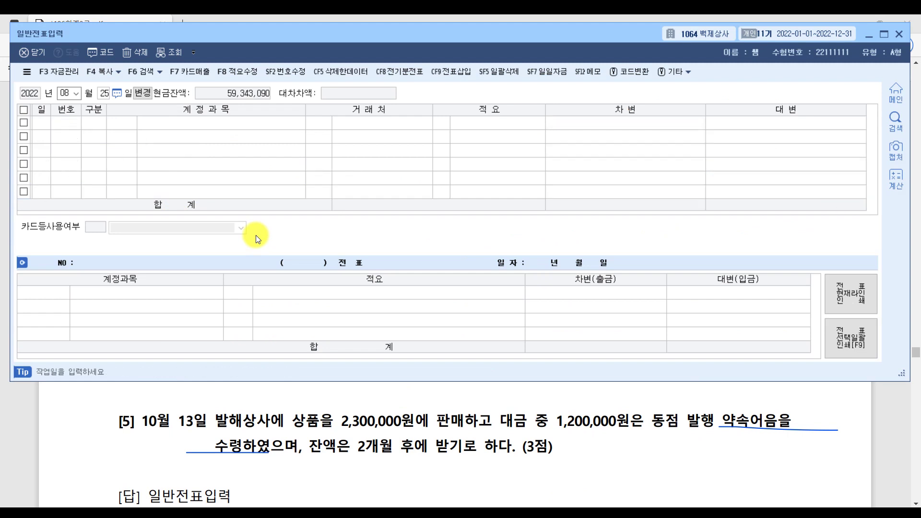
type("11")
type("0")
key("Return")
type("13")
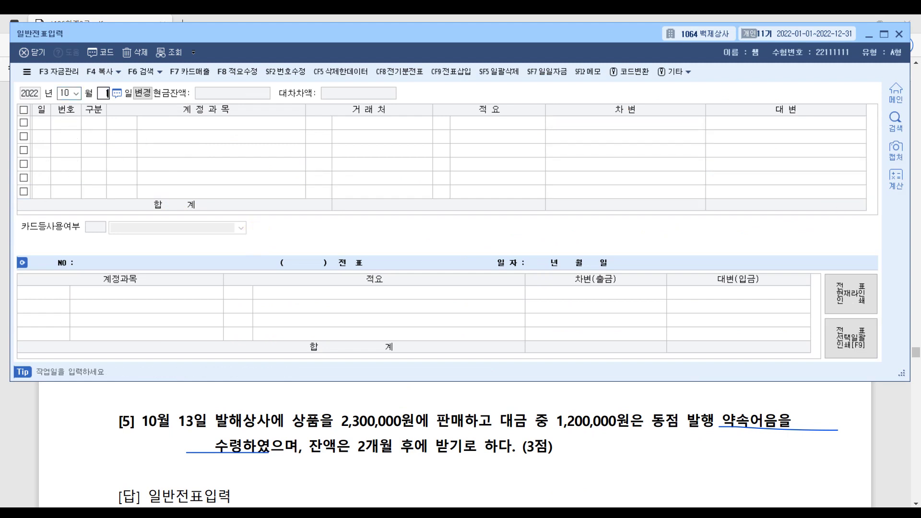
key("Return")
Start a credit (대변) line with the account 상품 (0146).
type("4")
key("Return")
type("0146")
key("Return")
key("Left")
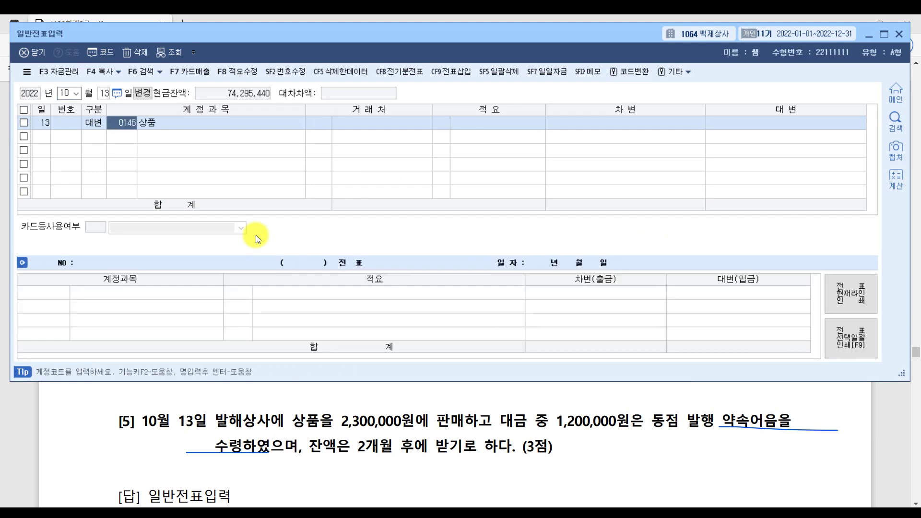
Change the credit line's account to 상품매출 (0401) and set its amount to 2,300,000.
type("사")
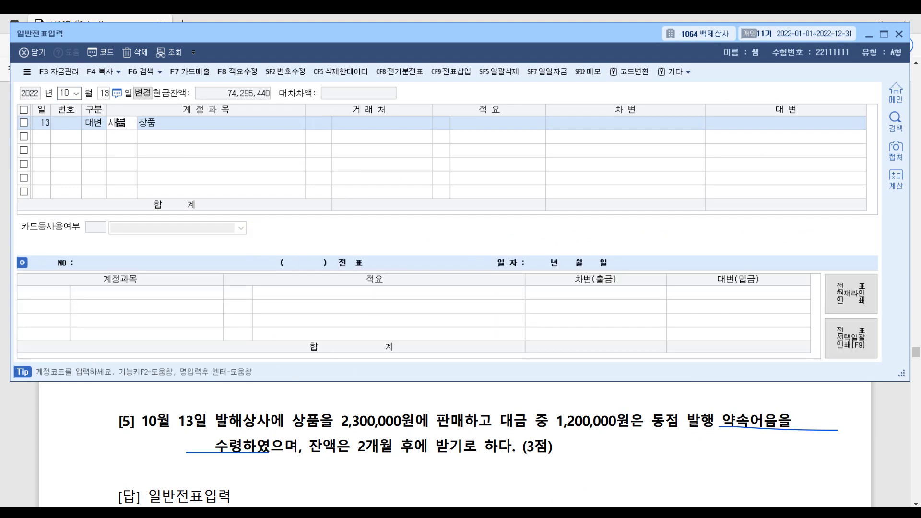
type("상ㅍ")
type("매")
key("Return")
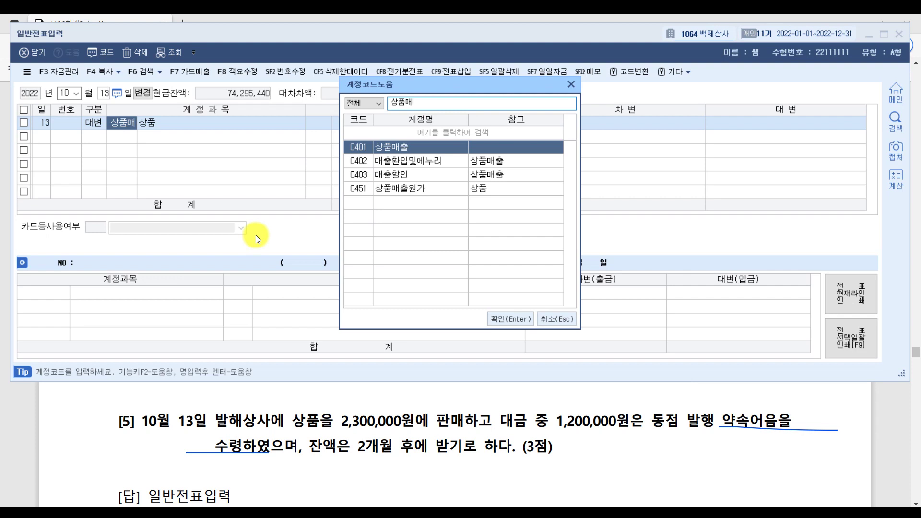
key("Return")
key("Return")
key("Return")
key("Return")
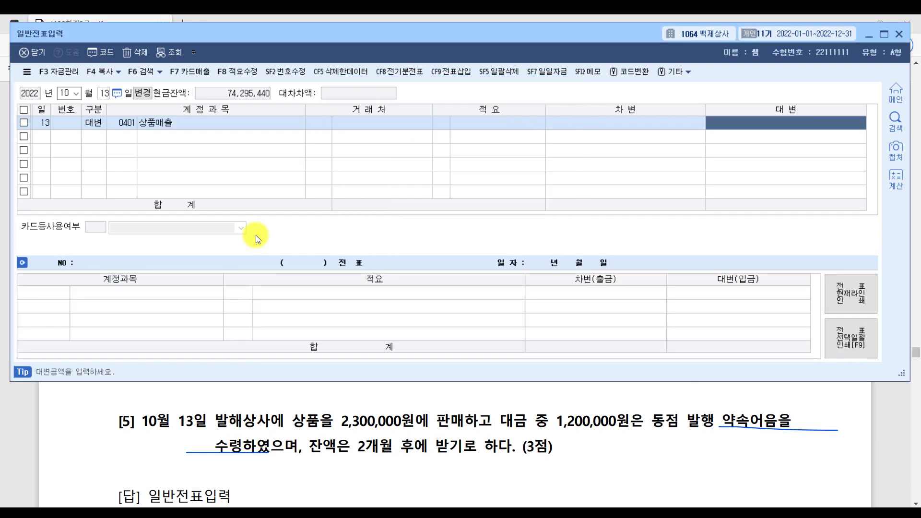
type("2,300,000")
key("Return")
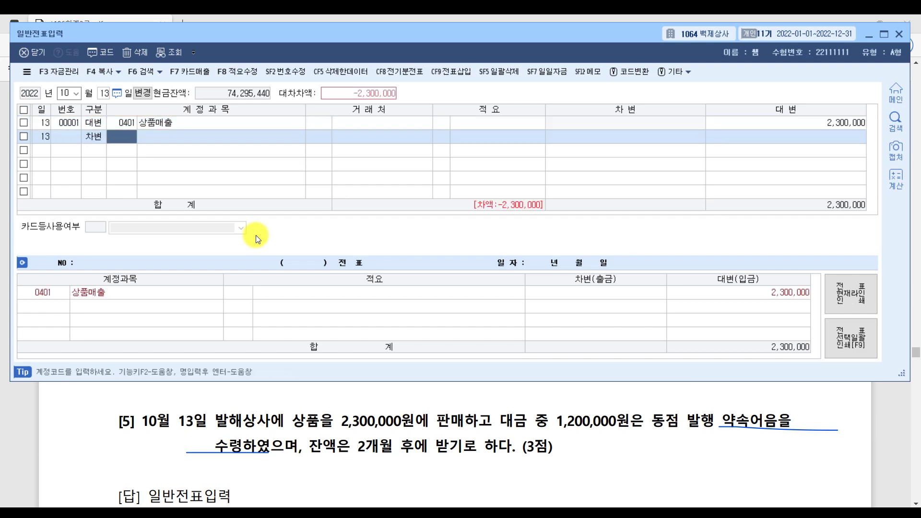
Add a debit line for 받을어음 (0110) with 발해상사 (01001) as the 거래처.
type("받을")
key("Return")
key("Return")
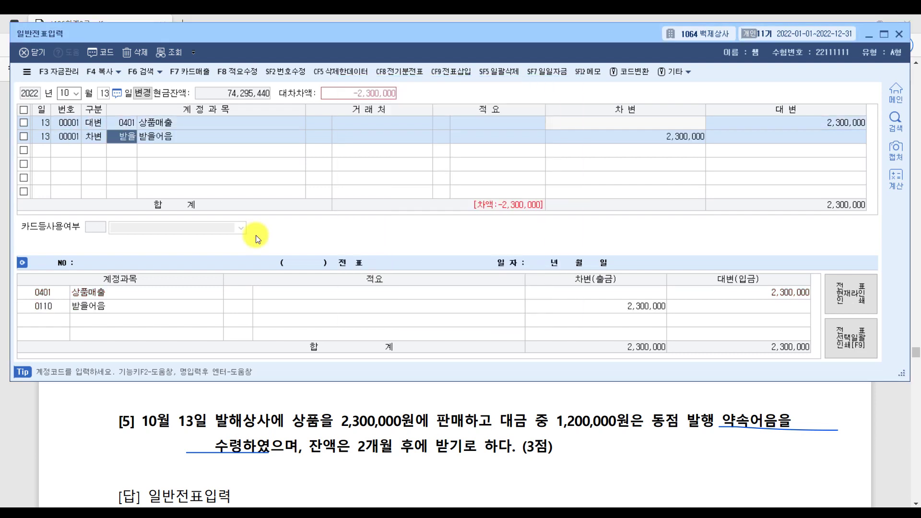
type("발해")
key("Return")
key("Return")
key("Return")
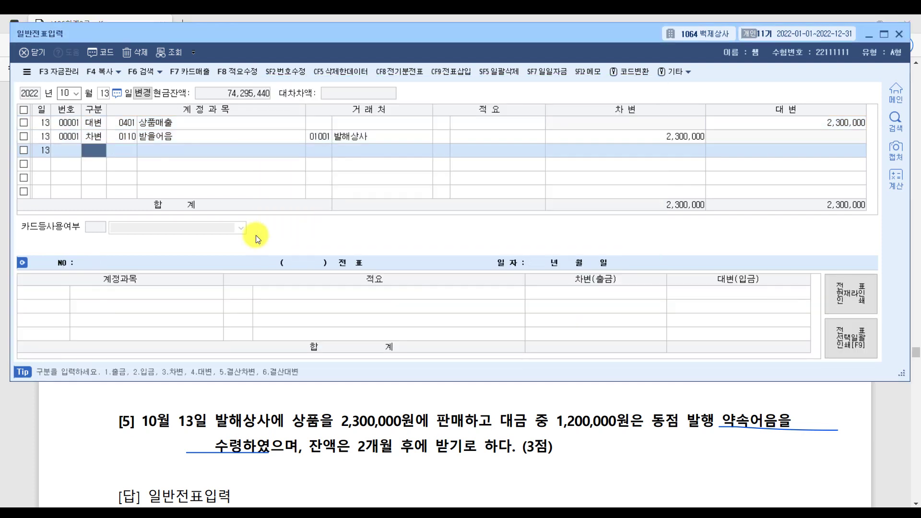
Set the 받을어음 line's debit amount to 1,200,000.
key("Up")
key("Return")
key("Return")
key("Return")
type("1200000")
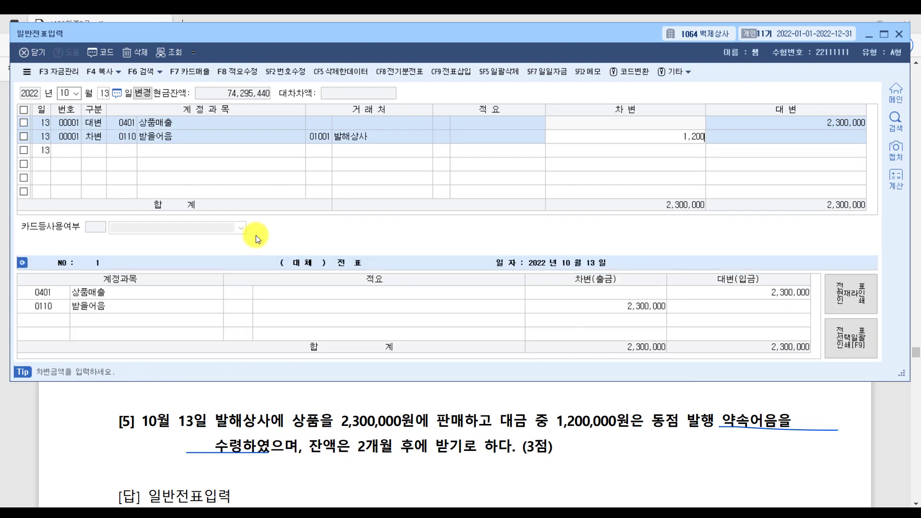
key("Return")
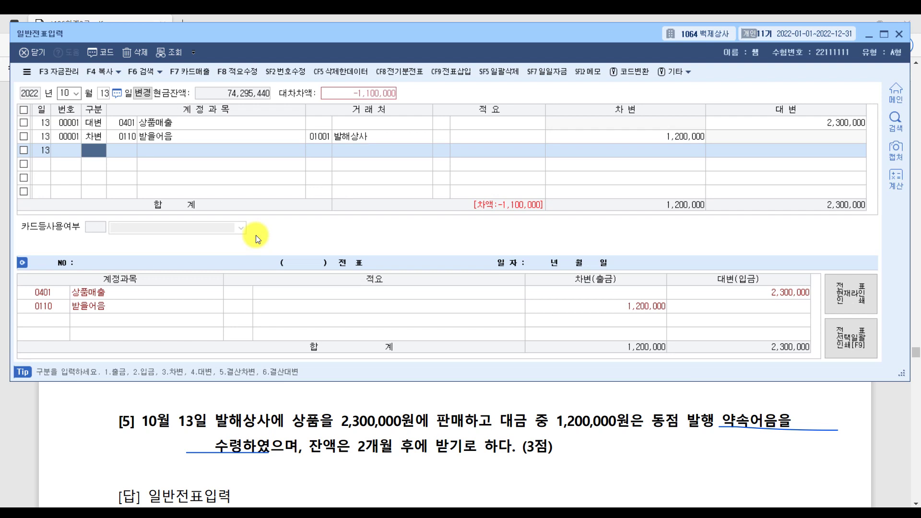
Add a debit (차변) line for 외상매출금 (0108) to the 10월 13일 voucher for the remaining 1,100,000.
type("3")
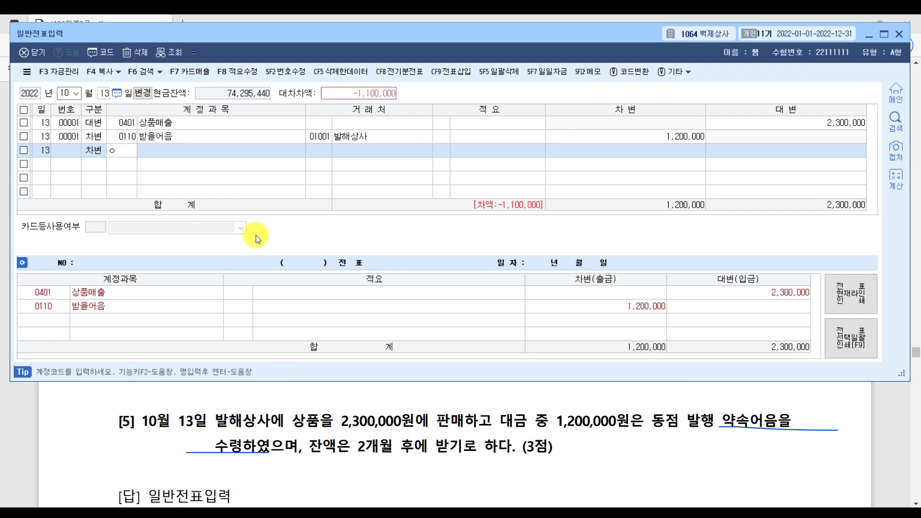
type("외상")
key("Return")
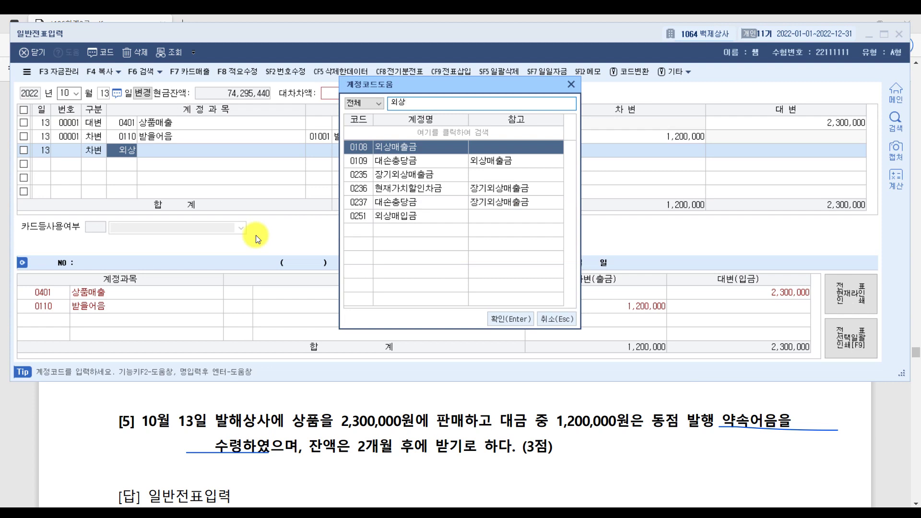
key("Return")
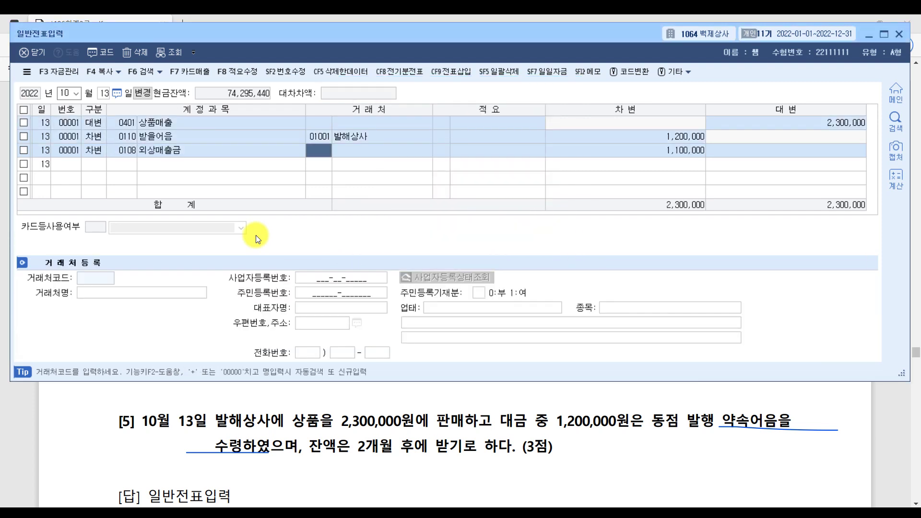
Assign 발해상사 (01001) as the 거래처 of the 외상매출금 line and accept its debit amount.
type("발해")
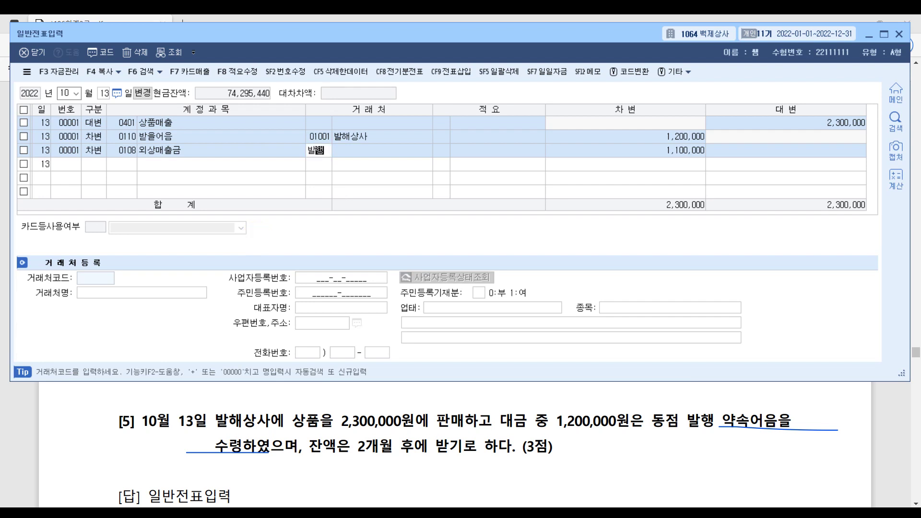
key("BackSpace")
key("BackSpace")
key("BackSpace")
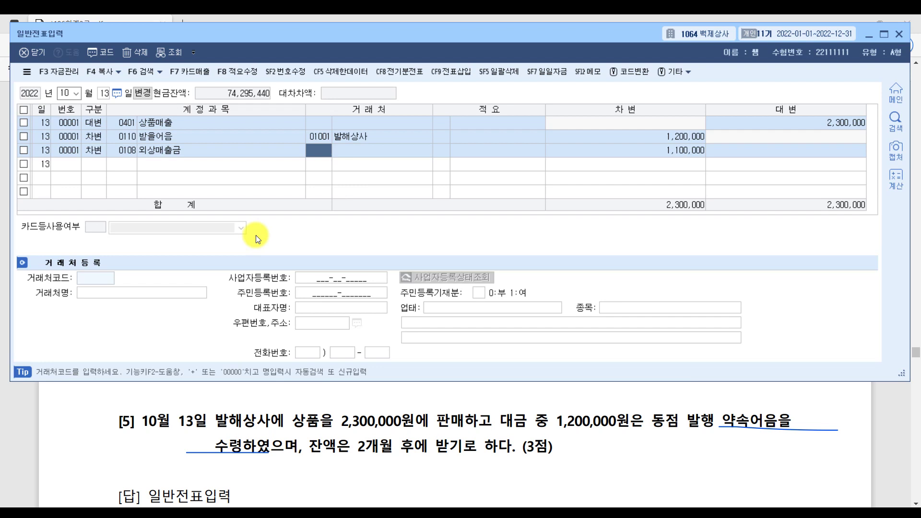
key("plus")
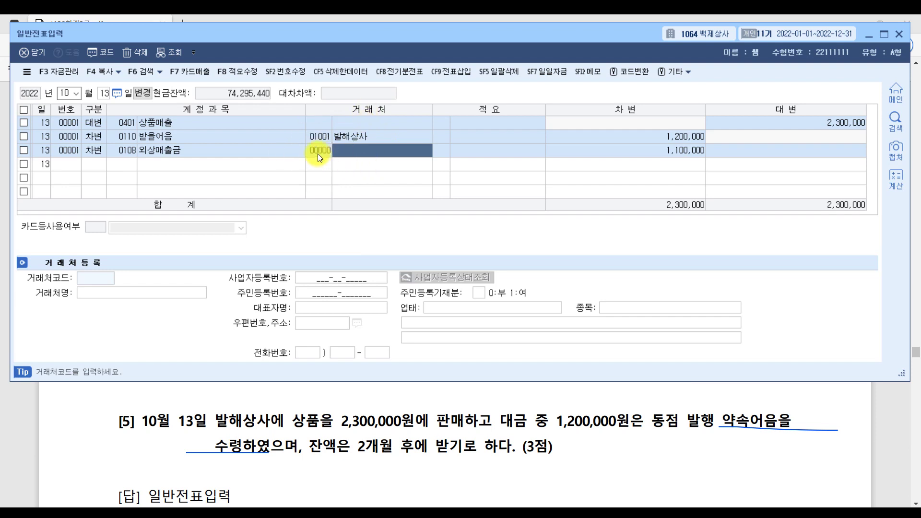
key("Return")
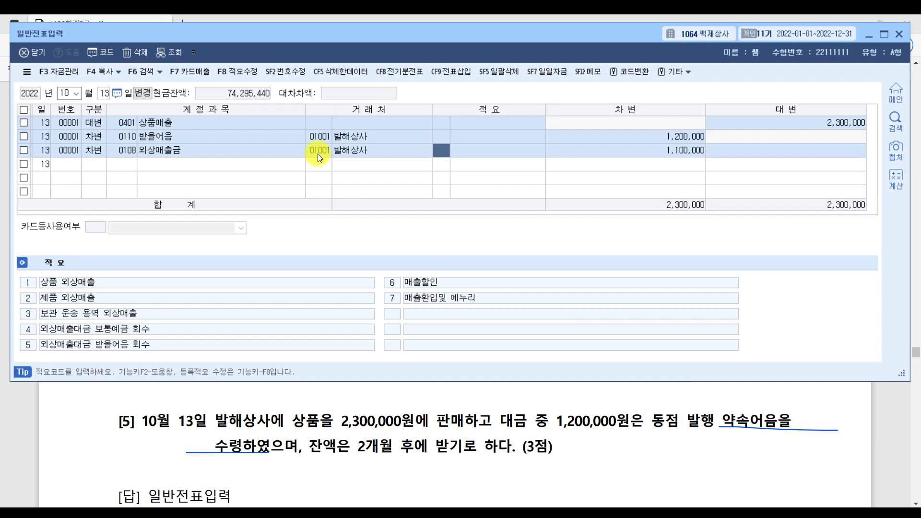
key("Return")
key("Return")
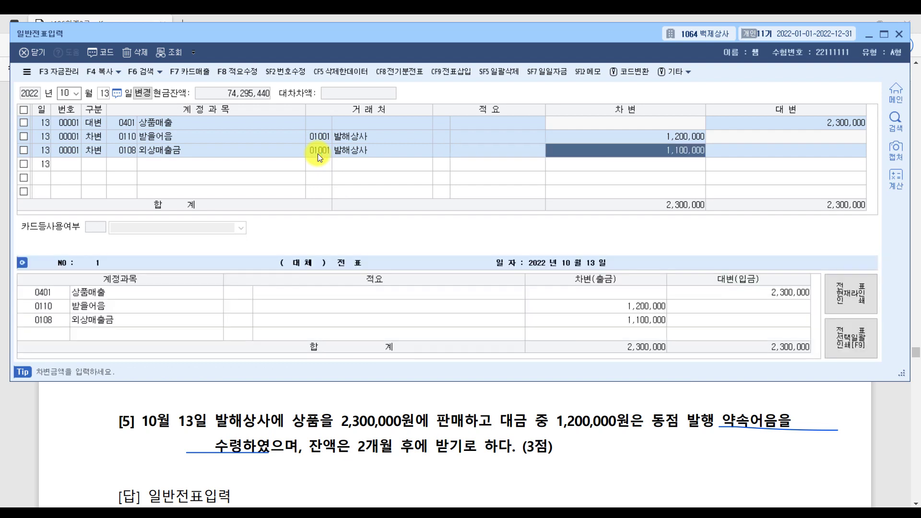
Switch to the exam PDF and underline the 복리후생비(판) debit and the 현금 credit in question [6]'s answer.
left_click(880, 440)
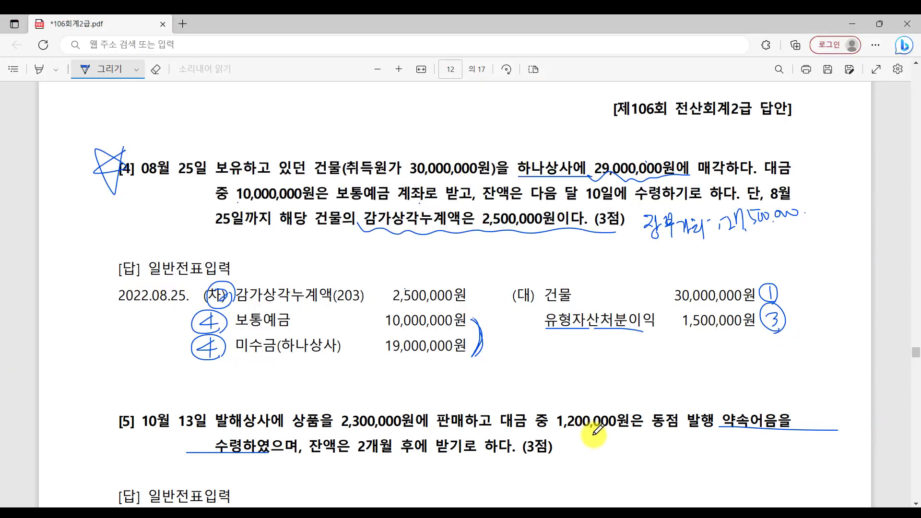
scroll(598, 430, "down", 15)
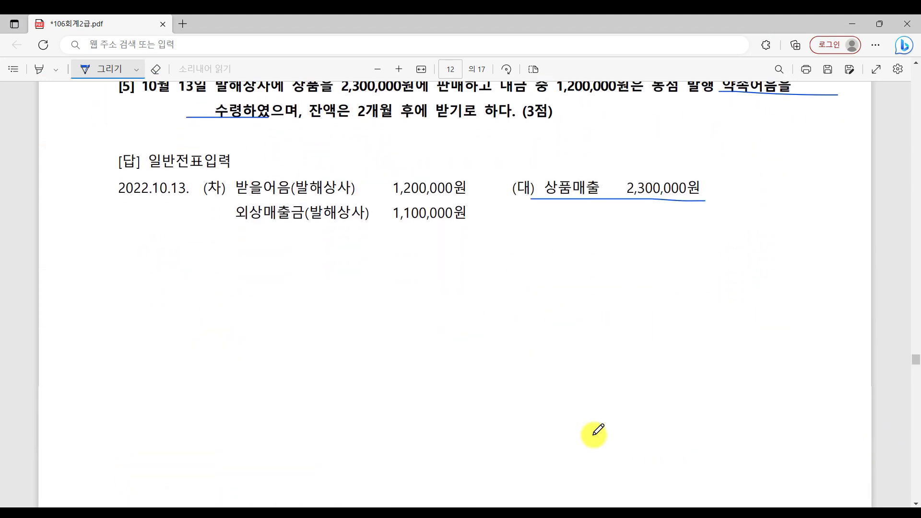
scroll(597, 431, "down", 8)
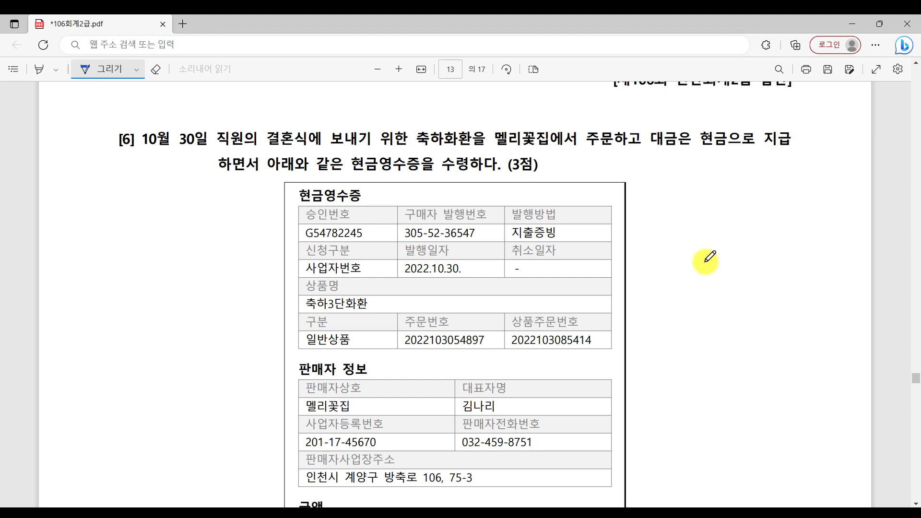
scroll(705, 259, "down", 8)
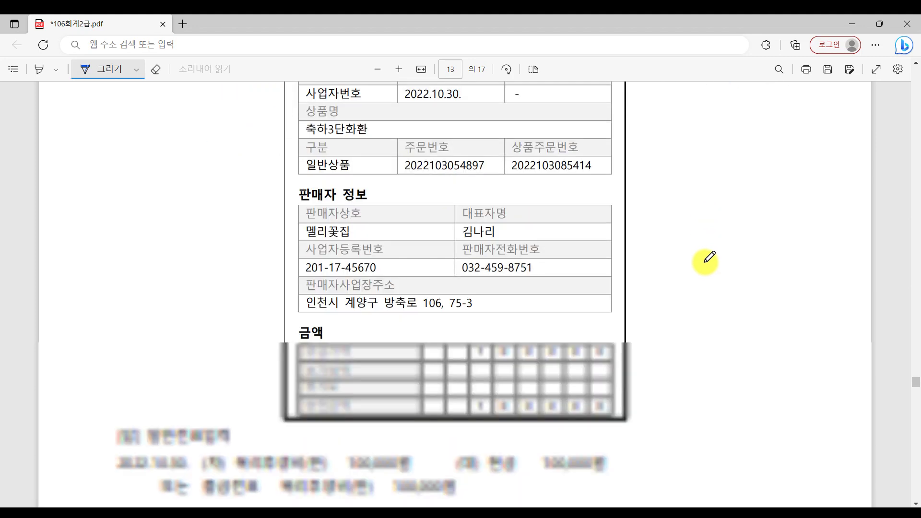
scroll(705, 259, "up", 2)
left_click_drag(211, 304, 304, 309)
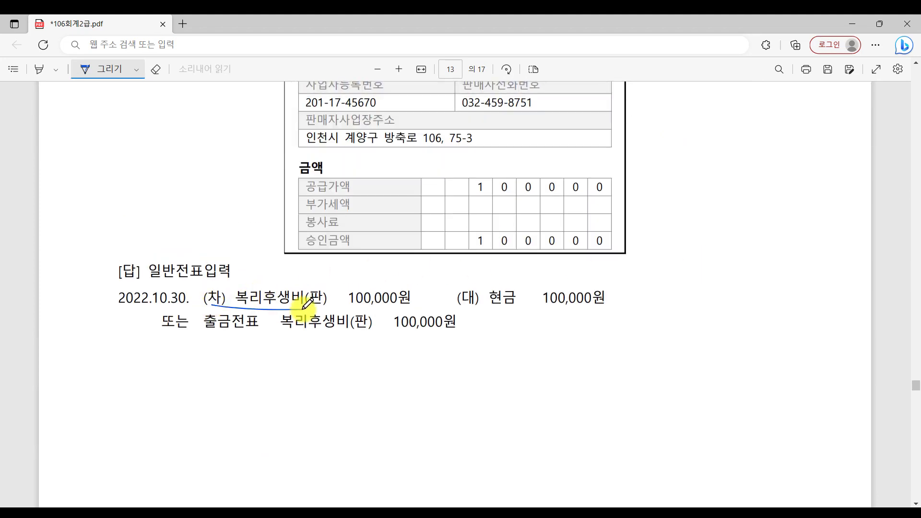
left_click_drag(503, 307, 690, 311)
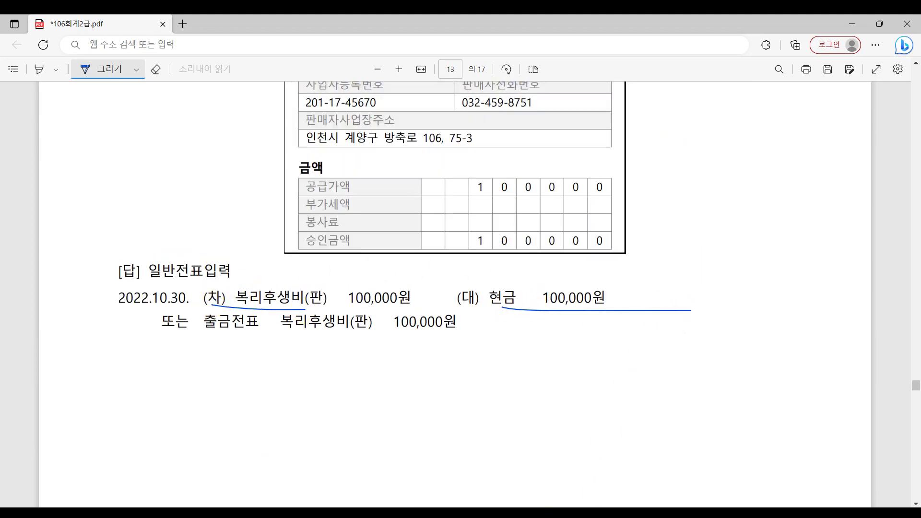
Switch to 일반전표입력, set the voucher day to 30 and start a debit line for 복리후생비 (0811).
key("alt+Tab")
type("30")
key("Return")
type("3")
type("복리")
key("Return")
key("Down")
key("Down")
key("Down")
key("Down")
key("Down")
key("Return")
key("Return")
key("Return")
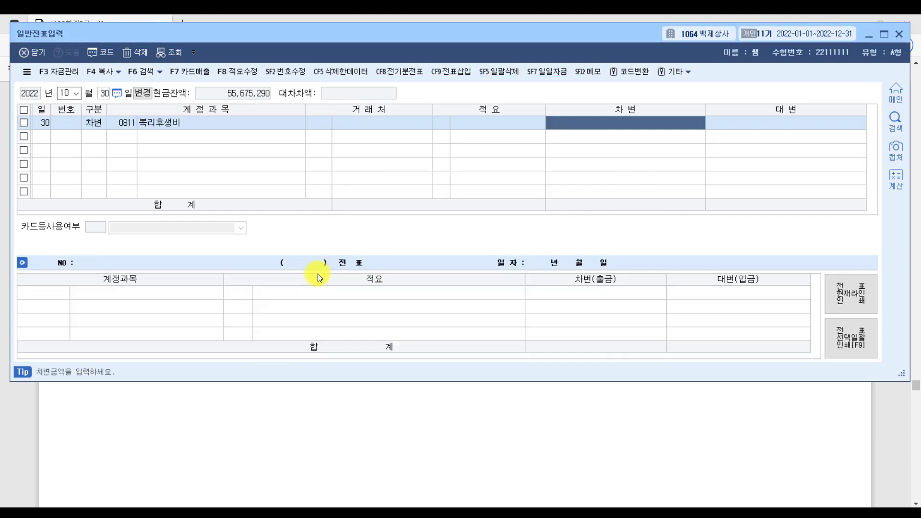
Set the 복리후생비 line's debit amount to 100,000, as given in question [6]'s receipt.
scroll(403, 427, "up", 5)
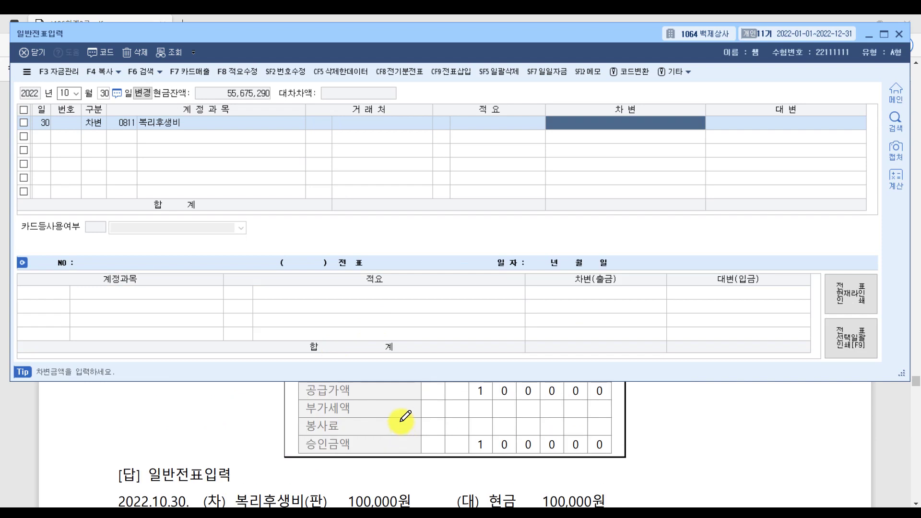
type("100,000")
key("Return")
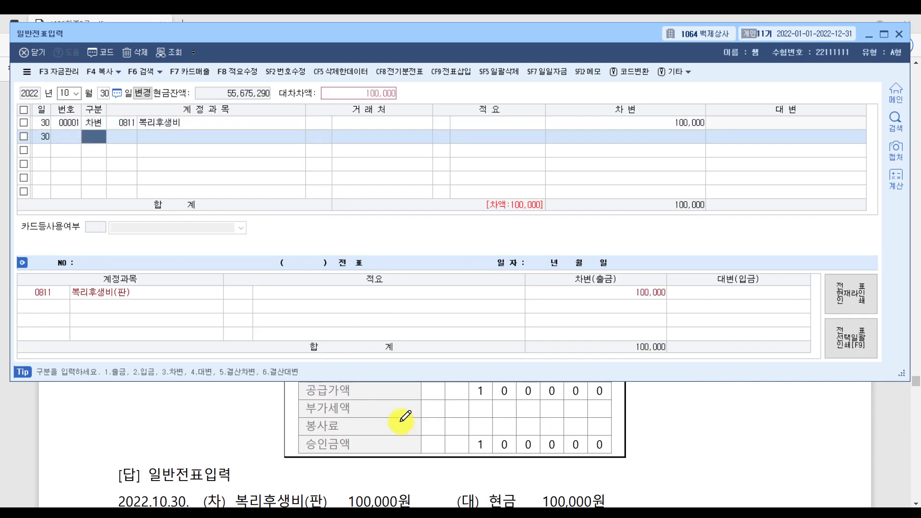
Add a credit (대변) line for 현금 (0101) with the amount 100,000 to the 10월 30일 voucher.
type("101")
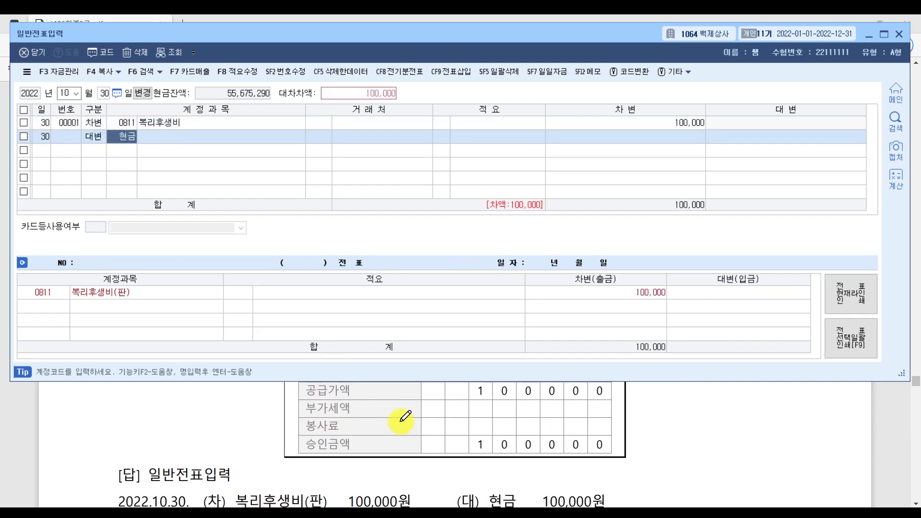
key("Return")
key("Return")
key("Return")
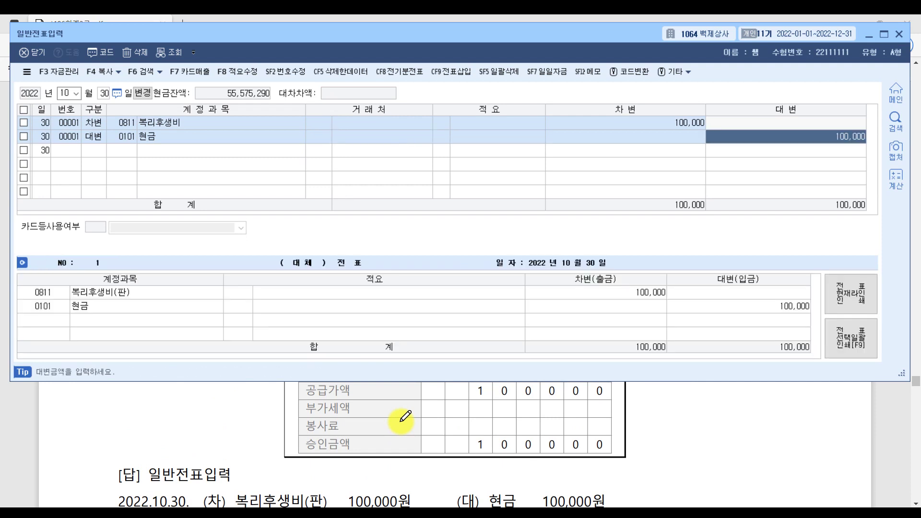
Switch to the exam PDF, read question [7] for comparison, and circle and underline 직원의 결혼식에 in question [6].
left_click(859, 401)
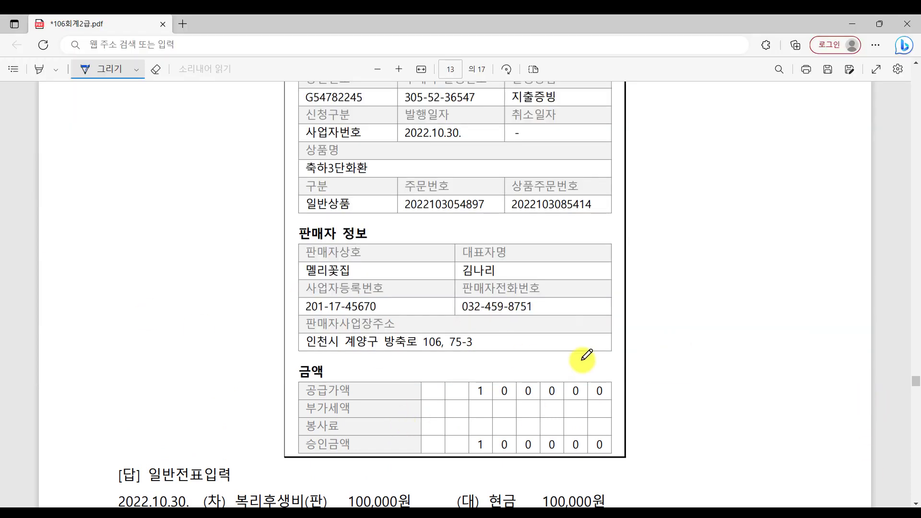
scroll(586, 357, "down", 4)
scroll(585, 358, "down", 16)
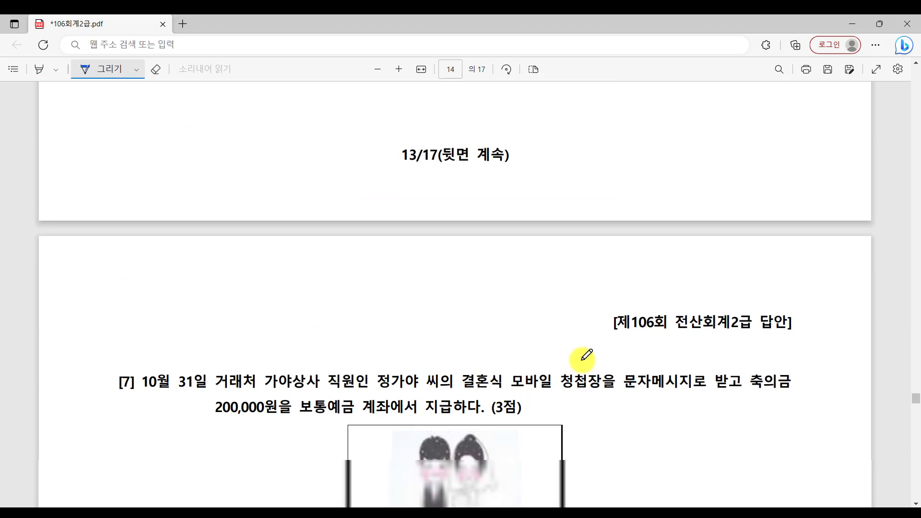
scroll(585, 358, "down", 1)
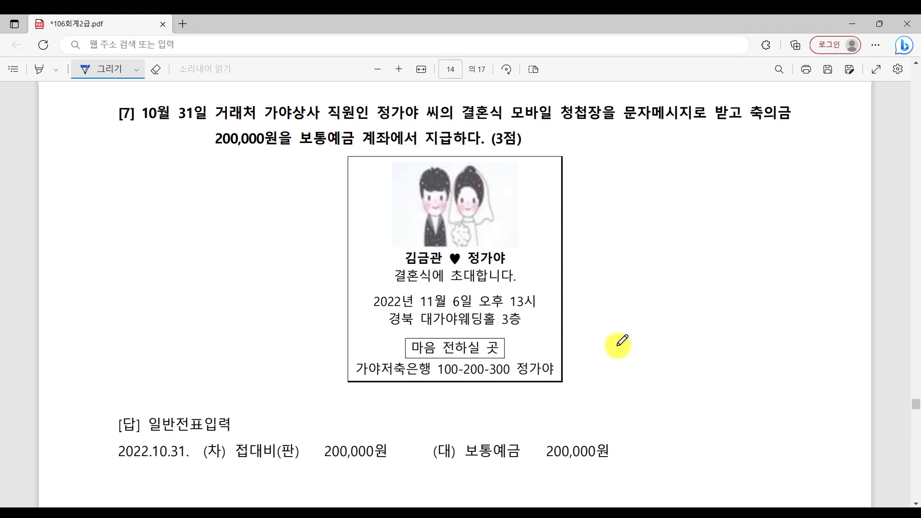
scroll(617, 345, "up", 10)
scroll(618, 346, "up", 15)
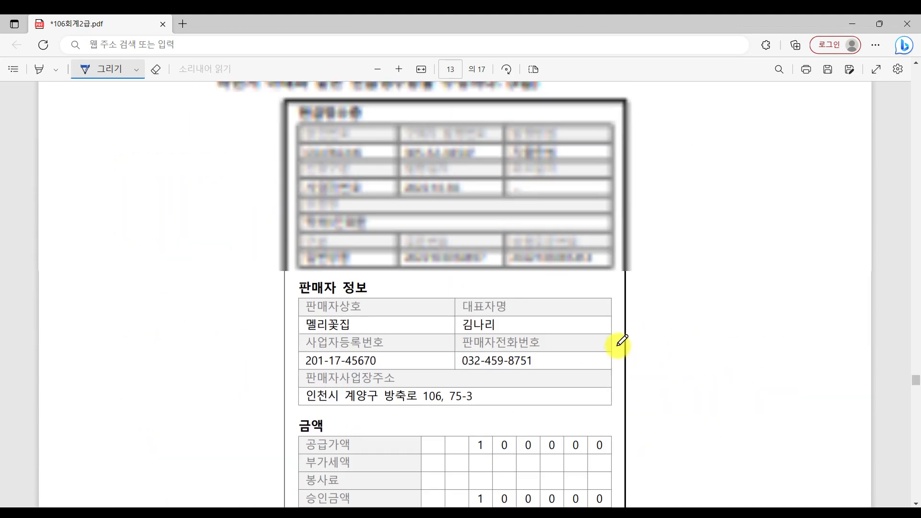
mouse_move(251, 278)
left_mouse_down()
mouse_move(274, 253)
mouse_move(335, 280)
left_mouse_up()
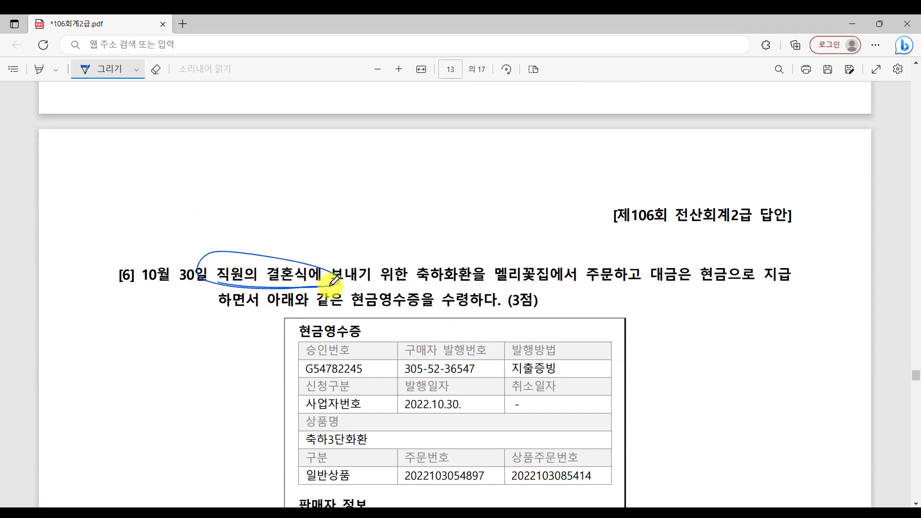
Draw a line below the 접대비(판) debit entry in question [7]'s answer.
scroll(334, 281, "down", 15)
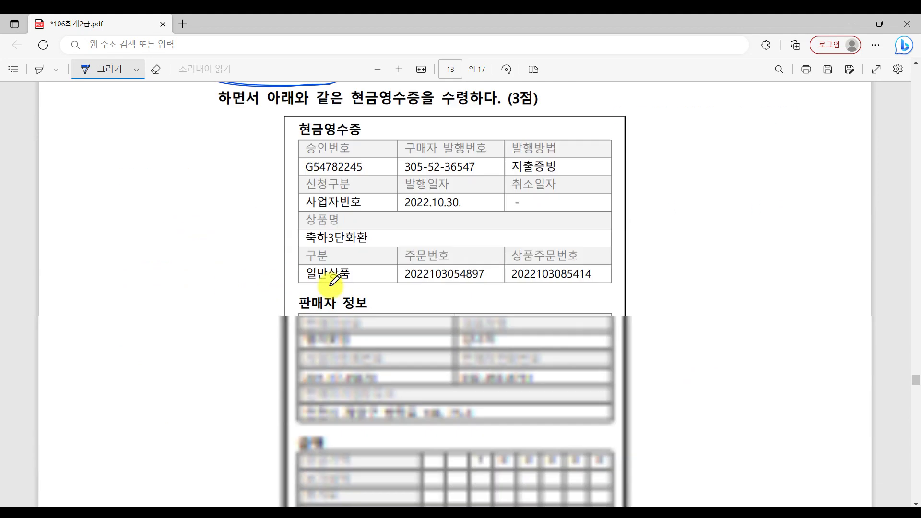
scroll(519, 331, "up", 2)
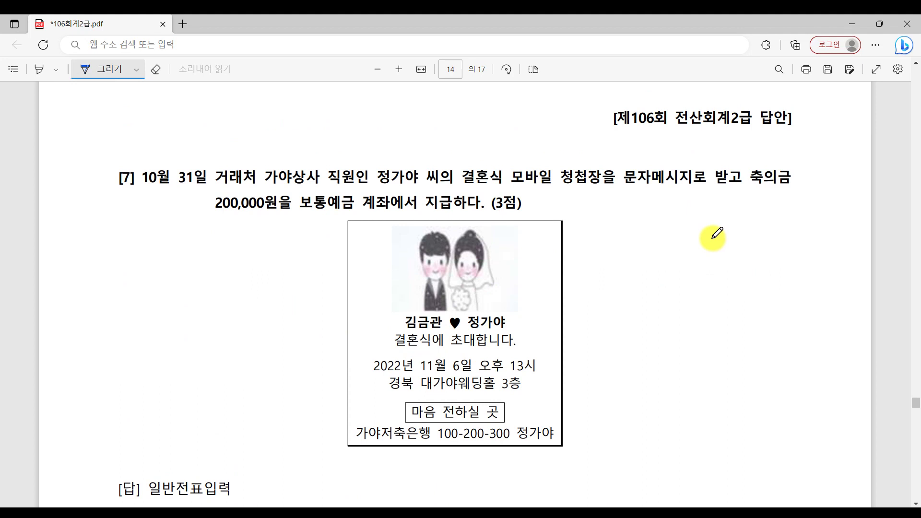
scroll(713, 239, "down", 3)
left_click_drag(190, 406, 355, 406)
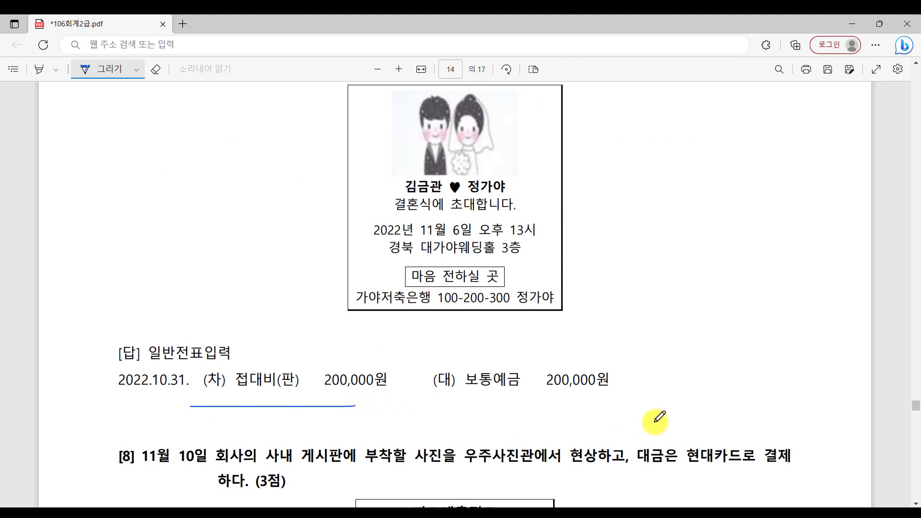
Switch to 일반전표입력 and set the October voucher's day to 31.
key("alt+Tab")
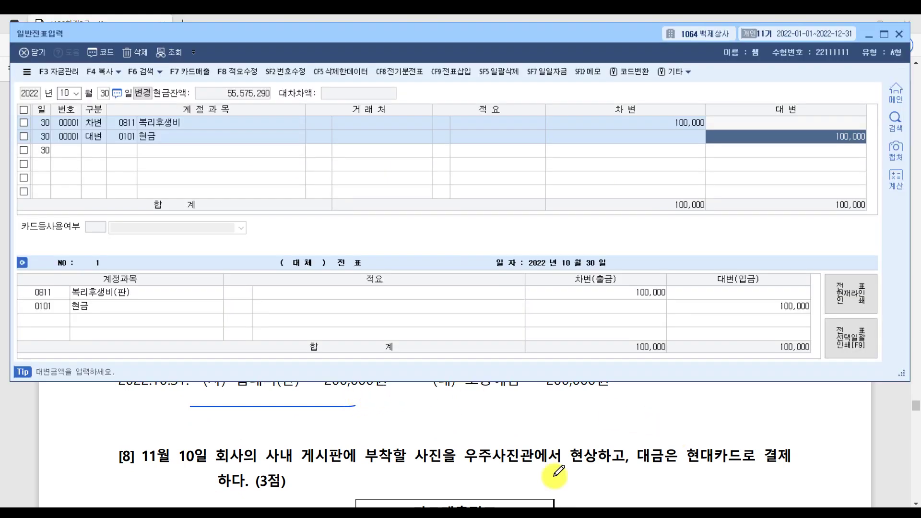
left_click(106, 91)
type("31")
key("Return")
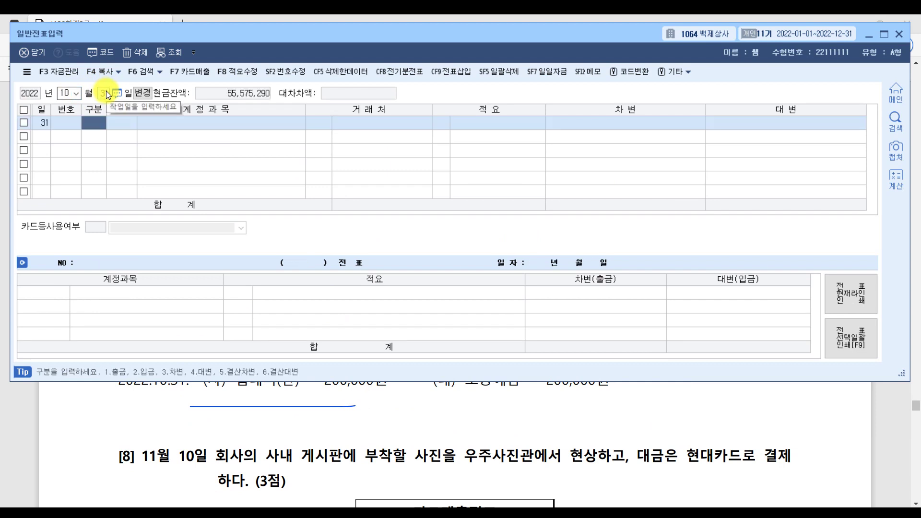
Add a debit line for the 판매관리비 account 접대비 (0813) with the amount 200,000.
type("3접대")
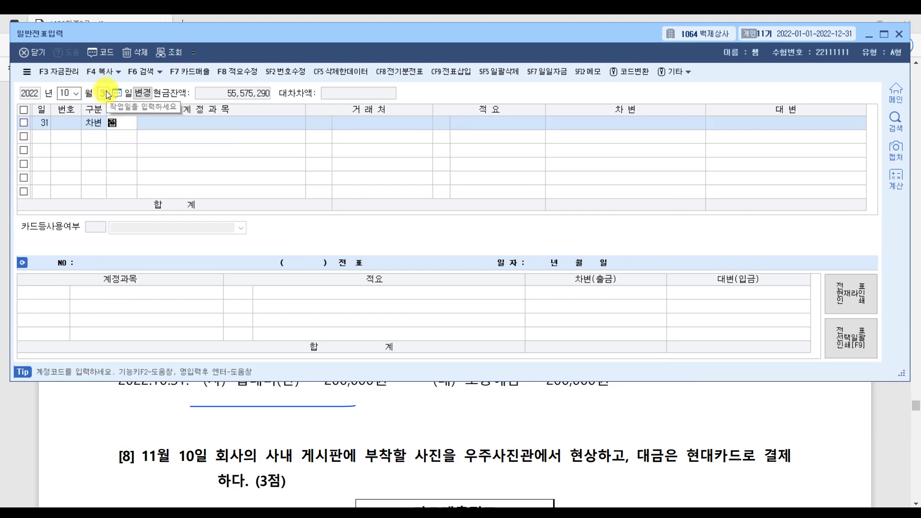
key("Return")
key("Down")
key("Down")
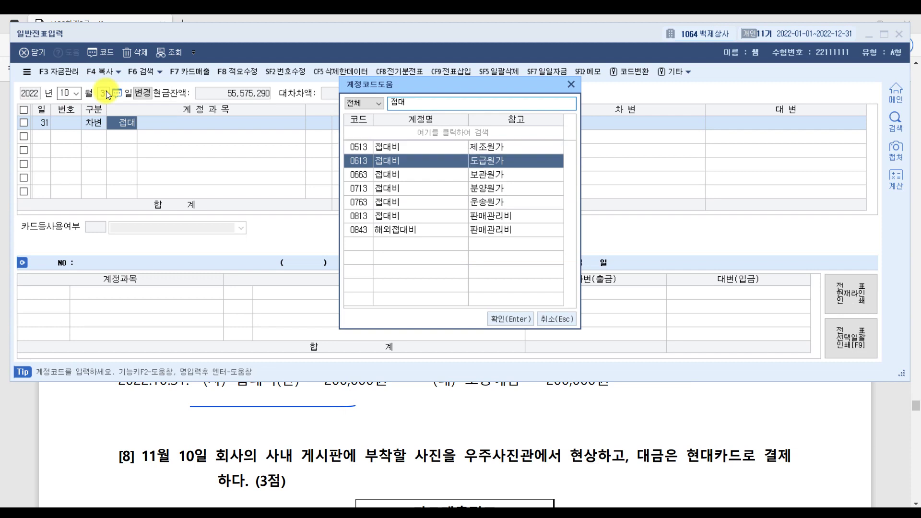
key("Down")
key("Down")
key("Return")
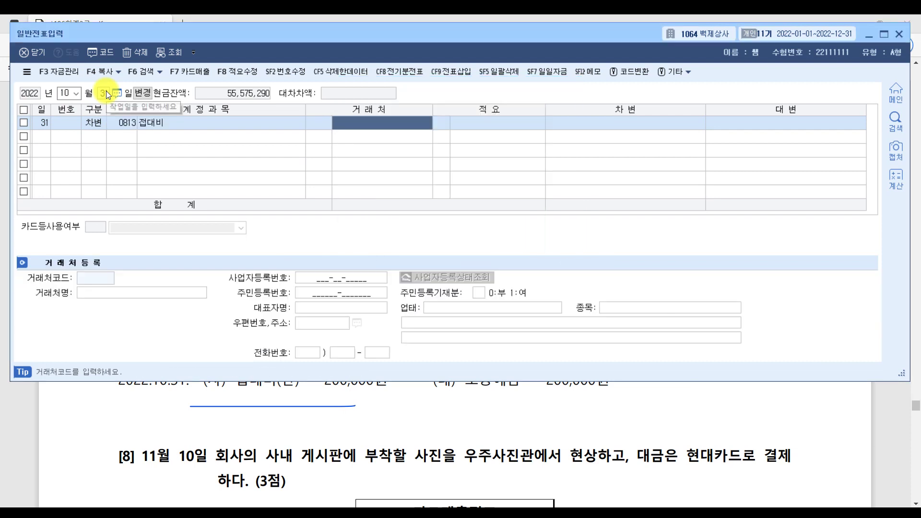
key("Return")
key("Return")
type("200000")
key("Return")
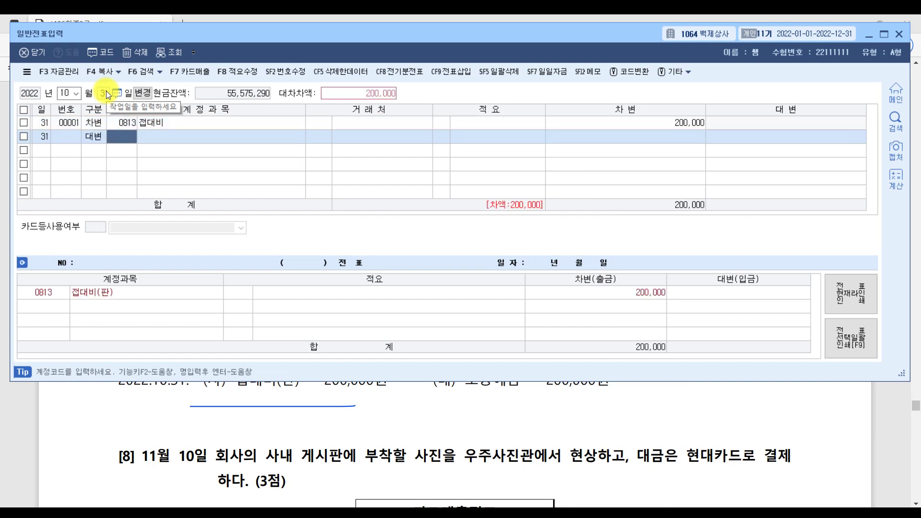
Add a credit line for 보통예금 (0103) with the amount 200,000 to the 10월 31일 voucher.
type("보통")
key("Return")
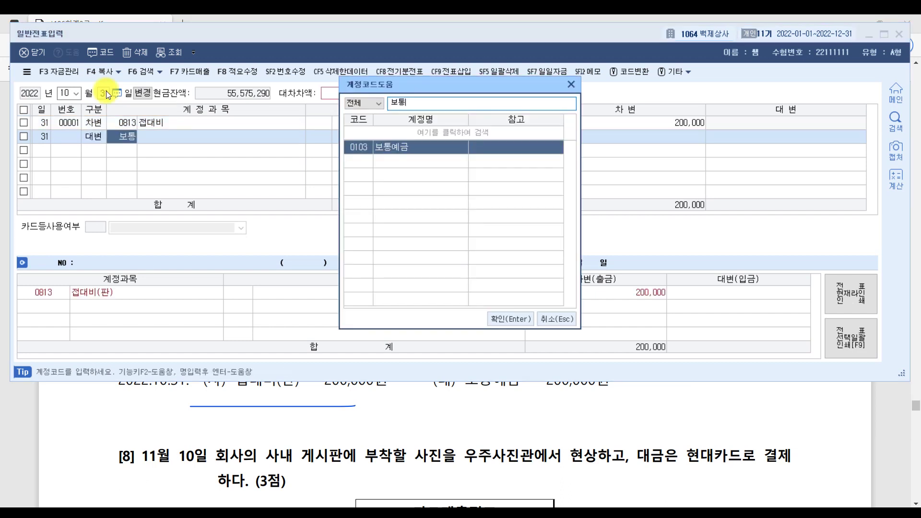
key("Return")
key("Return")
key("Return")
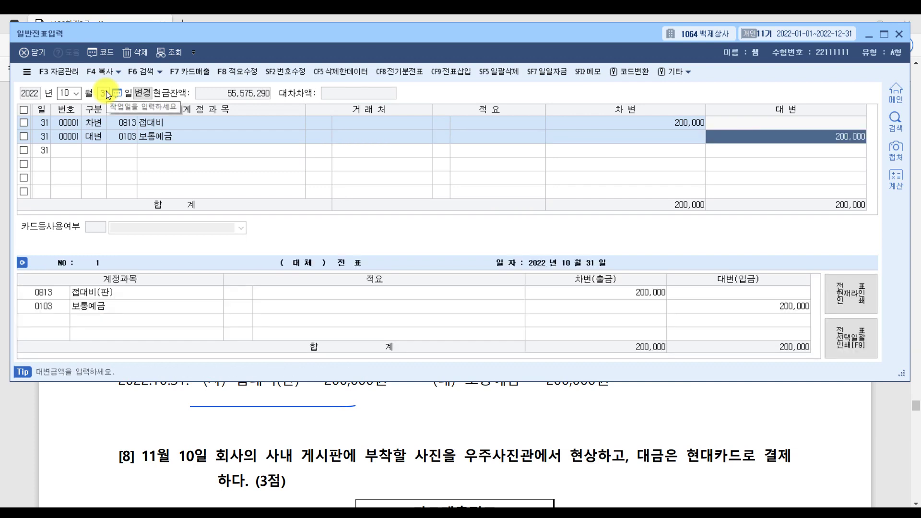
Return to the exam PDF and underline the amount 30,000원 on question [8]'s card sales slip.
left_click(887, 413)
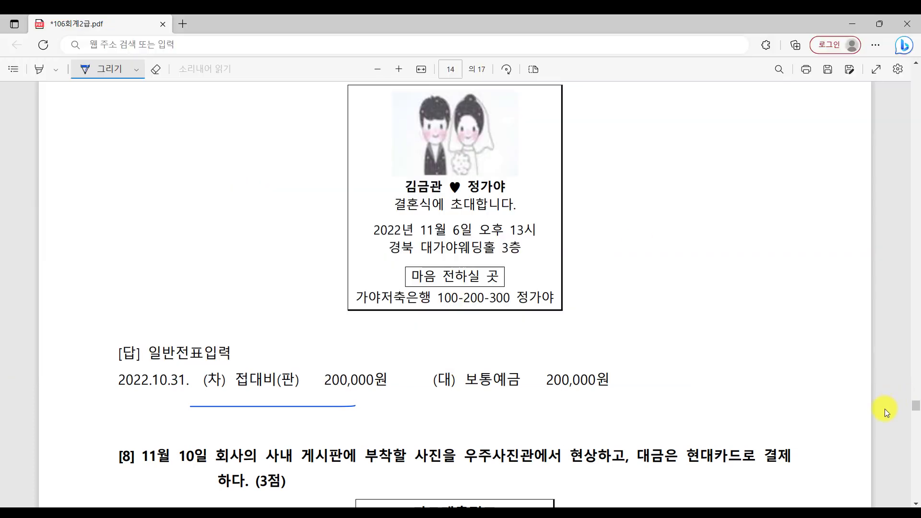
scroll(329, 376, "down", 3)
scroll(330, 381, "down", 2)
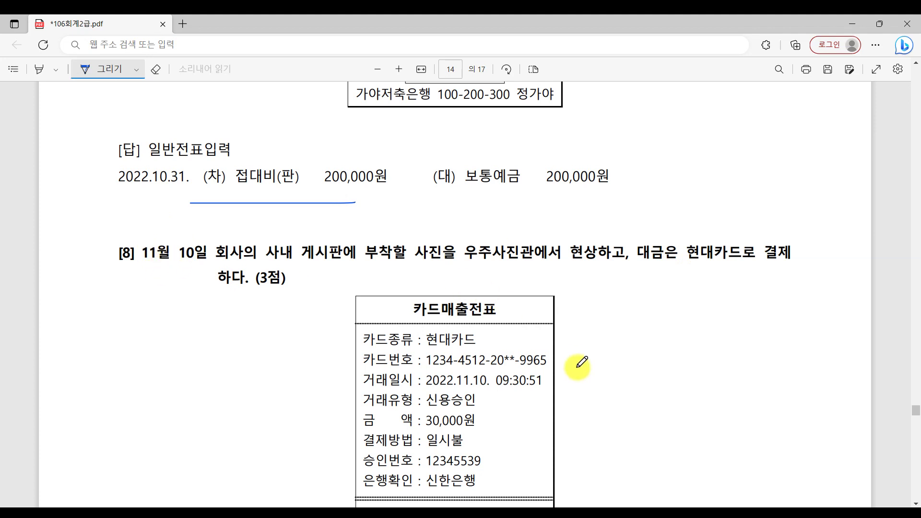
scroll(576, 360, "down", 1)
left_click_drag(413, 359, 515, 364)
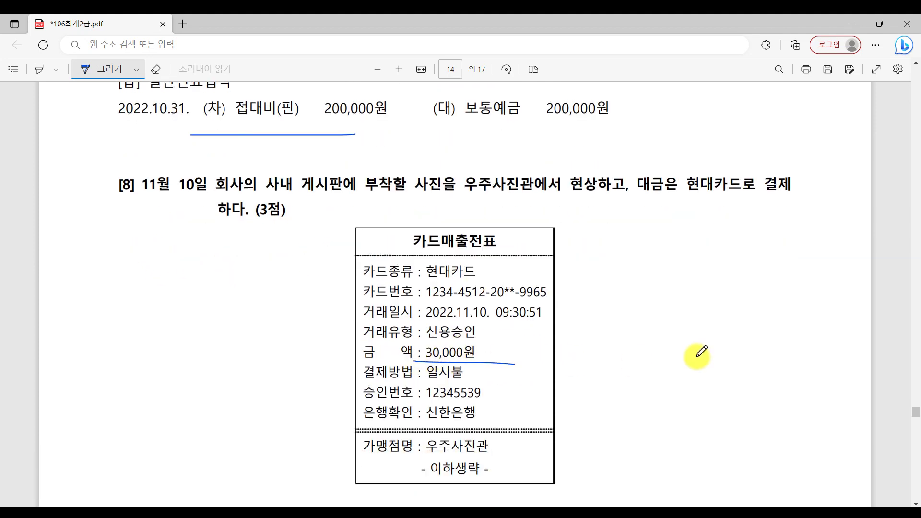
In question [8]'s answer, underline 도서인쇄비(판) and 현대카드, and draw a check mark over 미지급금.
scroll(697, 356, "down", 4)
scroll(697, 356, "up", 2)
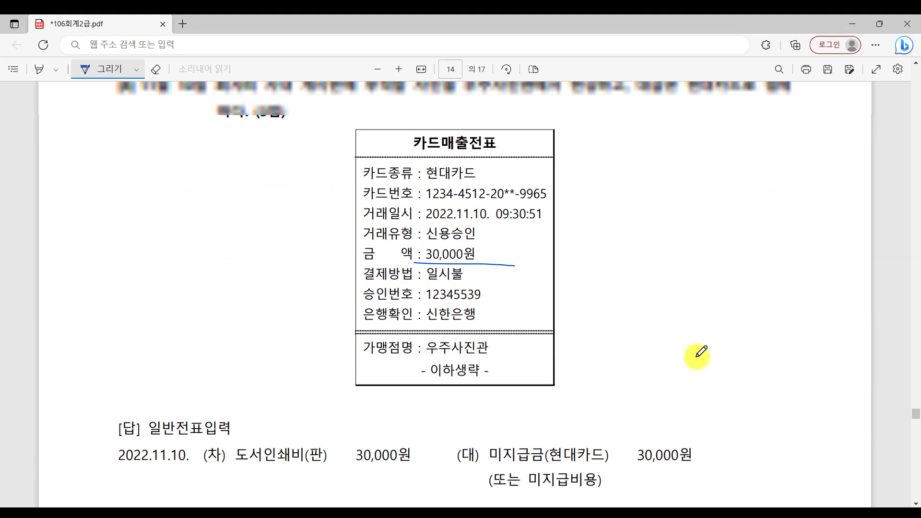
scroll(697, 357, "up", 2)
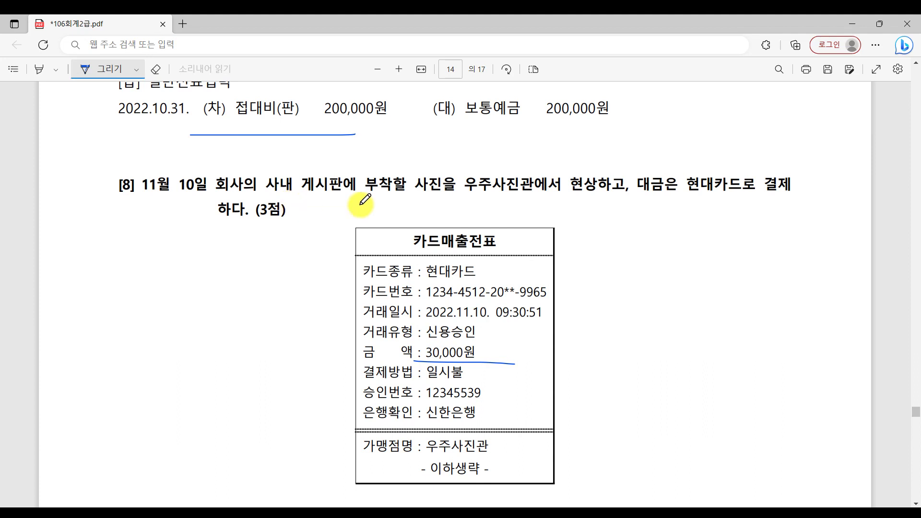
scroll(699, 285, "down", 3)
scroll(699, 285, "down", 1)
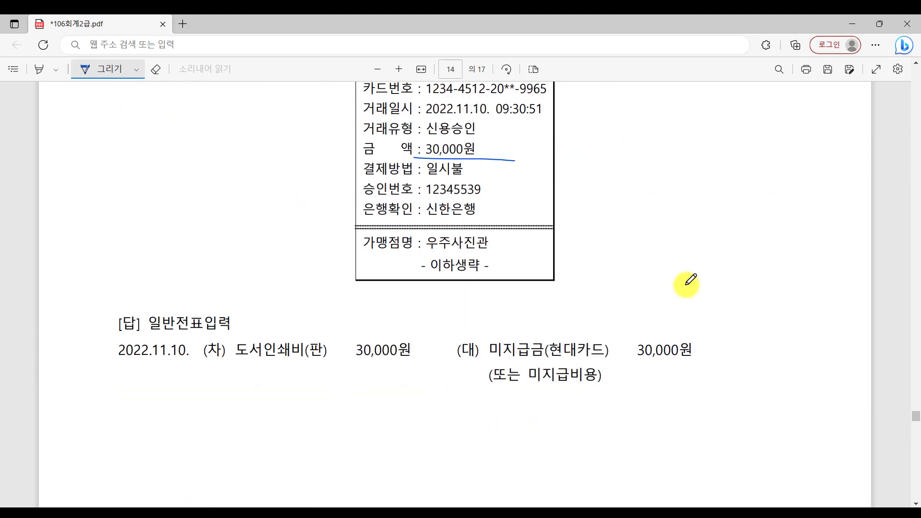
left_click_drag(235, 370, 343, 372)
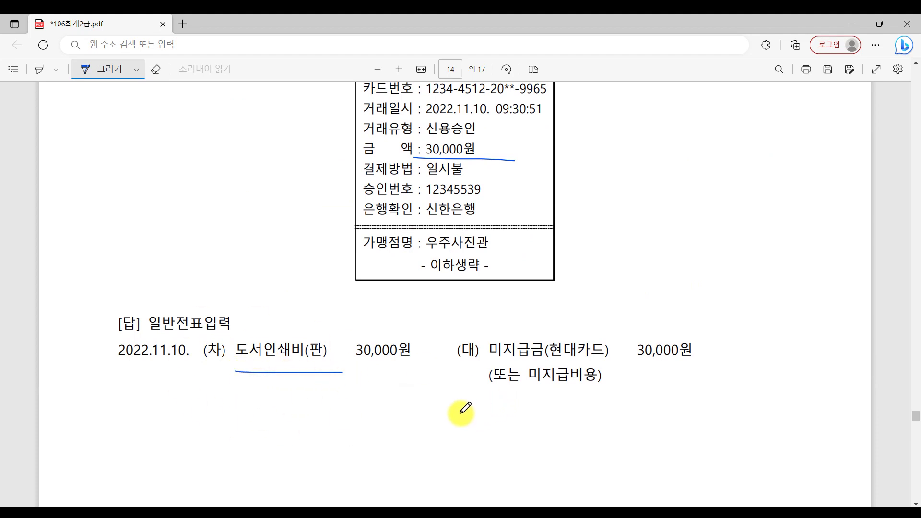
left_click_drag(512, 335, 549, 315)
left_click_drag(534, 363, 621, 364)
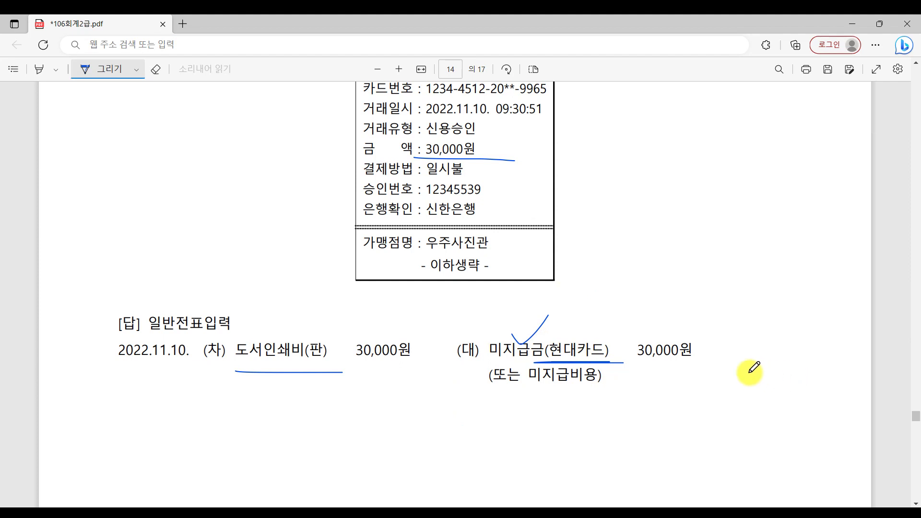
Switch to 일반전표입력 and set the voucher date to November 10 (11월 10일).
key("alt+Tab")
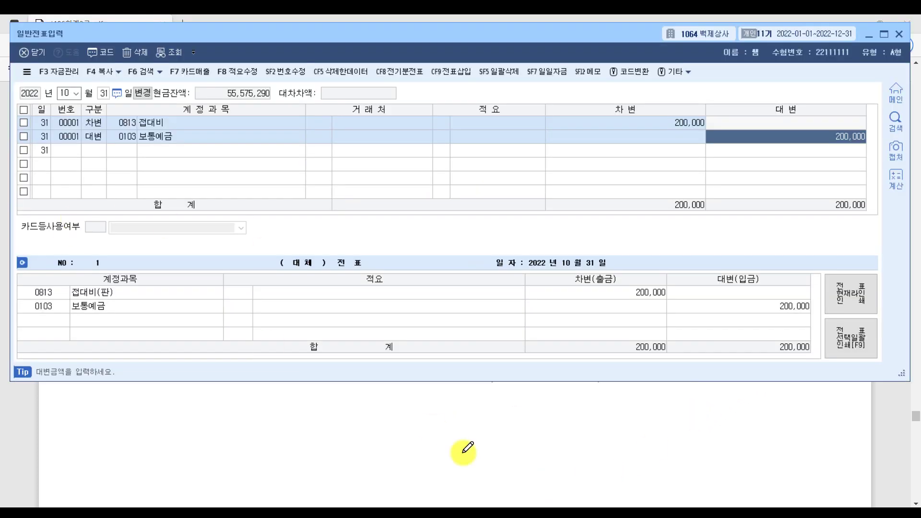
scroll(467, 480, "up", 3)
key("Escape")
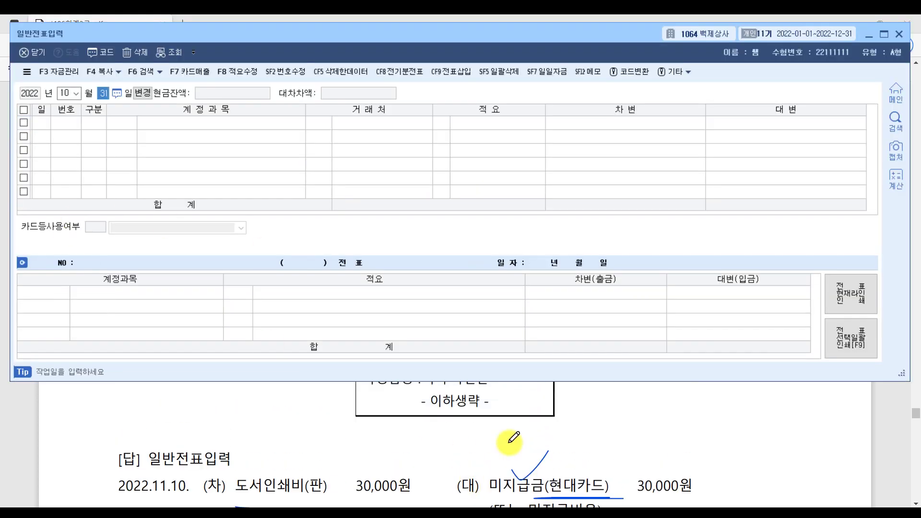
type("11")
key("Return")
type("10")
key("Return")
Start a debit line on the 11월 10일 voucher with the 판매관리비 account 도서인쇄비 (0826).
type("3")
key("Return")
type("도서")
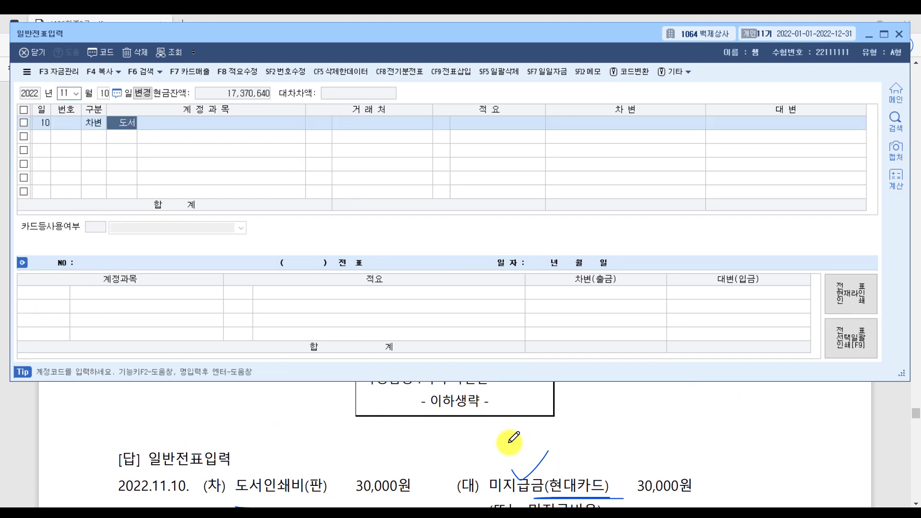
key("Return")
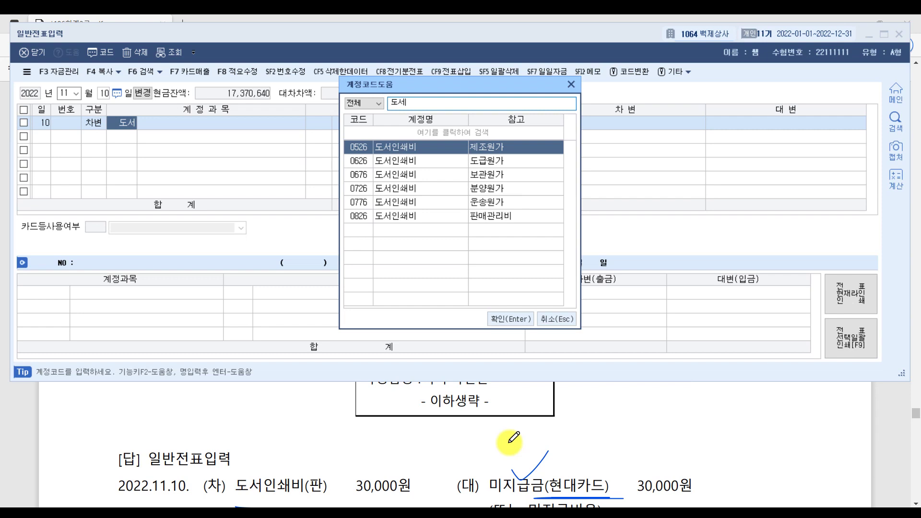
key("Down")
key("Down")
key("Down")
key("Down")
key("Down")
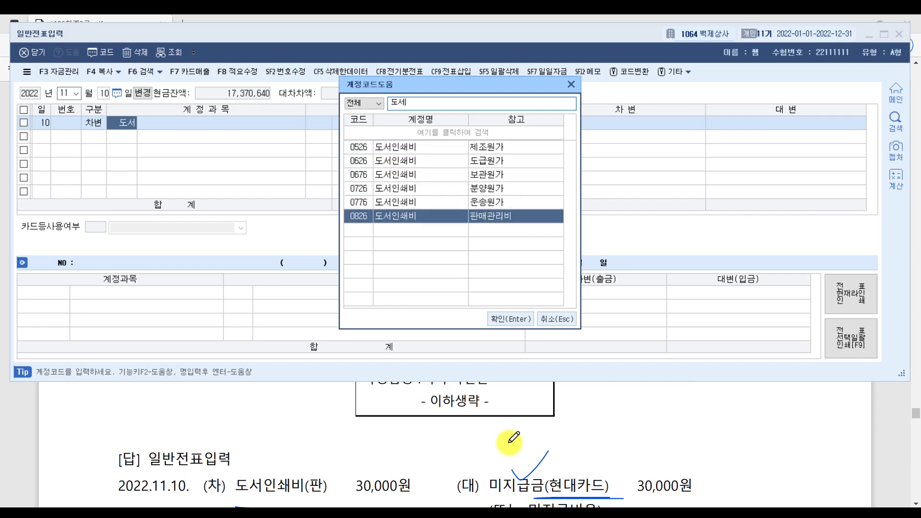
key("Return")
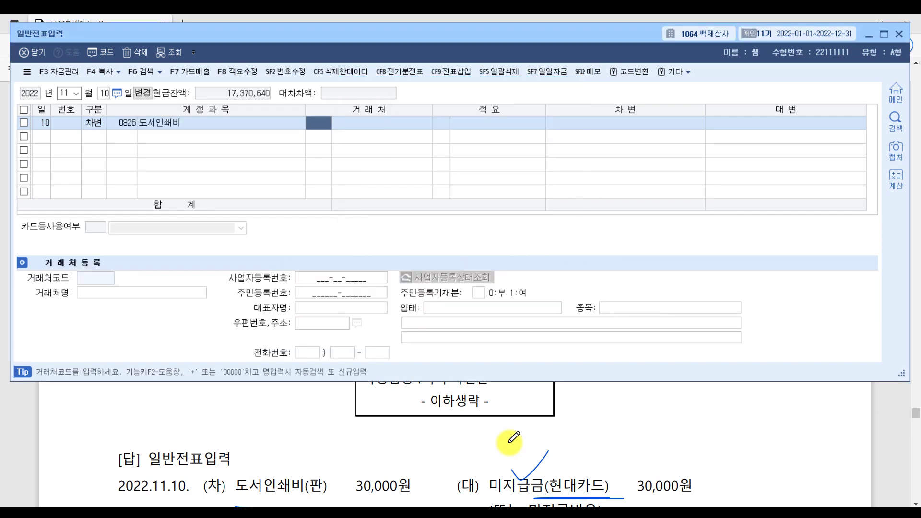
Leave the 도서인쇄비 line's vendor and description blank and enter the debit amount 30,000.
key("Return")
key("Return")
key("Return")
key("Return")
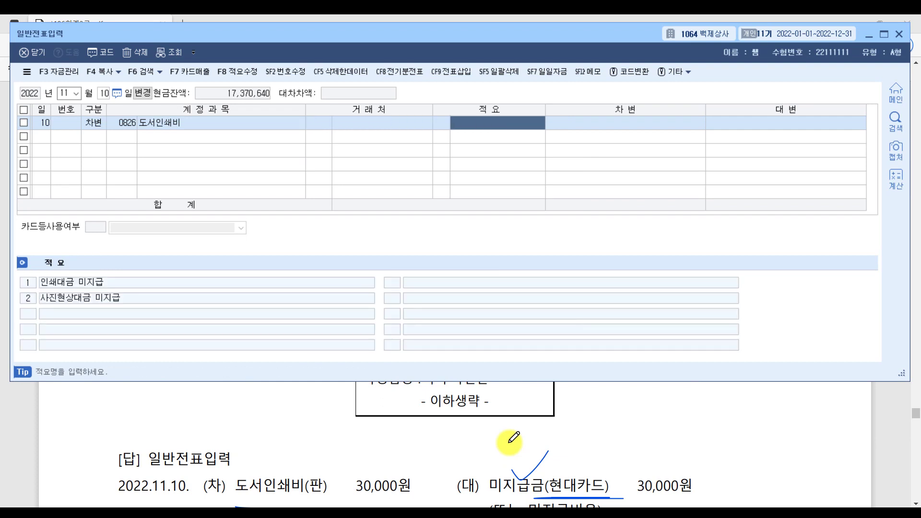
type("300000")
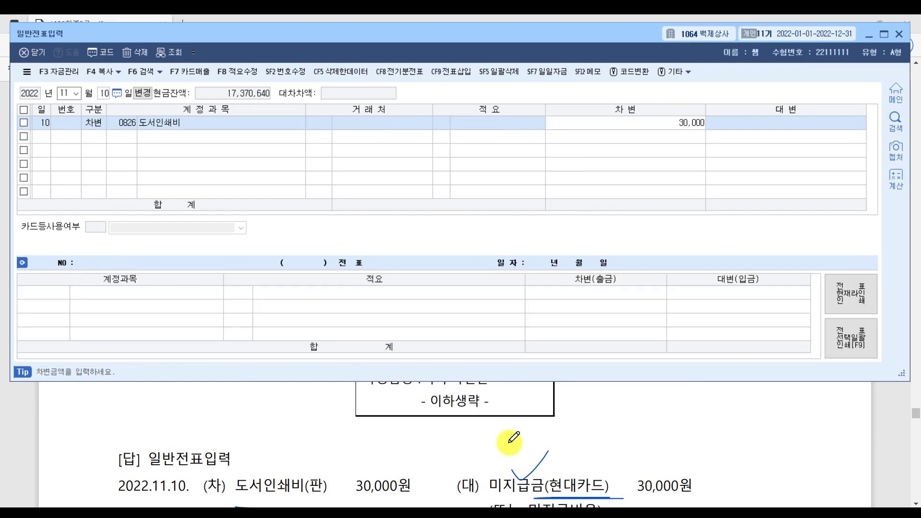
key("Return")
Add a credit line for 미지급금 (0253) with the vendor 현대카드 and the amount 30,000.
type("4")
key("Return")
type("미지")
key("Return")
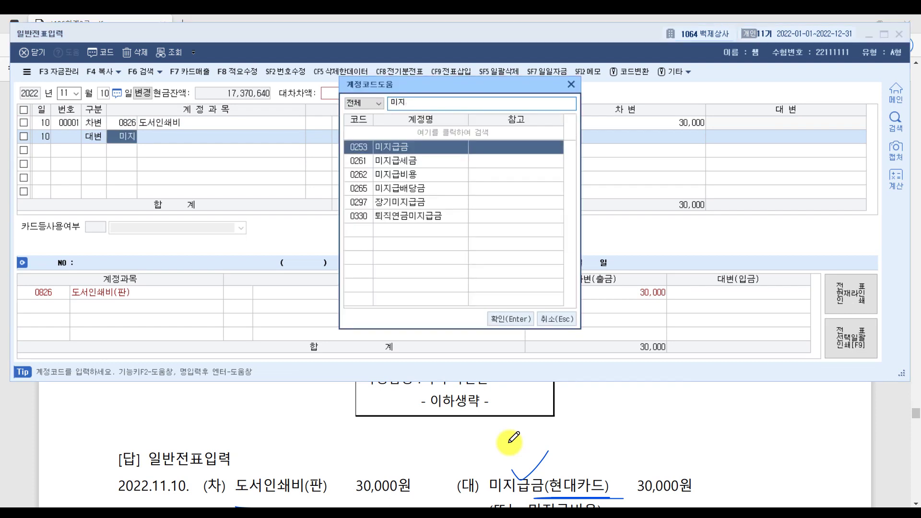
key("Return")
type("현대")
key("Return")
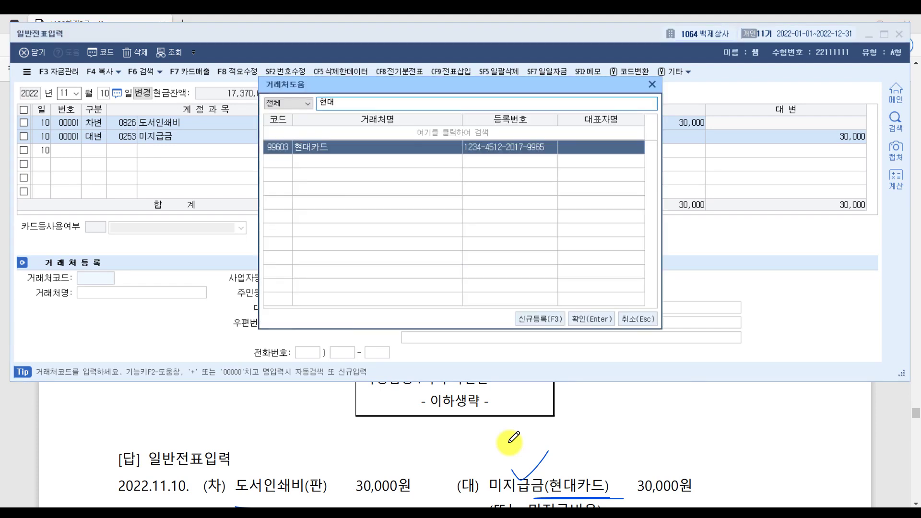
key("Return")
key("Return")
key("Return")
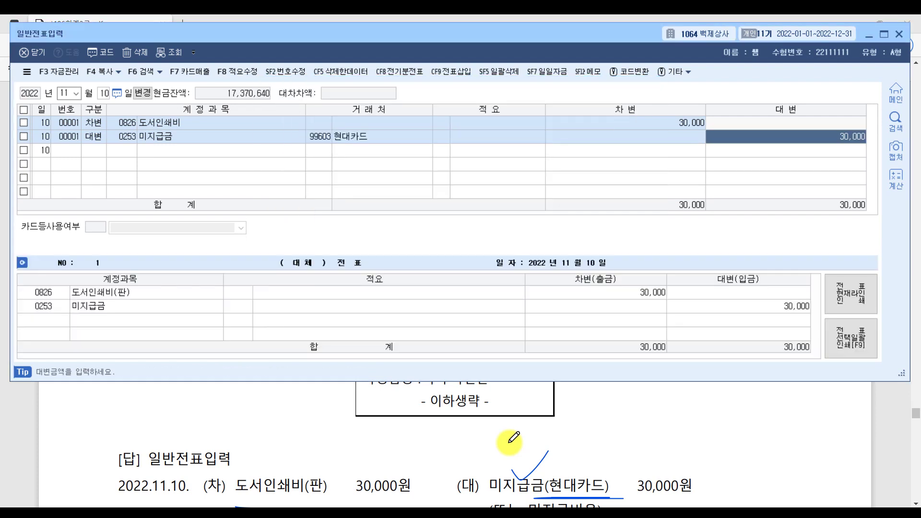
key("Up")
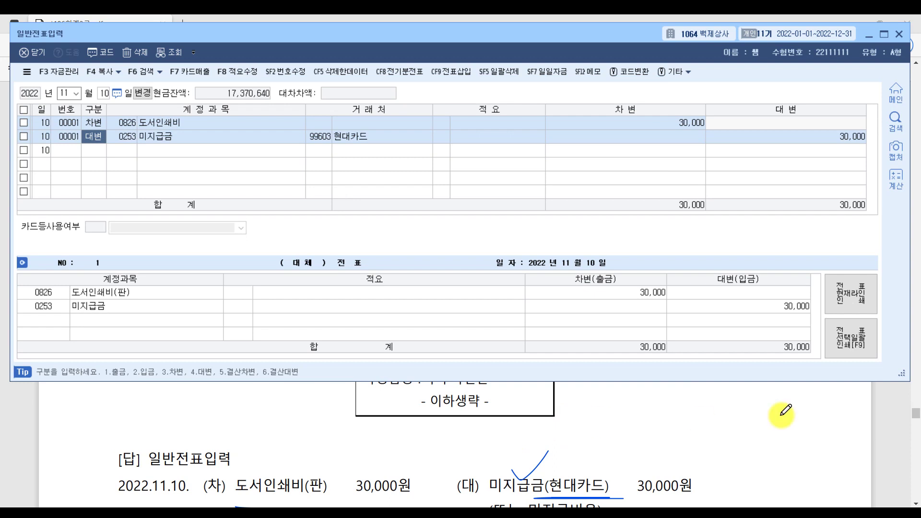
Return to the PDF, draw a curved underline below 미지급비용, and circle and check 미지급금(현대카드) in question [8]'s answer.
left_click(893, 413)
scroll(894, 414, "down", 3)
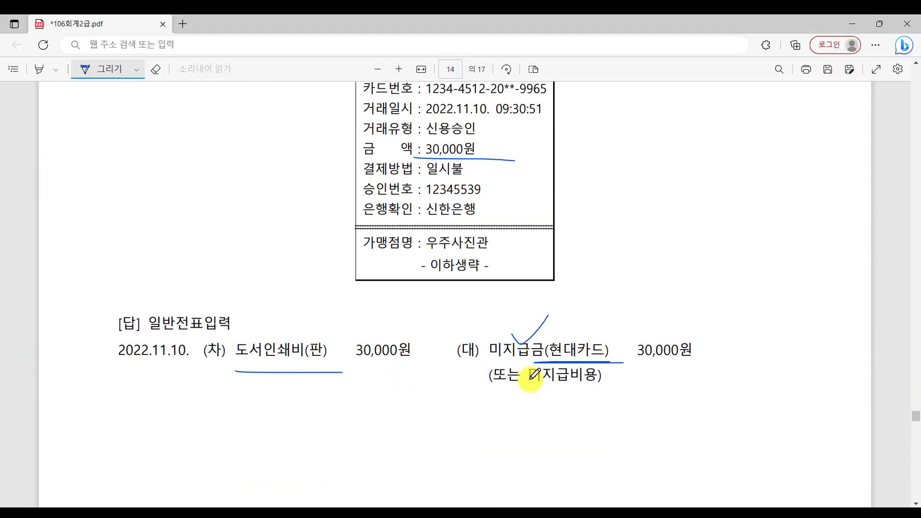
left_click_drag(529, 392, 626, 397)
mouse_move(561, 357)
left_mouse_down()
mouse_move(461, 358)
mouse_move(546, 365)
left_mouse_up()
left_click_drag(593, 307, 664, 300)
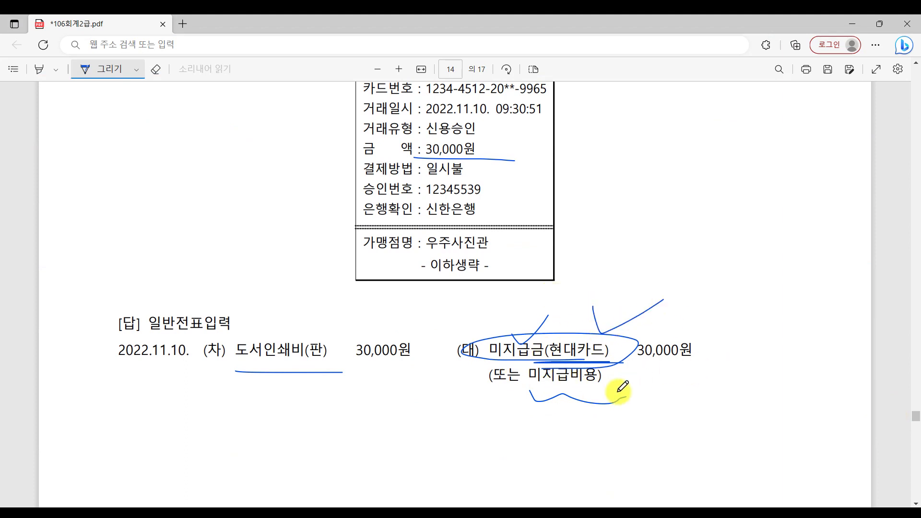
Underline 조선상사 and 외상매입금 in question [1] of 문제5.
scroll(561, 384, "down", 10)
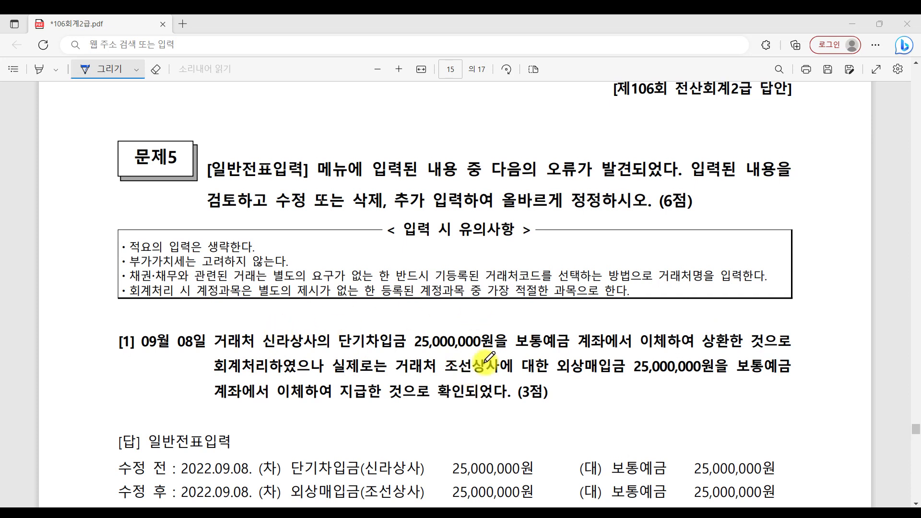
left_click_drag(439, 377, 609, 375)
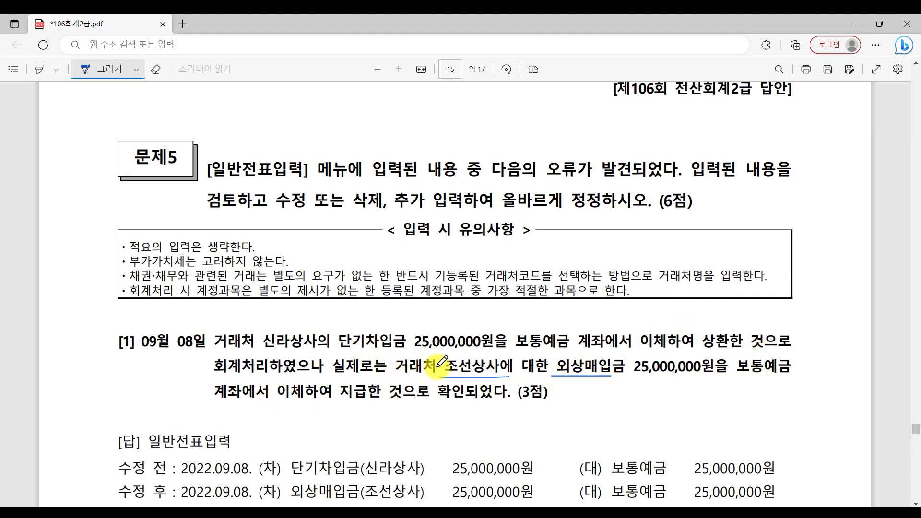
Switch to 일반전표입력, load the September 8 (9월 8일) voucher and select its 보통예금 credit line.
key("alt+Tab")
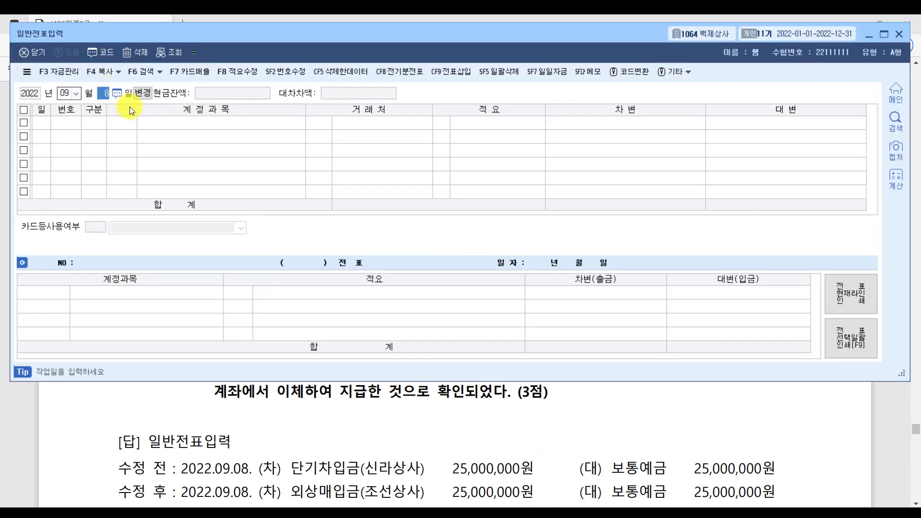
key("Return")
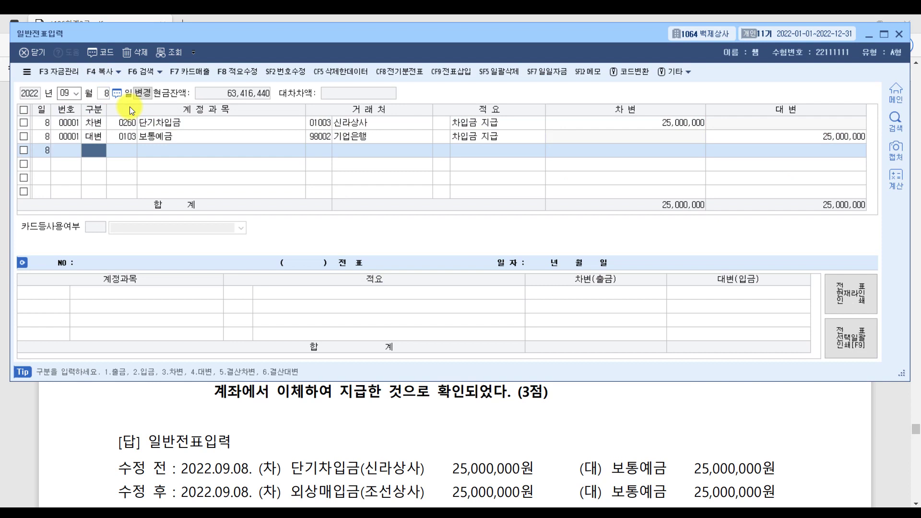
scroll(367, 446, "up", 2)
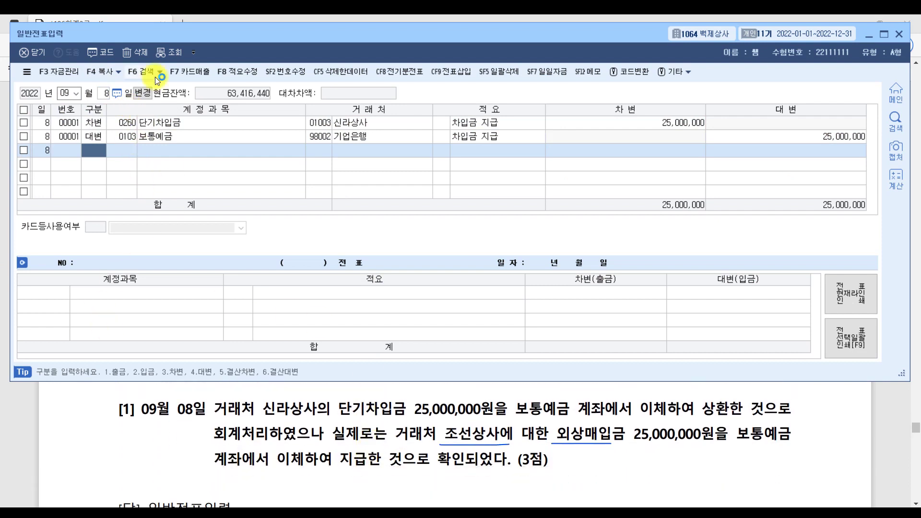
left_click(93, 136)
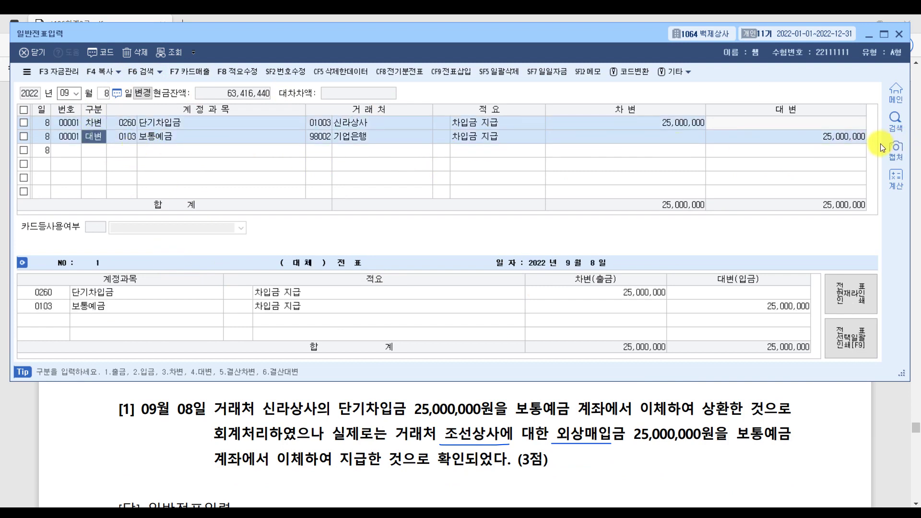
Change the debit line's account on the 9월 8일 voucher to 외상매입금 (0251).
left_click(131, 123)
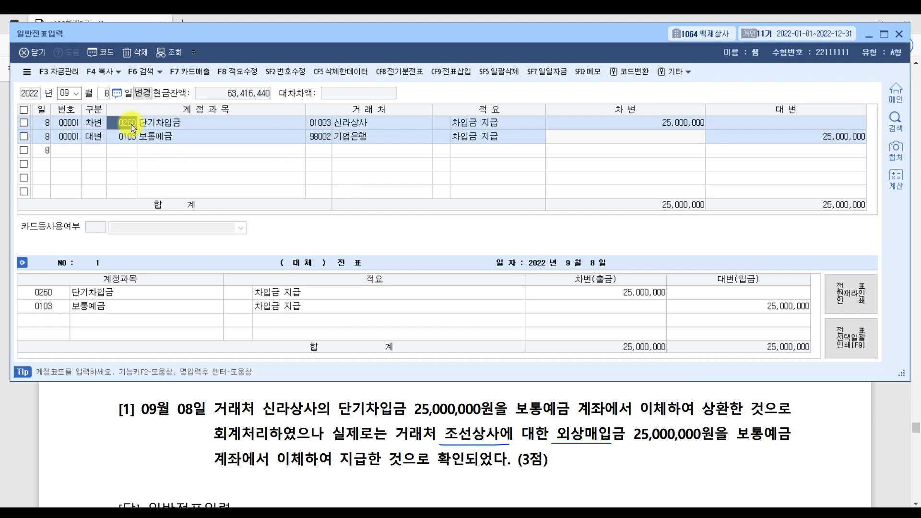
type("외상")
key("Return")
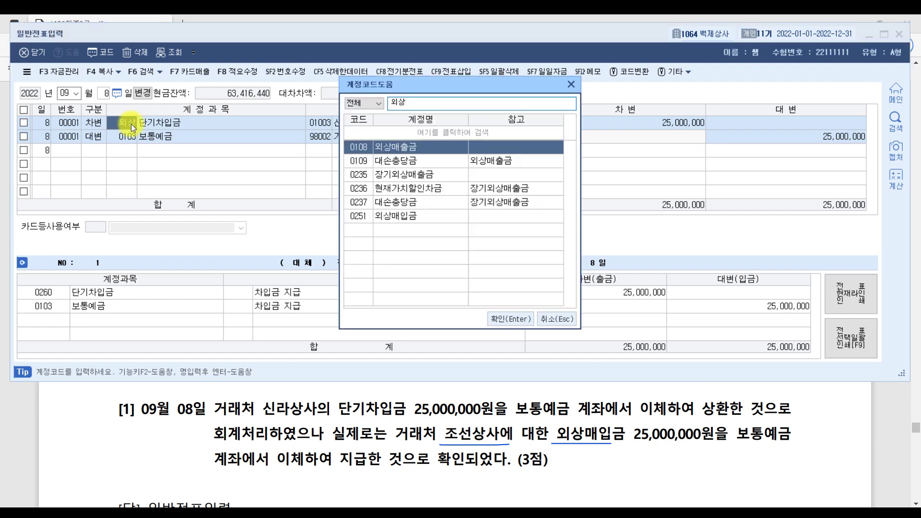
left_click(390, 216)
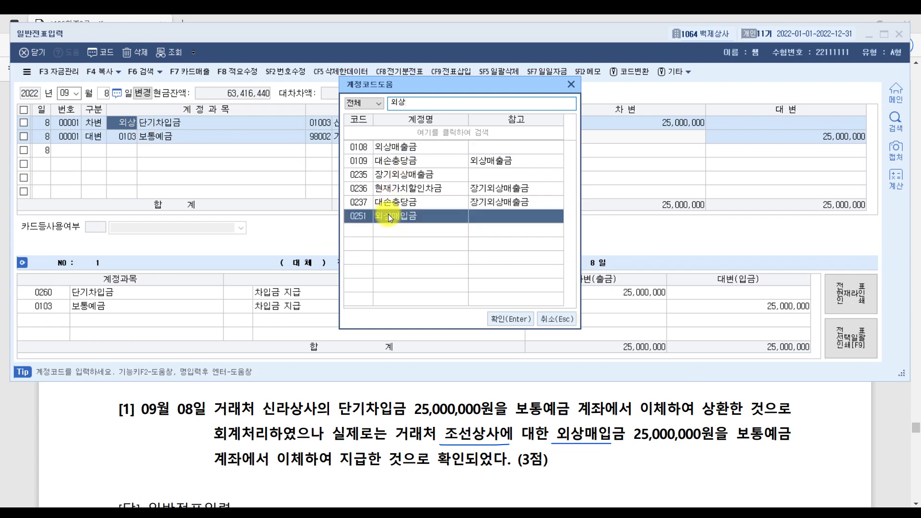
key("Return")
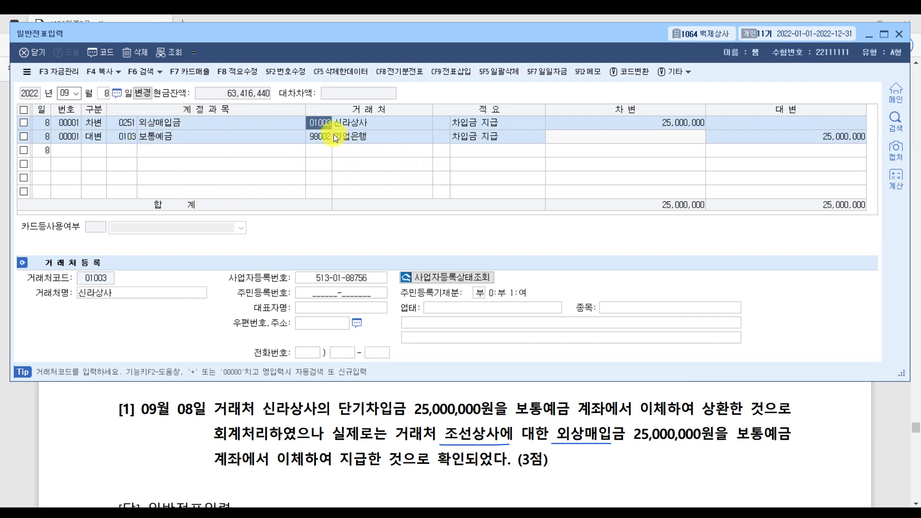
Change the vendor of the 외상매입금 debit line to 조선상사.
type("조선")
key("Return")
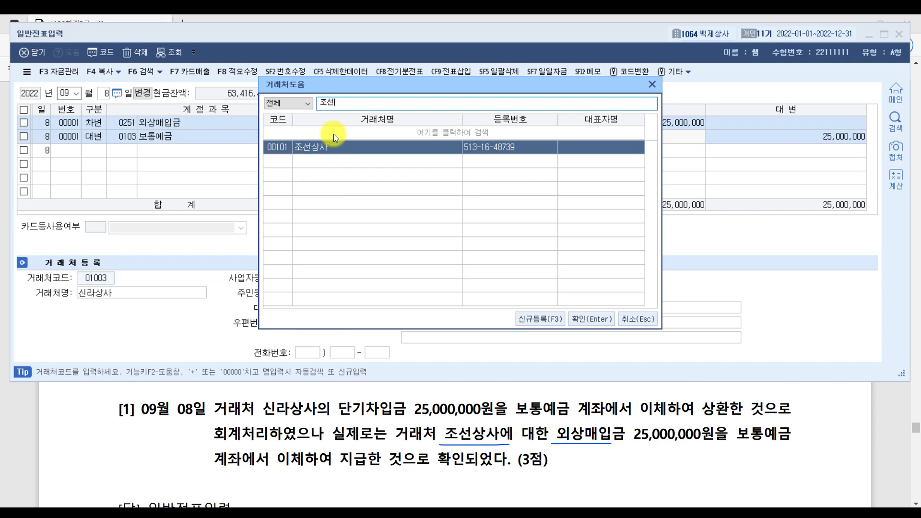
key("Return")
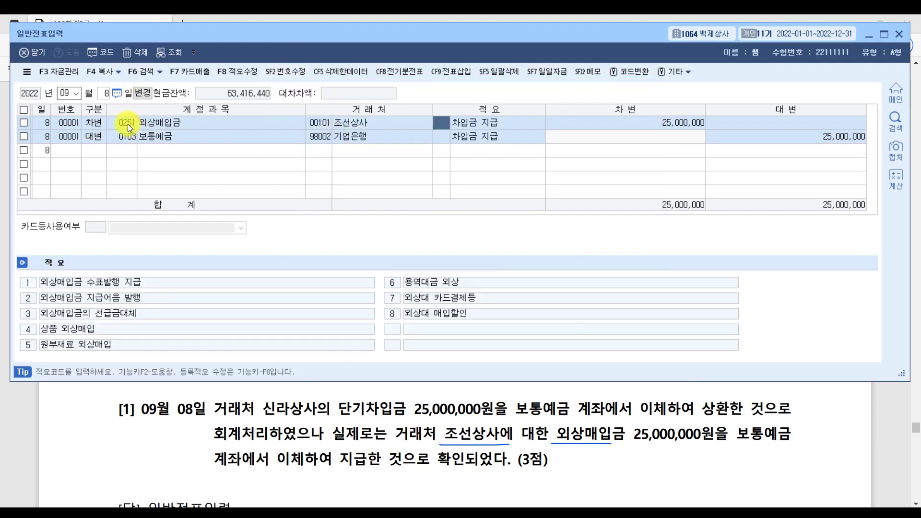
left_click(127, 124)
left_click(315, 126)
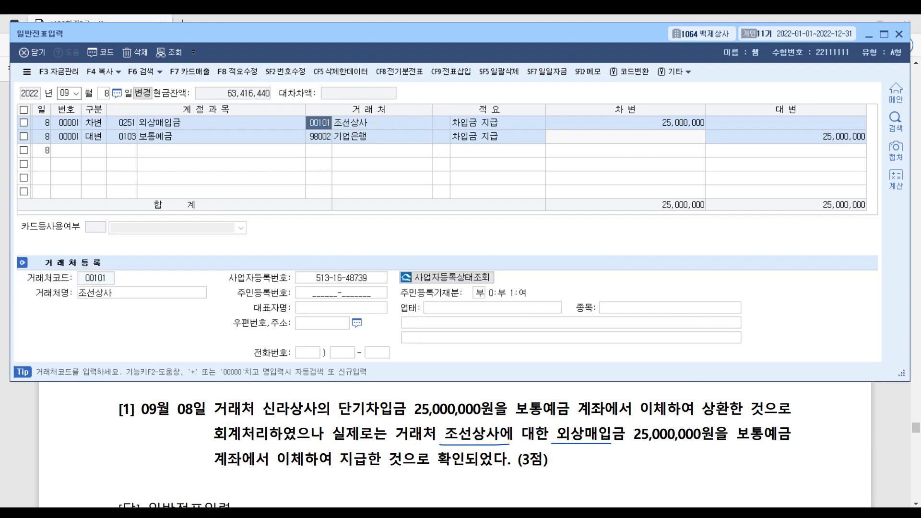
In the PDF's 문제5 question [2], underline 매출거래처 직원의 축의금이 아니라 and handwrite 접대비 above it.
left_click(886, 441)
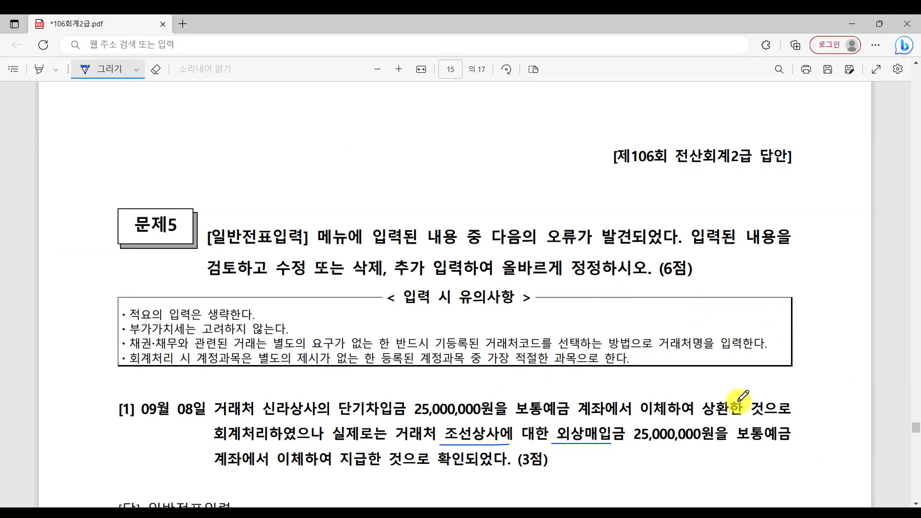
scroll(742, 398, "down", 3)
scroll(741, 399, "down", 6)
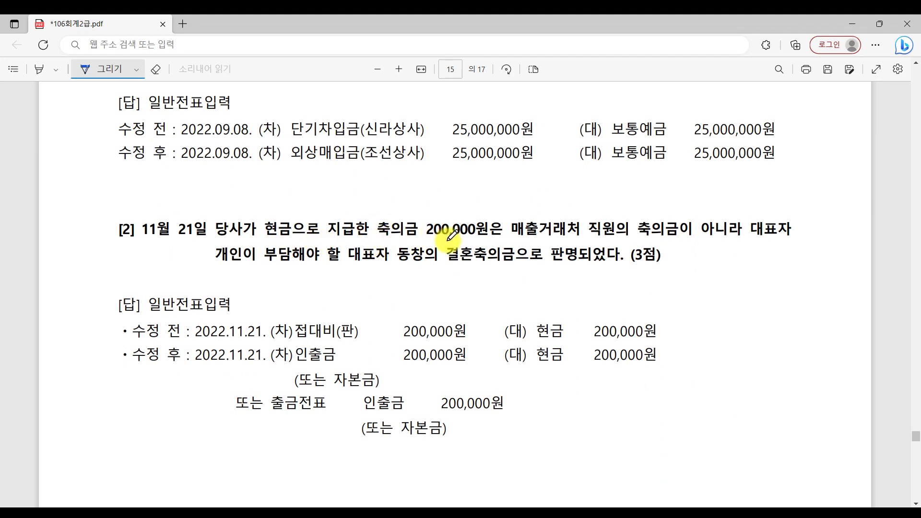
left_click_drag(510, 235, 744, 232)
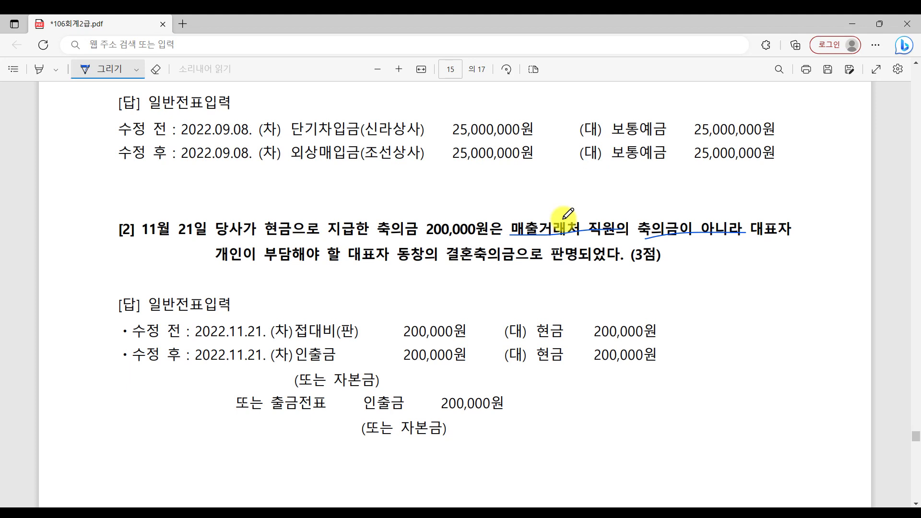
mouse_move(537, 207)
left_mouse_down()
mouse_move(573, 208)
mouse_move(613, 190)
mouse_move(623, 217)
left_mouse_up()
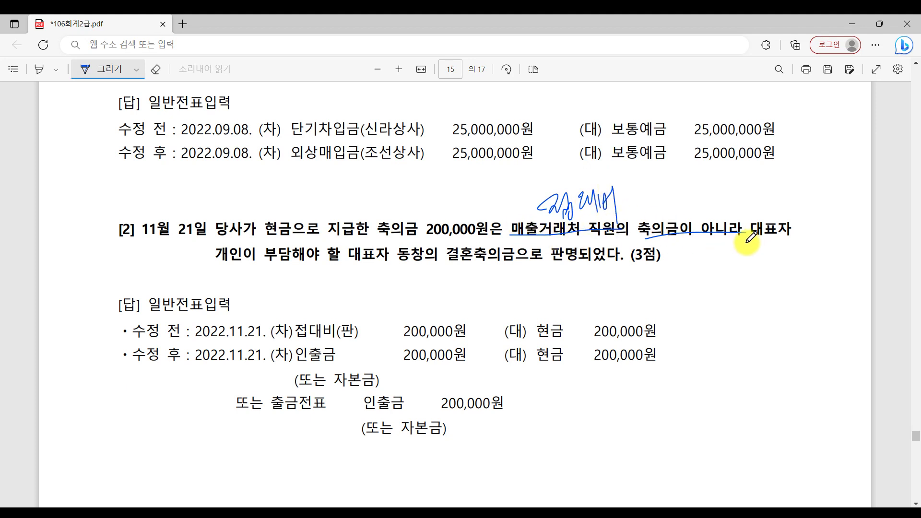
Circle 대표자, underline 개인이 부담해야 and 결혼축의금으로 판명되었다, and handwrite 인출금 beneath question [2].
mouse_move(751, 239)
left_mouse_down()
mouse_move(808, 212)
mouse_move(774, 251)
left_mouse_up()
left_click_drag(208, 269, 330, 269)
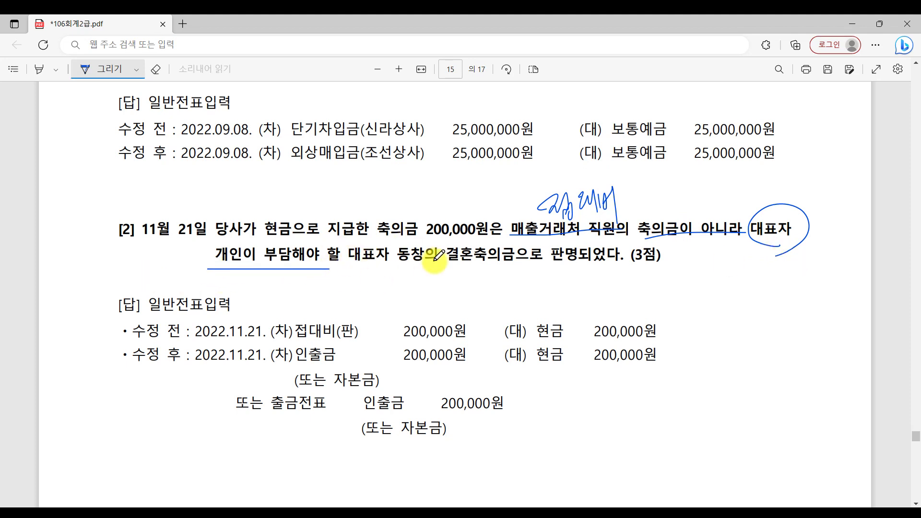
left_click_drag(446, 264, 664, 264)
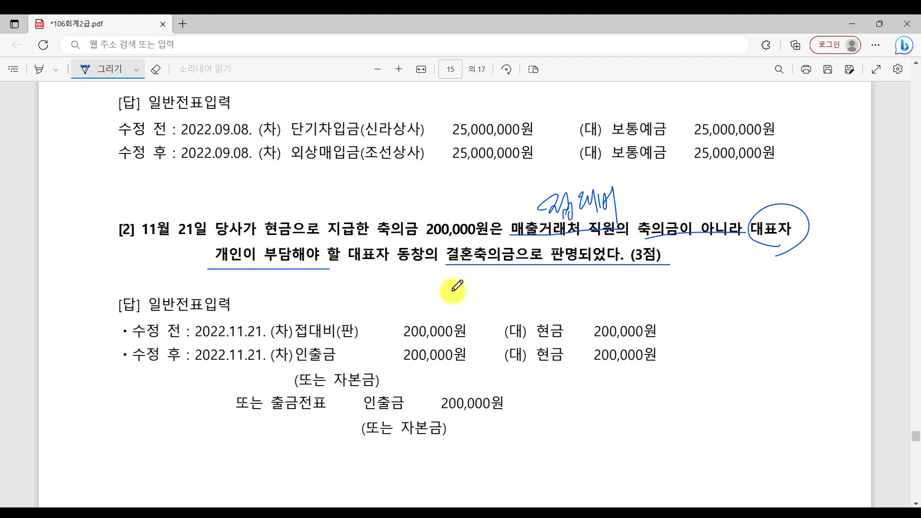
mouse_move(476, 271)
left_mouse_down()
mouse_move(478, 294)
mouse_move(482, 283)
mouse_move(538, 282)
left_mouse_up()
left_click(540, 282)
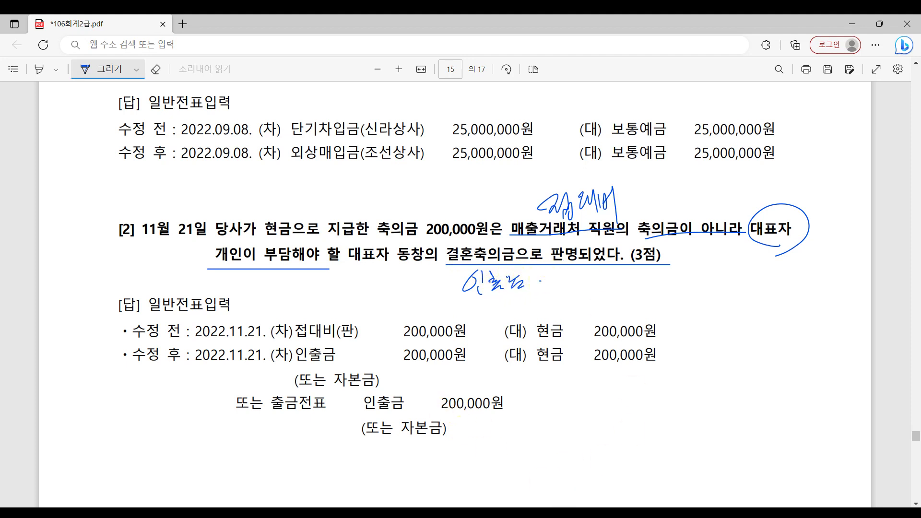
Switch to 일반전표입력, load the November 21 (11월 21일) voucher and select its 현금 credit amount.
key("alt+Tab")
left_click(68, 93)
type("11")
key("Return")
type("21")
key("Return")
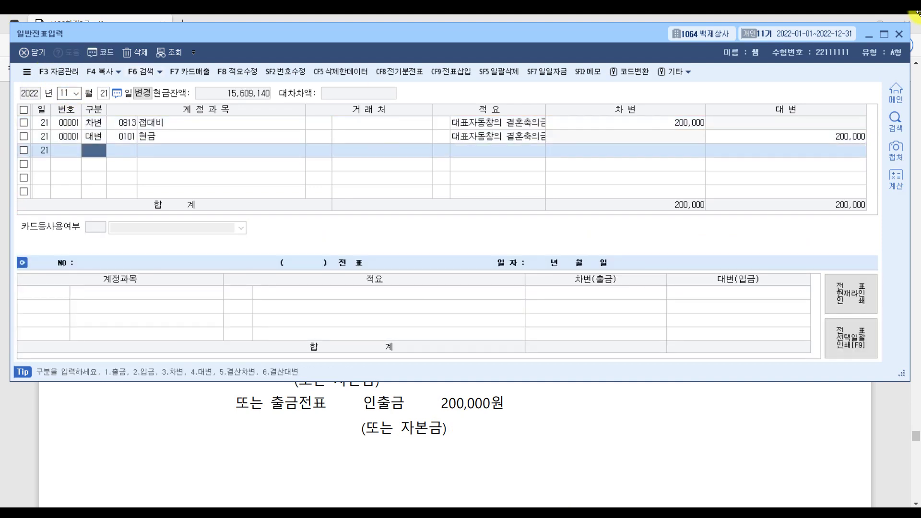
left_click(766, 136)
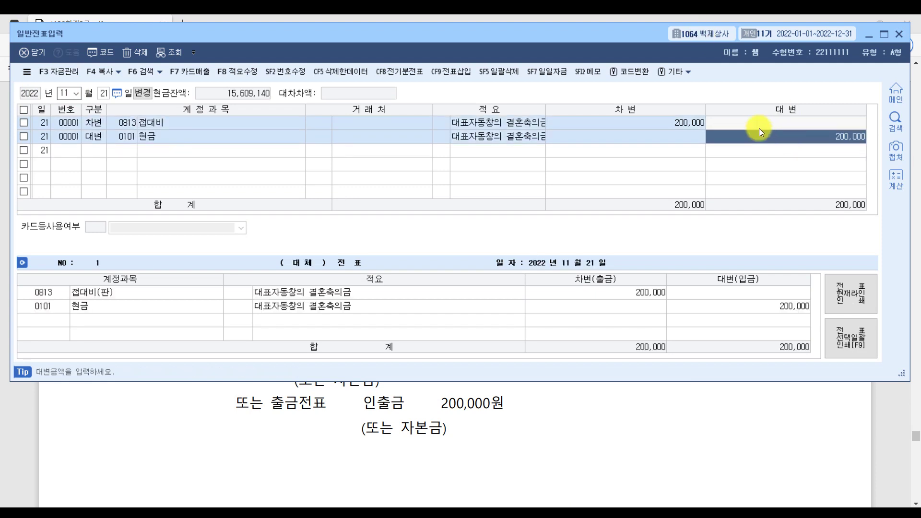
Change the debit line's account on the 11월 21일 voucher to 인출금 (0338).
left_click(135, 123)
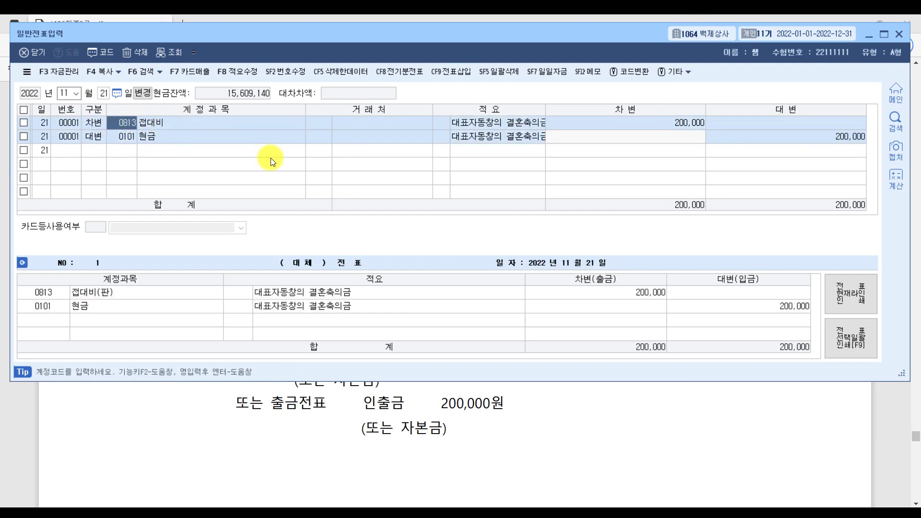
type("ㅇ")
type("출")
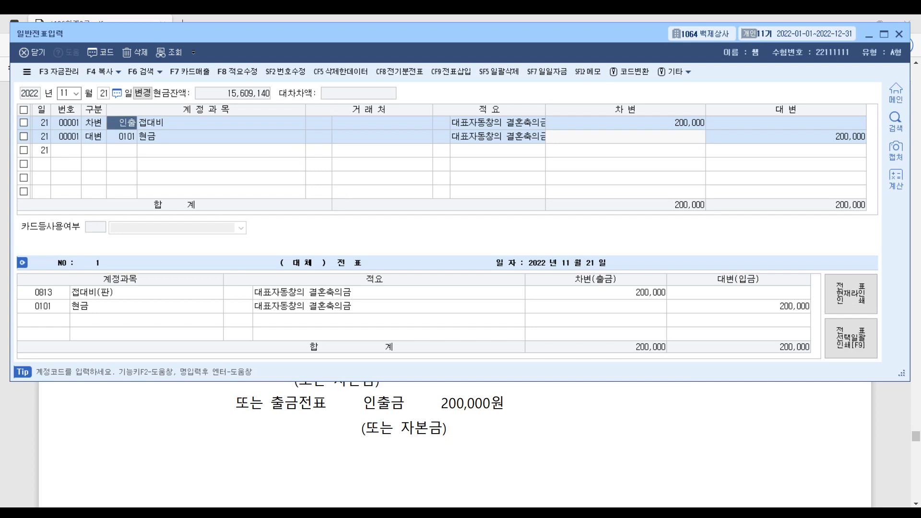
key("Return")
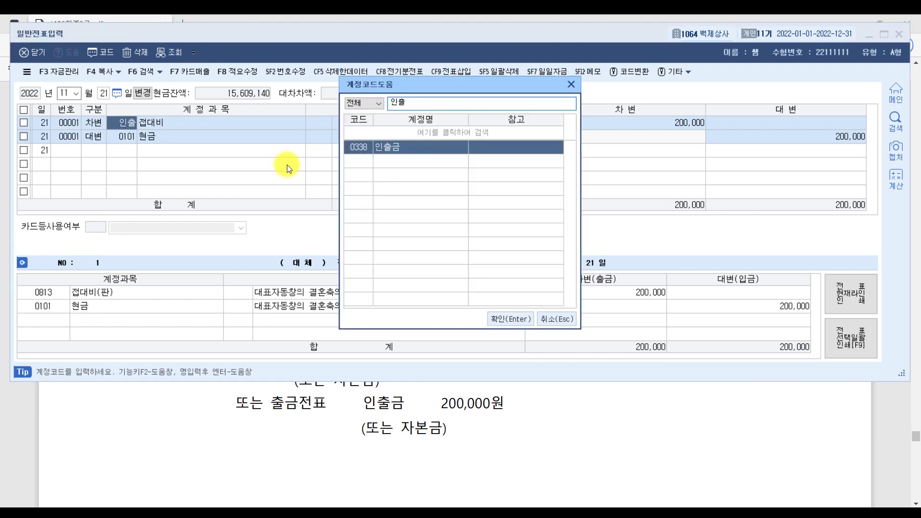
key("Return")
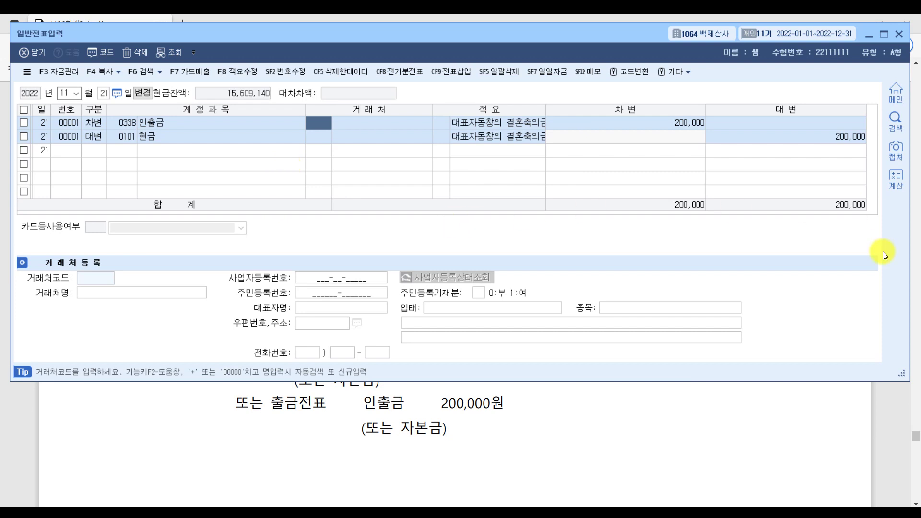
left_click(667, 121)
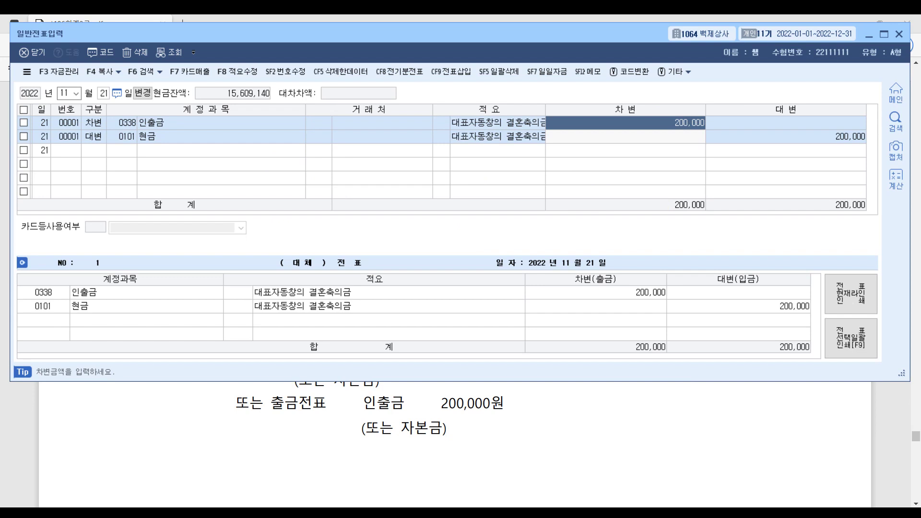
Back in the PDF, underline 인출금 and 200,000원 in question [2]'s corrected entry, then add a circled handwritten note and a check mark.
left_click(886, 417)
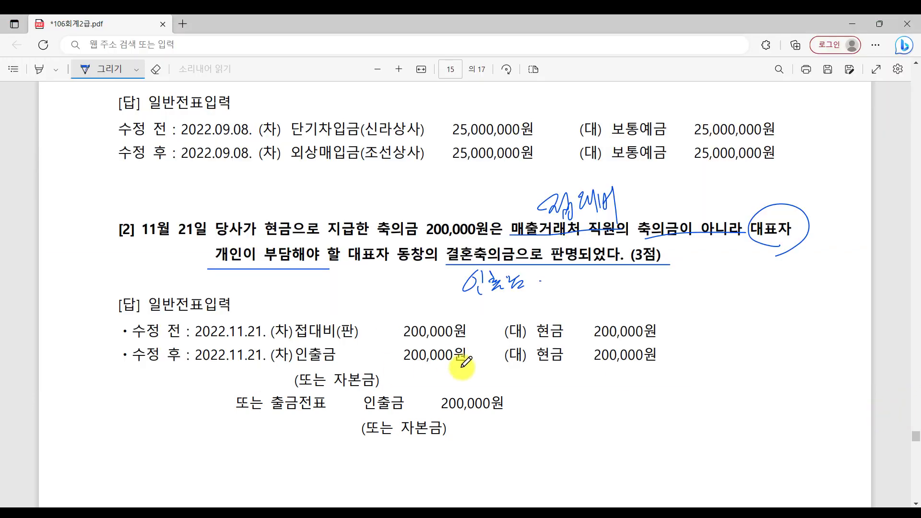
left_click_drag(278, 365, 480, 370)
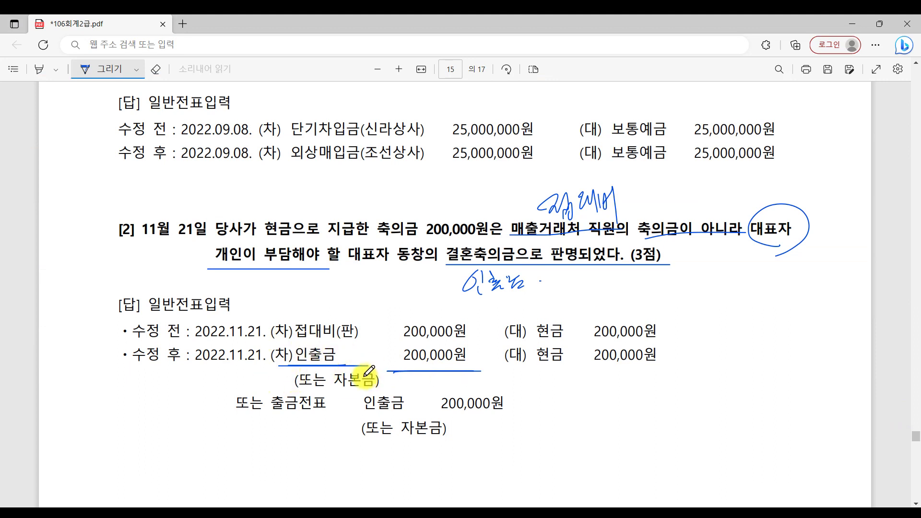
mouse_move(405, 361)
left_mouse_down()
mouse_move(574, 408)
mouse_move(575, 421)
mouse_move(648, 434)
left_mouse_up()
left_click_drag(502, 447, 502, 480)
mouse_move(302, 441)
left_mouse_down()
mouse_move(336, 451)
mouse_move(376, 436)
mouse_move(385, 454)
mouse_move(481, 471)
left_mouse_up()
mouse_move(698, 462)
left_mouse_down()
mouse_move(269, 501)
mouse_move(571, 479)
left_mouse_up()
mouse_move(732, 357)
left_mouse_down()
mouse_move(767, 446)
mouse_move(853, 335)
left_mouse_up()
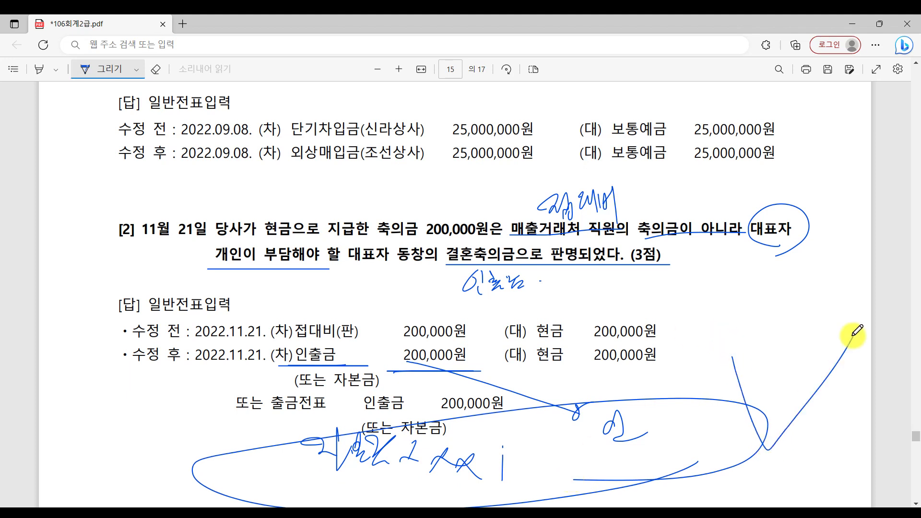
Go to 문제6 in the PDF, review the 결산문제 summary on manual and automatic entries in 그림판, and return to question [1].
scroll(725, 421, "down", 10)
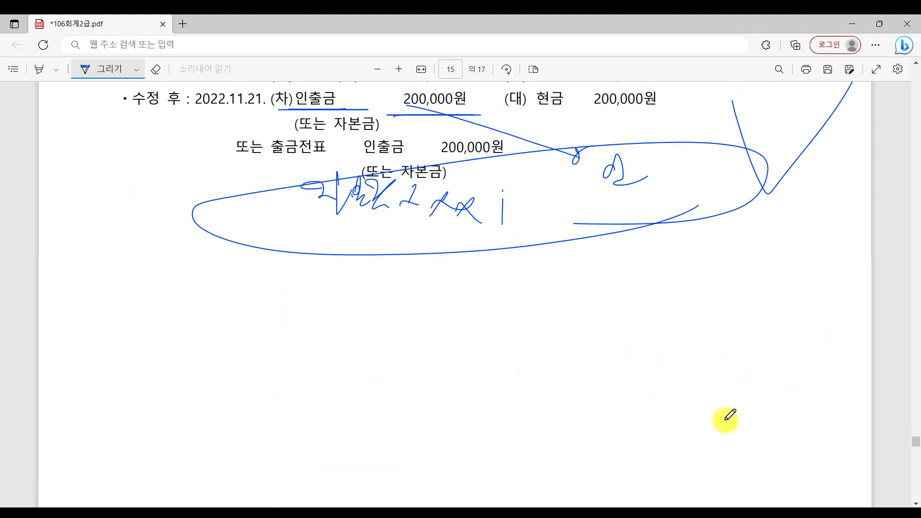
scroll(725, 421, "down", 2)
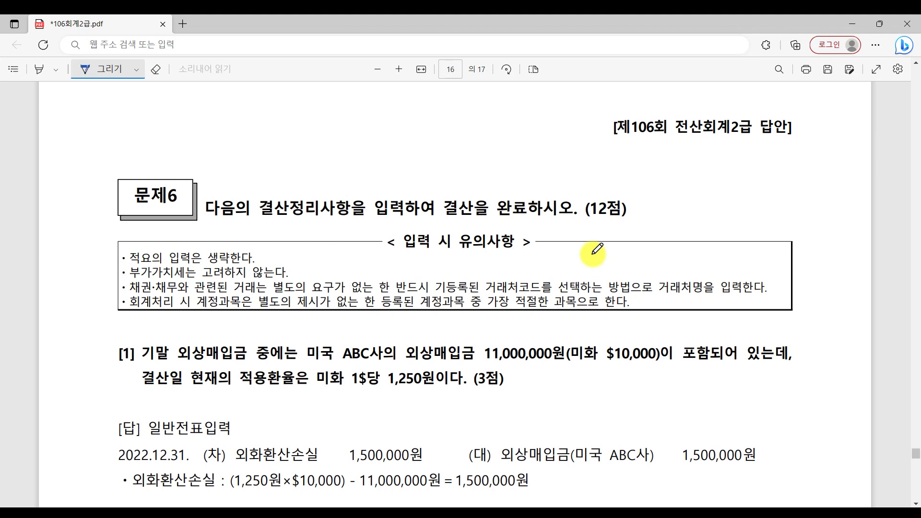
key("alt+Tab")
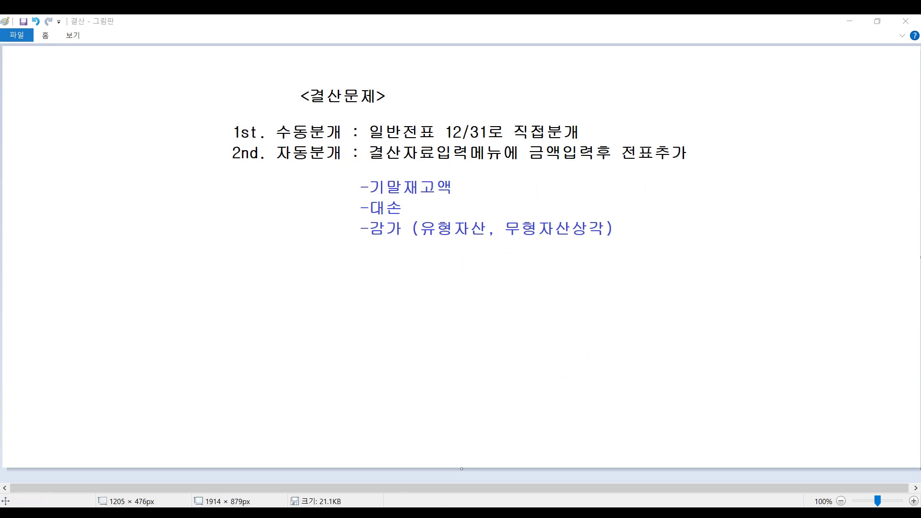
left_click(370, 504)
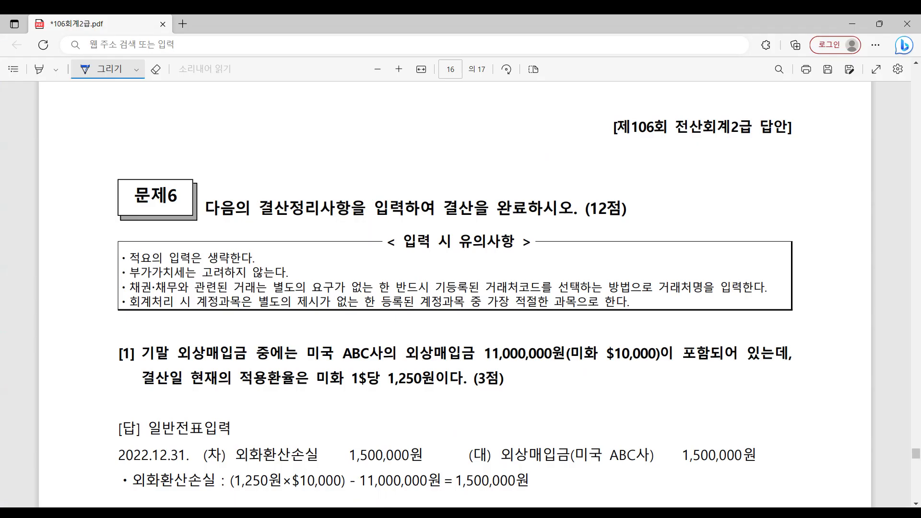
scroll(391, 398, "down", 3)
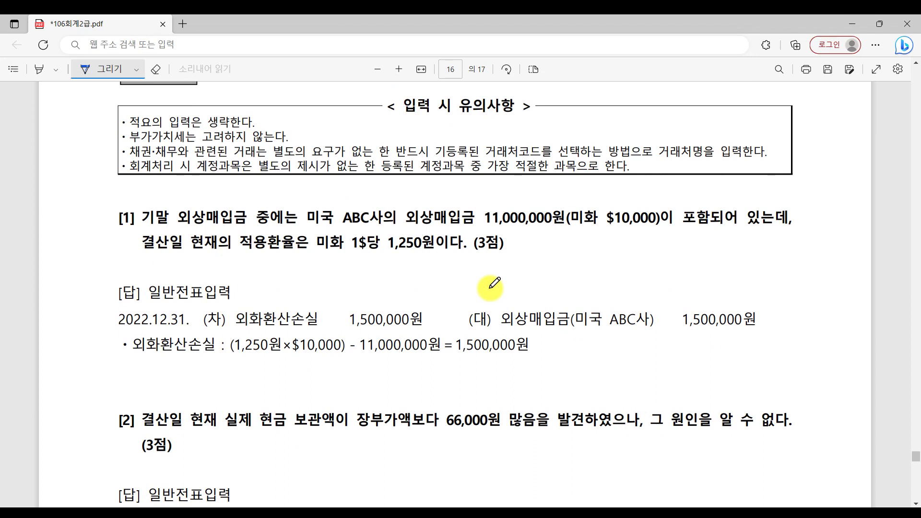
scroll(495, 283, "up", 1)
scroll(494, 283, "down", 1)
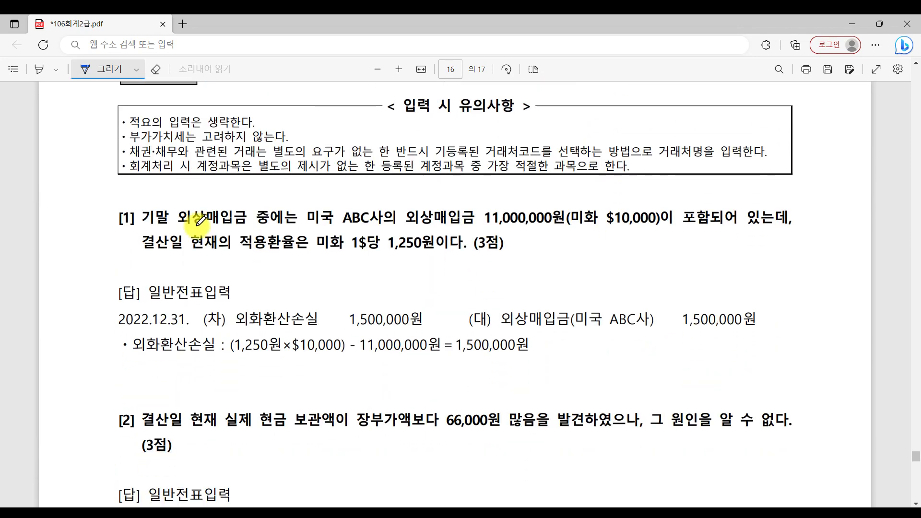
Handwrite 수 beside questions [1], [2] and [3] of 문제6 to mark them as 수동분개.
mouse_move(101, 190)
left_mouse_down()
mouse_move(84, 224)
mouse_move(102, 212)
left_mouse_up()
mouse_move(94, 221)
left_mouse_down()
mouse_move(73, 232)
mouse_move(112, 262)
mouse_move(80, 294)
mouse_move(105, 291)
mouse_move(131, 303)
left_mouse_up()
scroll(144, 259, "down", 3)
scroll(76, 284, "up", 1)
left_click_drag(99, 306, 101, 334)
scroll(407, 329, "down", 4)
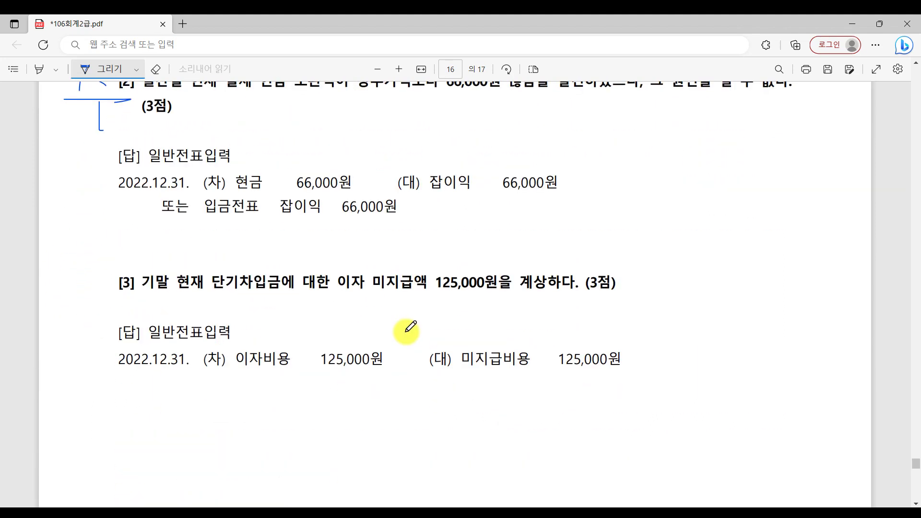
mouse_move(78, 268)
left_mouse_down()
mouse_move(80, 287)
mouse_move(142, 306)
mouse_move(103, 346)
left_mouse_up()
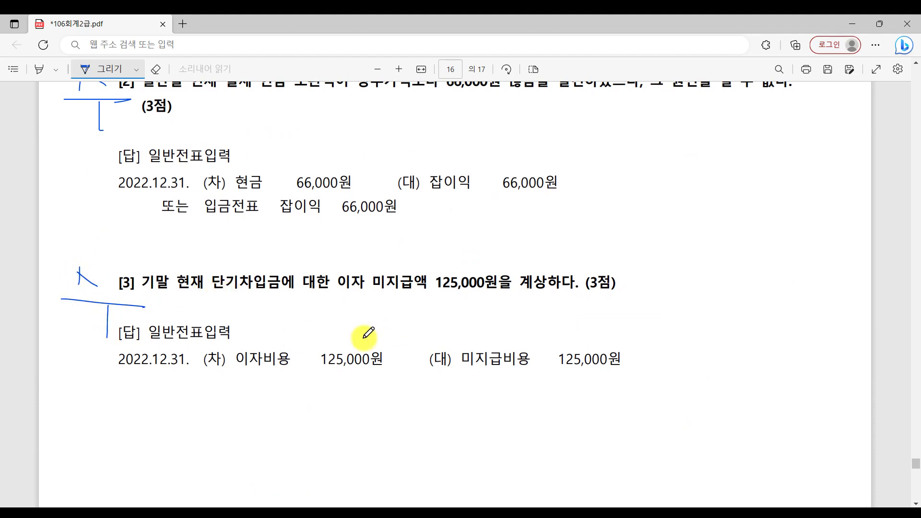
Circle 감가 in question [4] of 문제6, check the 결산문제 summary in 그림판, and handwrite 자 beside the question.
scroll(366, 333, "down", 6)
scroll(368, 333, "down", 8)
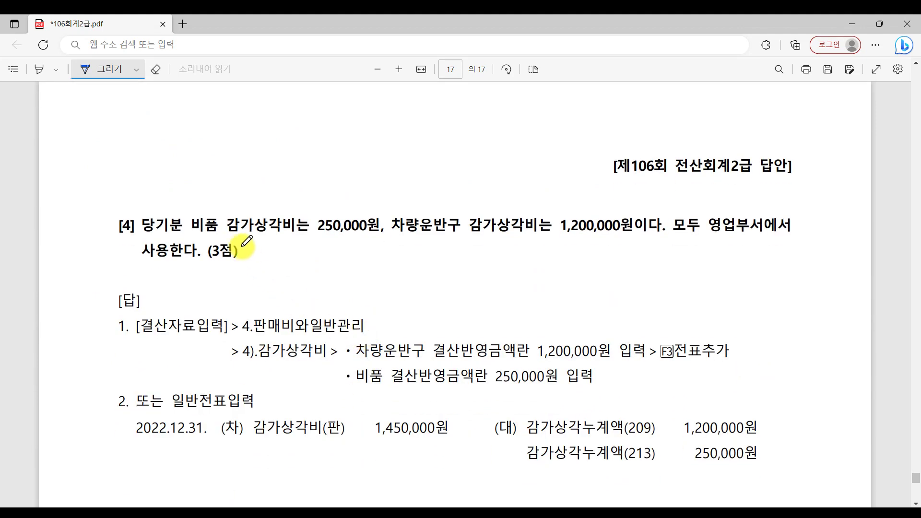
left_click_drag(245, 217, 248, 237)
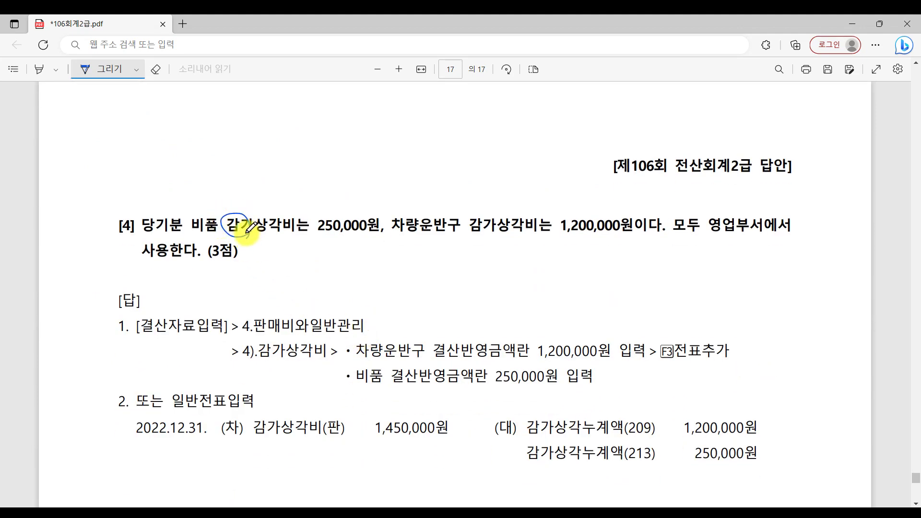
left_click_drag(246, 233, 248, 237)
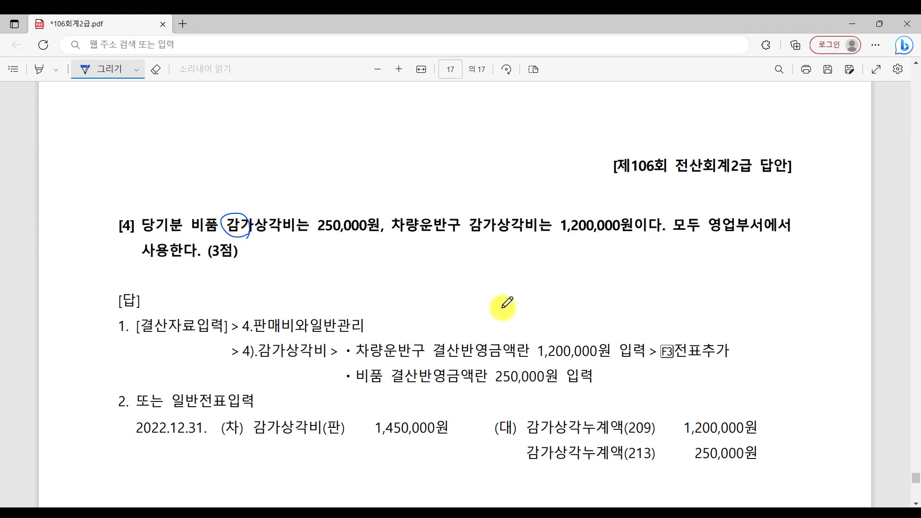
key("alt+Tab")
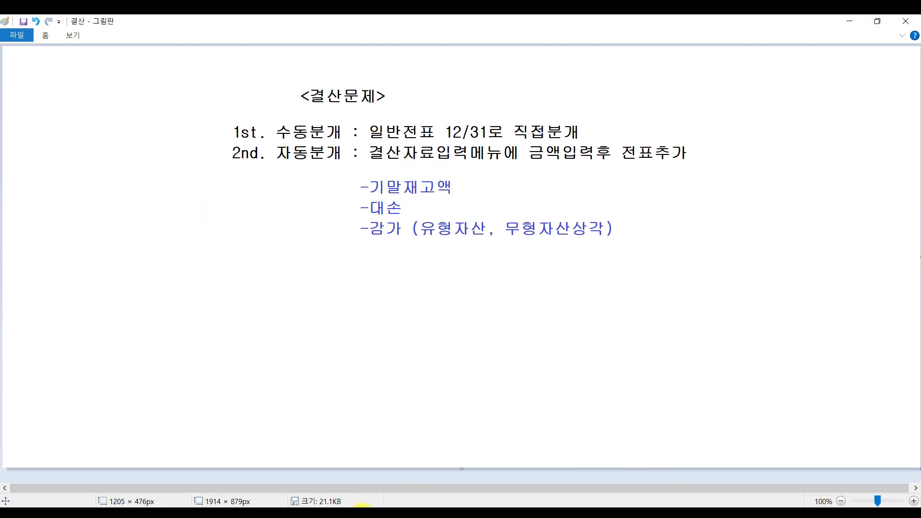
key("alt+Tab")
left_click_drag(74, 192, 99, 210)
mouse_move(98, 178)
left_mouse_down()
mouse_move(104, 218)
mouse_move(129, 196)
left_mouse_up()
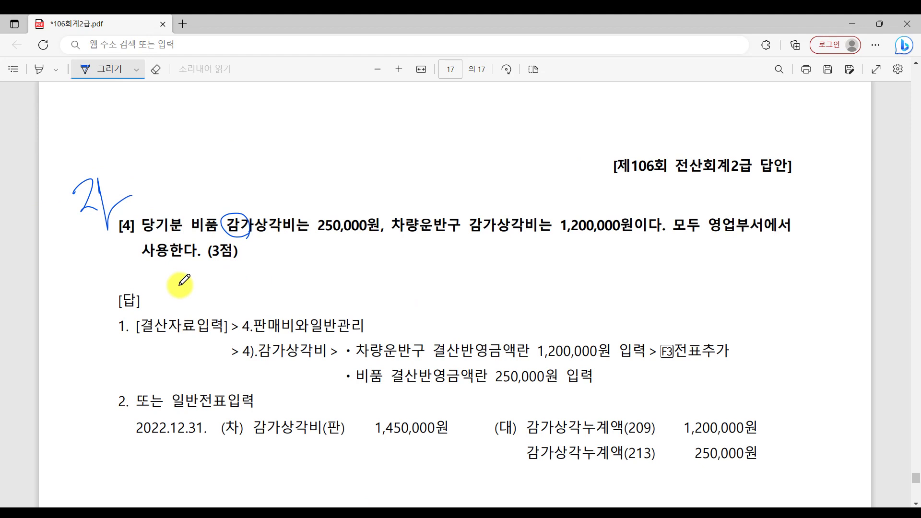
Switch to the question [1] notes in 그림판 and restore the lines 외상매입금 = 갚을꺼, 장부 : 11,000,000 and 평가 : $10,000 x 1,250 = 12,500,000.
scroll(257, 277, "up", 10)
scroll(259, 277, "up", 15)
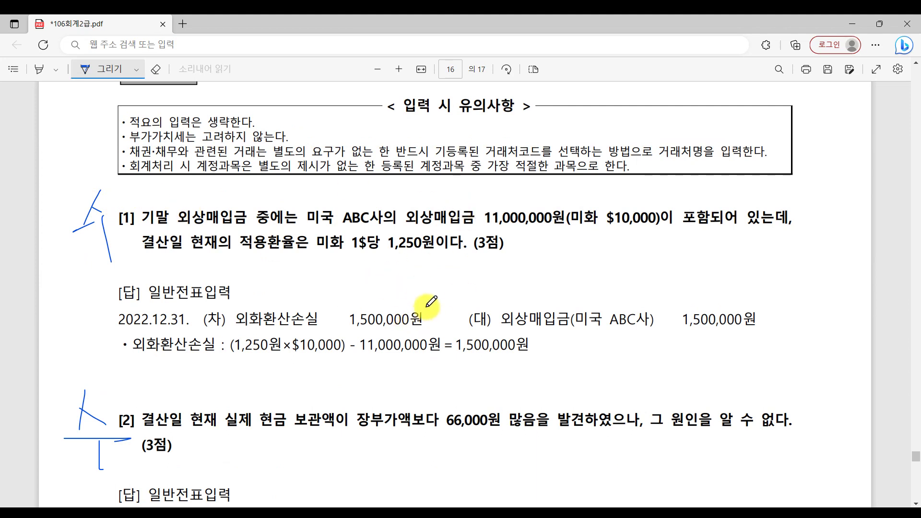
key("alt+Tab")
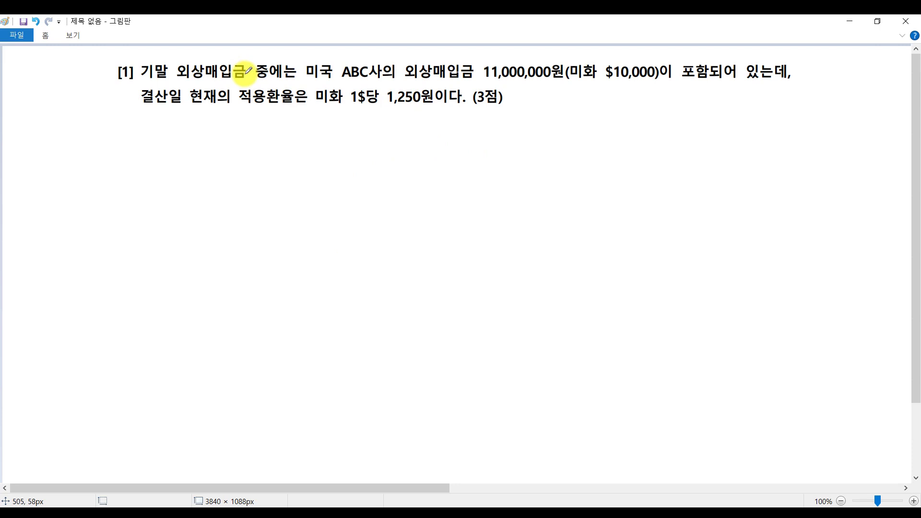
left_click(185, 131)
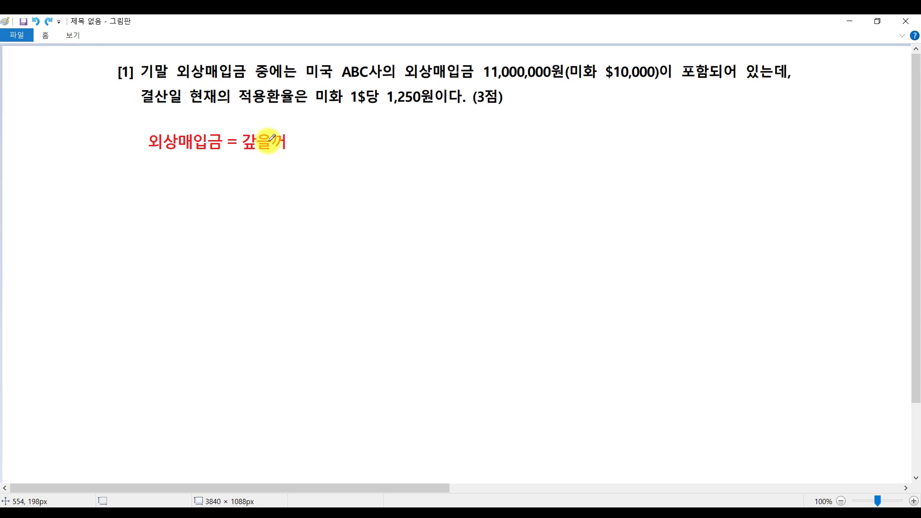
left_click(360, 179)
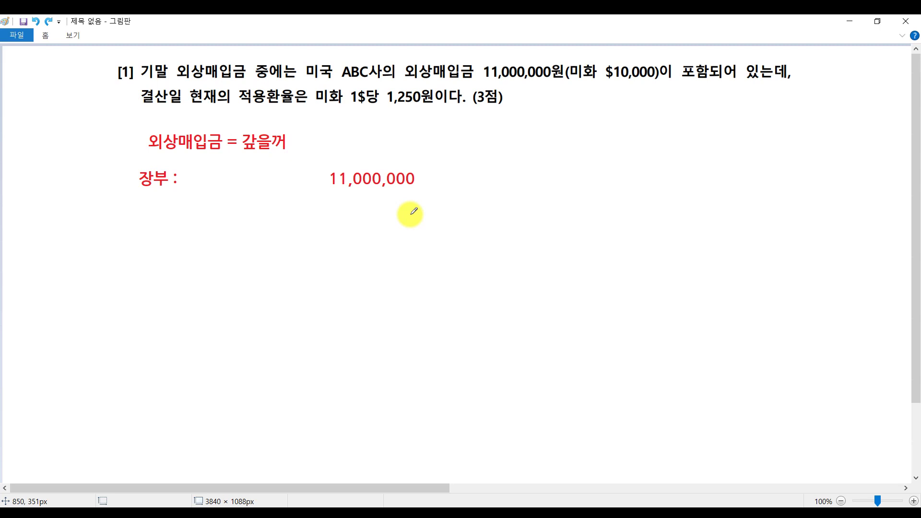
key("ctrl+y")
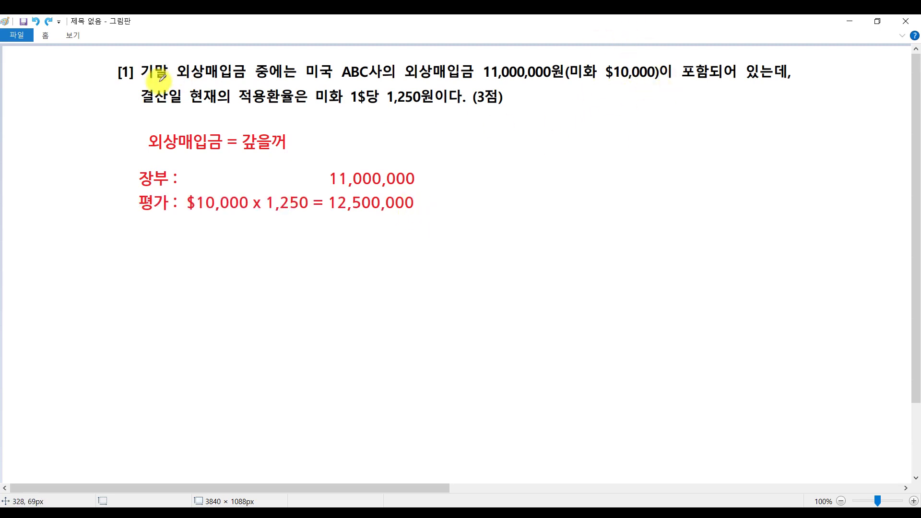
Restore the 1,500,000 difference and the entry 외화환산손실 1,500,000 / 외상매입금 1,500,000 in the question [1] notes.
left_click(415, 99)
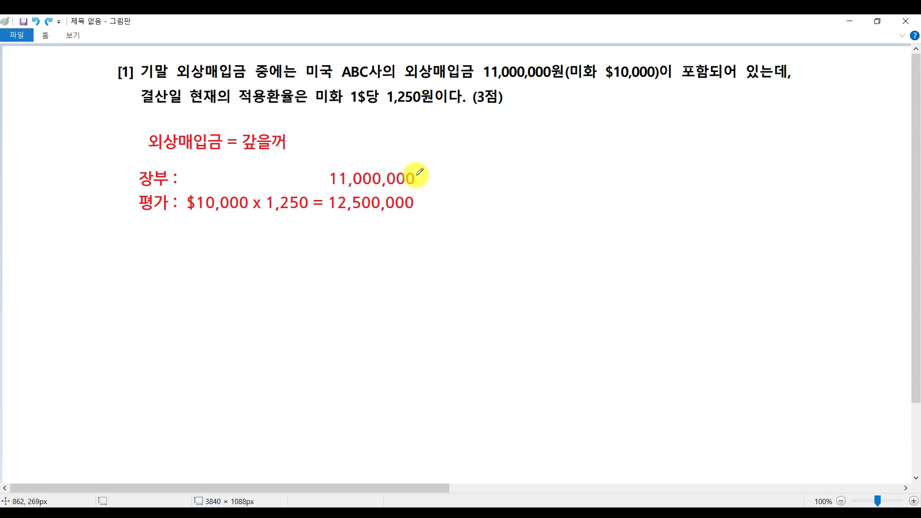
left_click(341, 194)
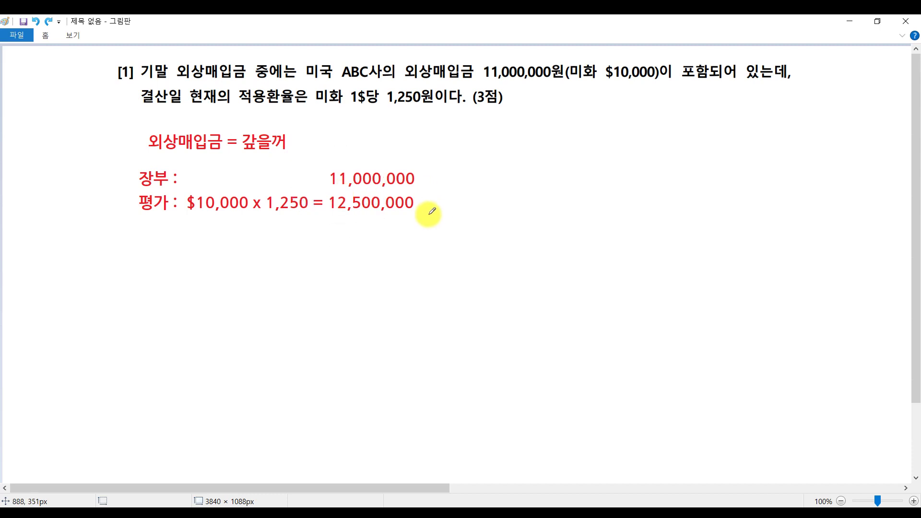
key("ctrl+y")
key("ctrl+y")
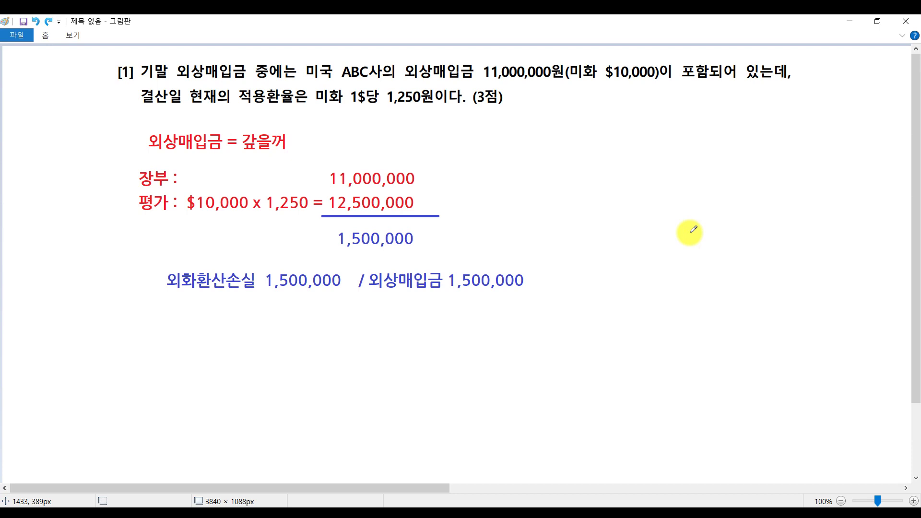
Underline 외화환산손실 in red, and draw a wavy line with an upward arrow beneath the 외상매입금 1,500,000 credit.
left_click(211, 281)
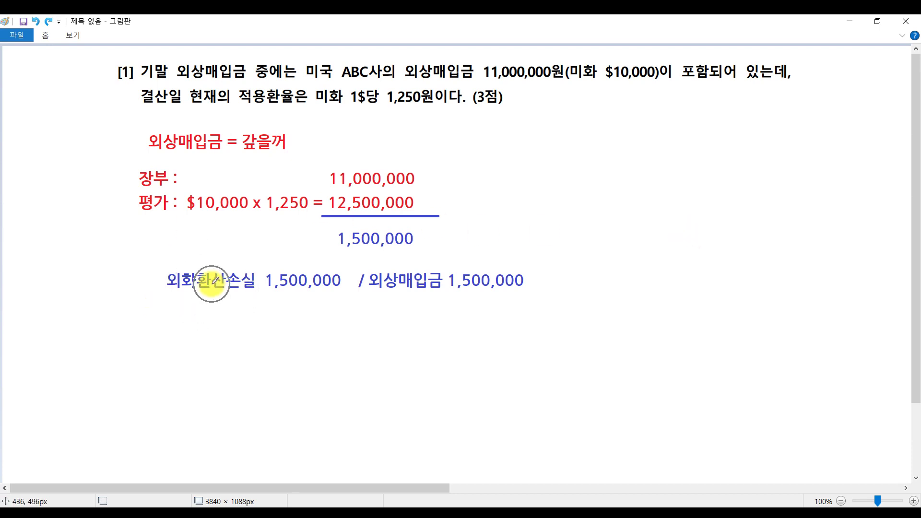
left_click_drag(160, 298, 317, 297)
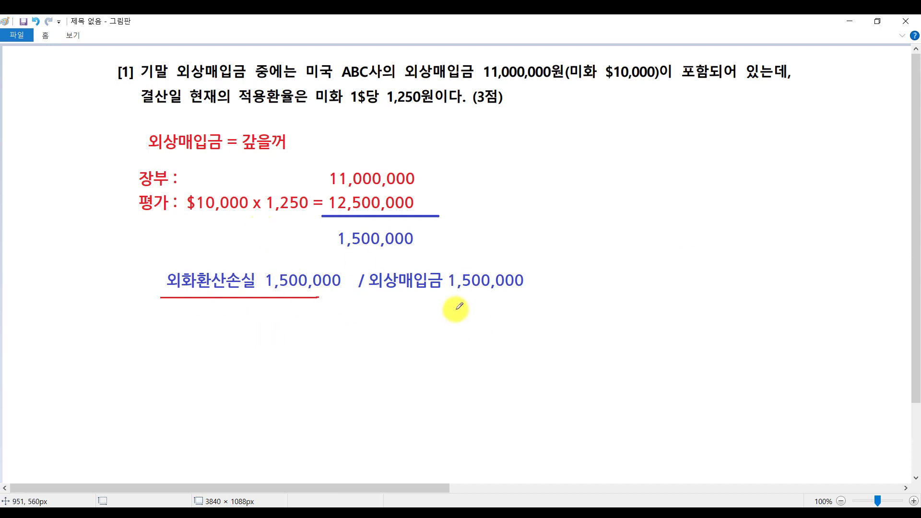
mouse_move(574, 308)
left_mouse_down()
mouse_move(606, 251)
mouse_move(552, 209)
left_mouse_up()
left_click_drag(402, 308, 575, 314)
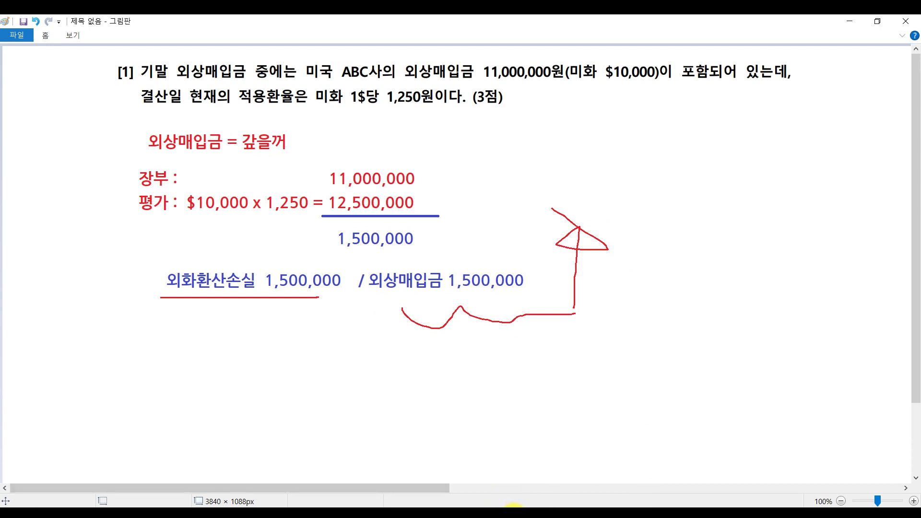
Switch to 일반전표입력 and bring up the vouchers for 12월 31일.
left_click(505, 499)
type("12")
key("Return")
type("31")
key("Return")
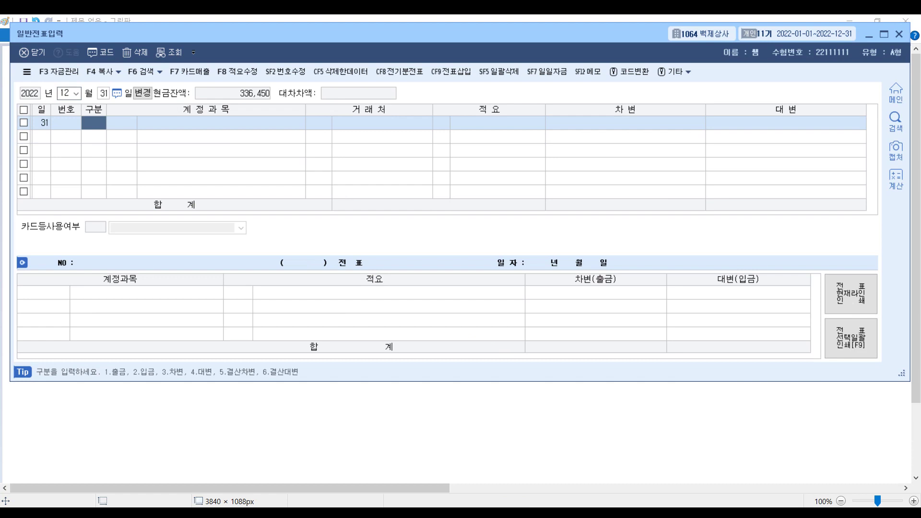
Enter a 차변 line for 0955 외화환산손실 with an amount of 1,500,000.
type("3")
key("Return")
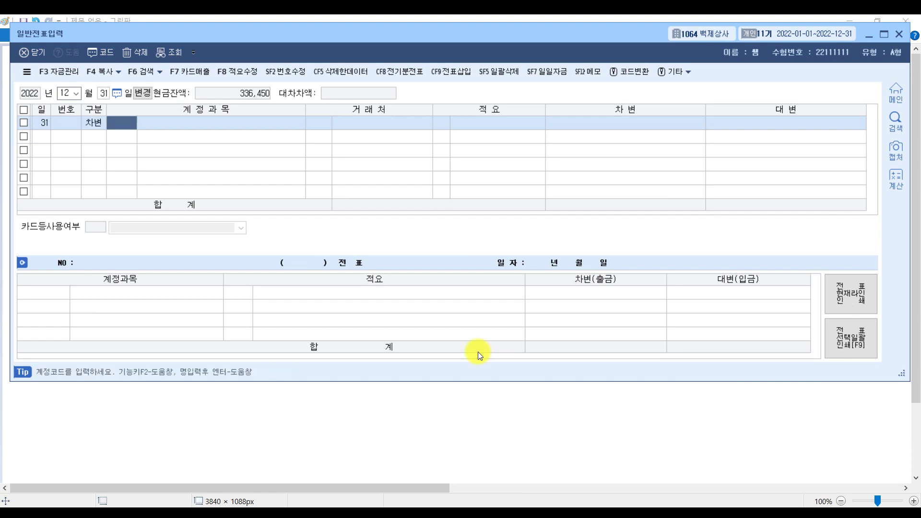
type("외화")
key("Return")
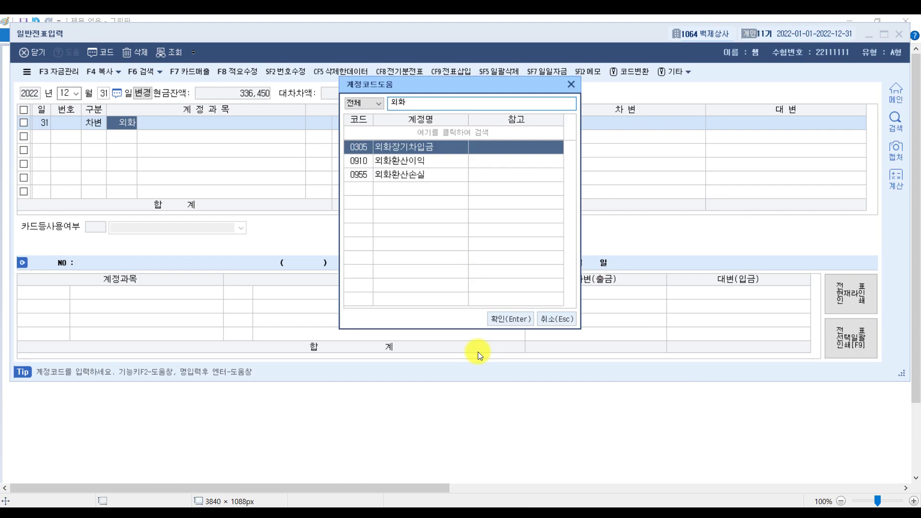
key("Down")
key("Down")
key("Return")
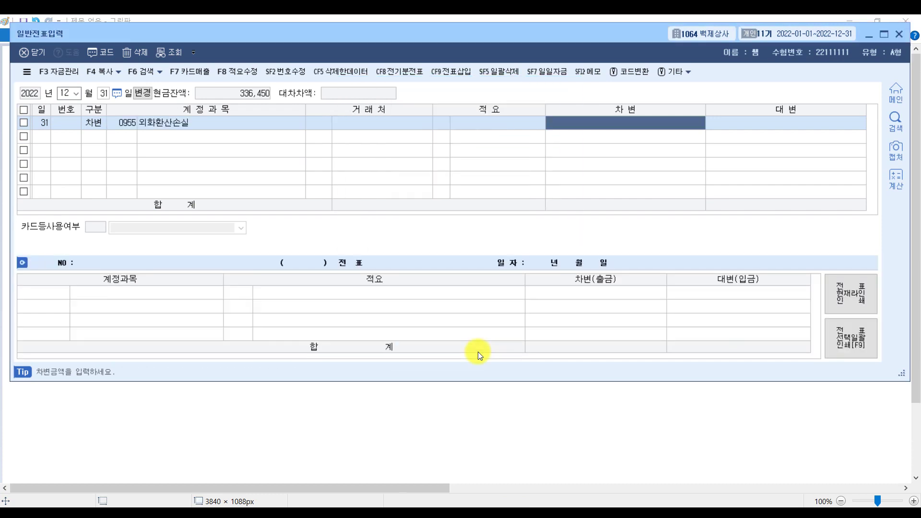
type("1500000")
key("Return")
Add the matching 대변 line with the account 0251 외상매입금 for 1,500,000.
key("Return")
type("외상")
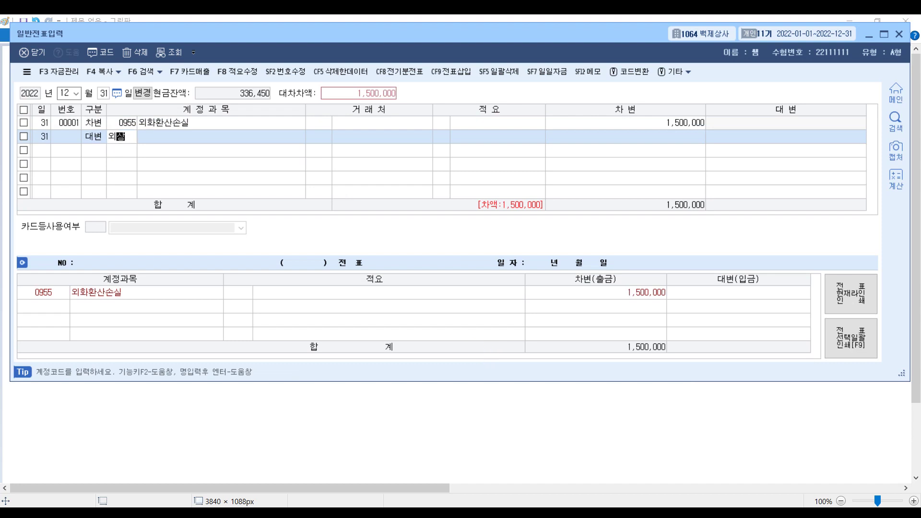
key("Return")
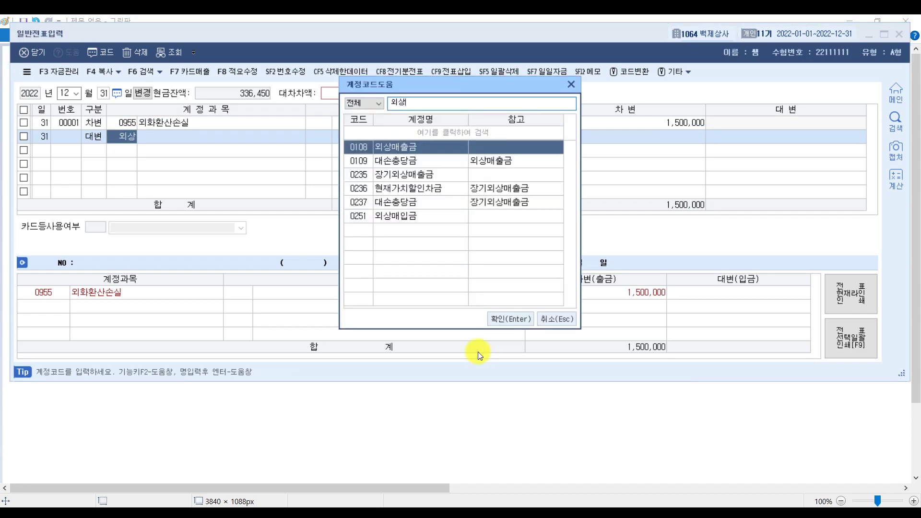
key("Down")
key("Down")
key("Down")
key("Down")
key("Down")
key("Return")
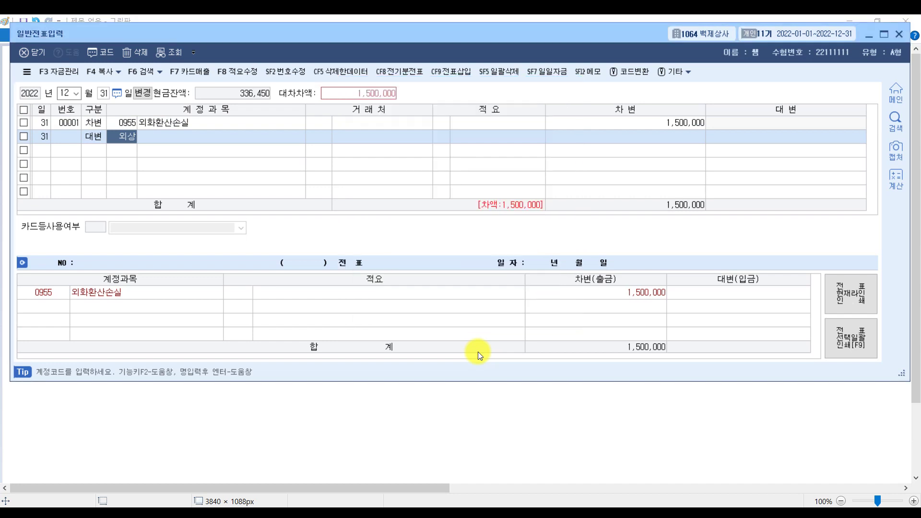
Assign 미국 ABC사 as the 거래처 of the 외상매입금 line and review the completed voucher.
type("a")
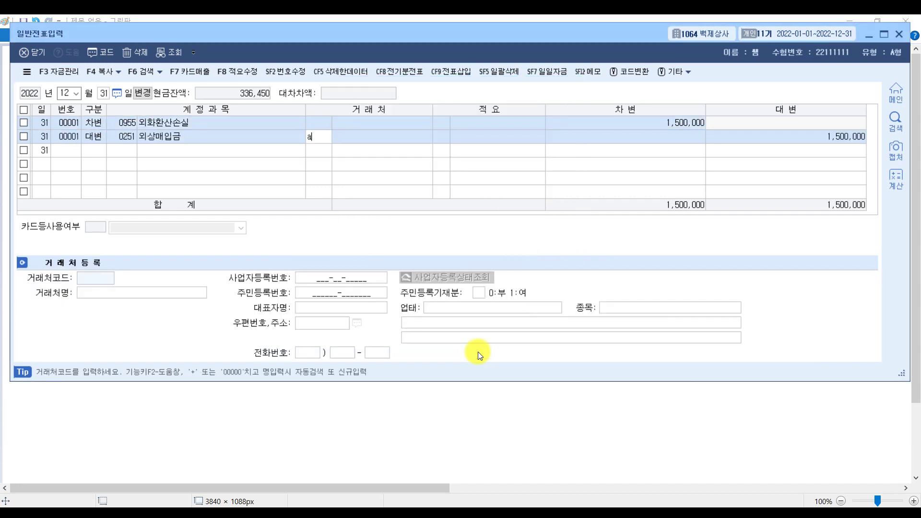
key("Return")
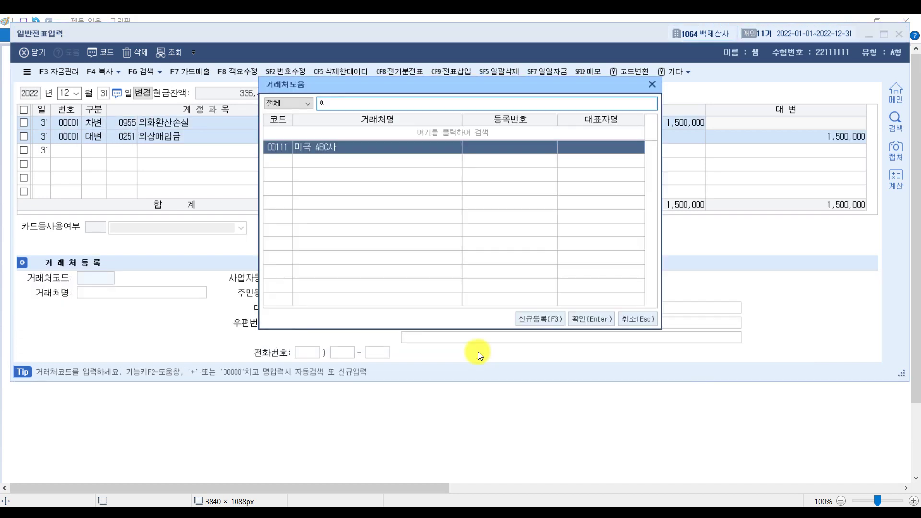
key("Return")
key("Return")
key("Return")
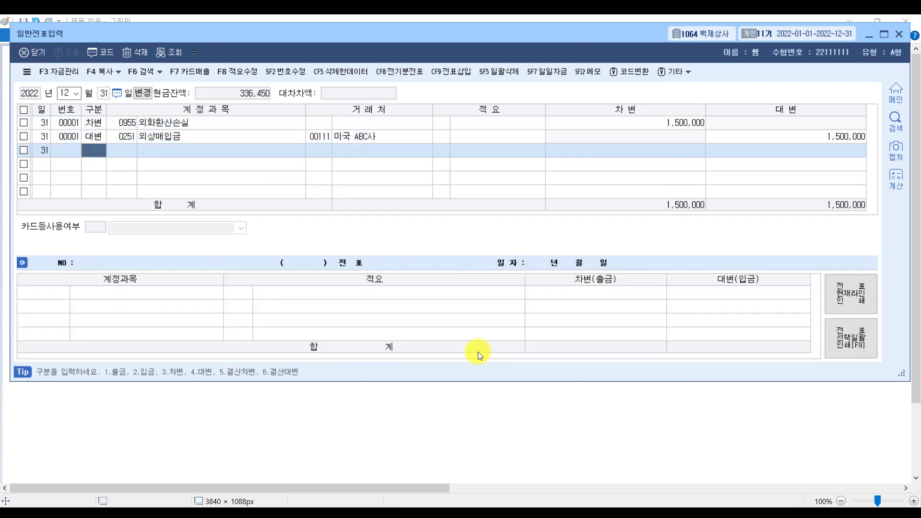
key("Up")
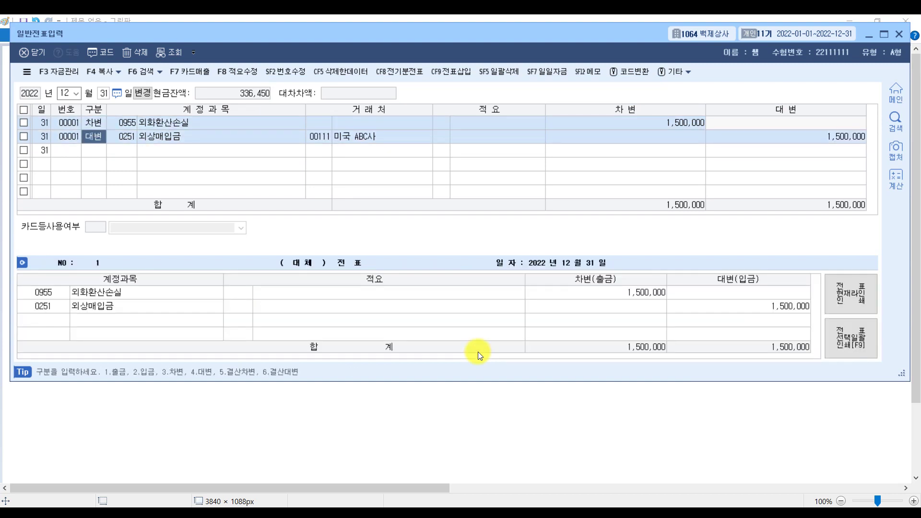
Switch to the 그림판 notes, draw a star beside question [1], and go to question [2] of 문제6 in the PDF.
left_click(786, 439)
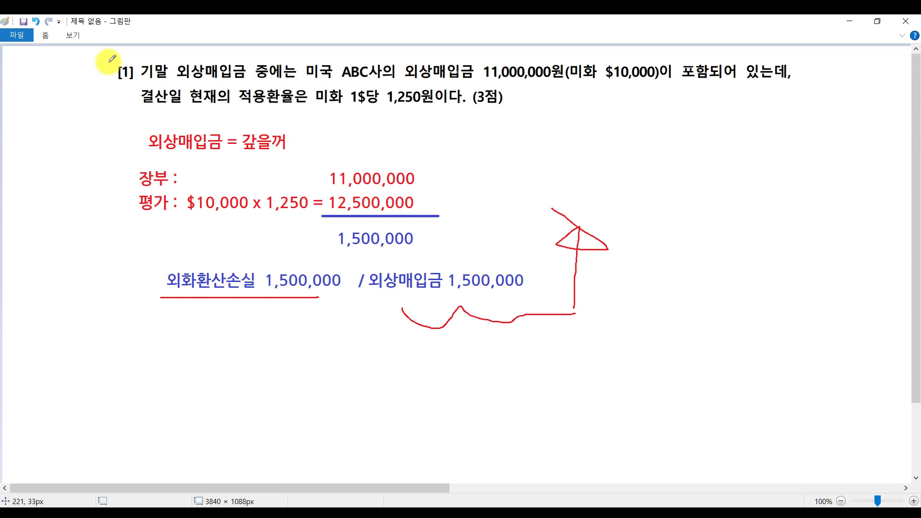
mouse_move(120, 62)
left_mouse_down()
mouse_move(87, 74)
mouse_move(110, 54)
left_mouse_up()
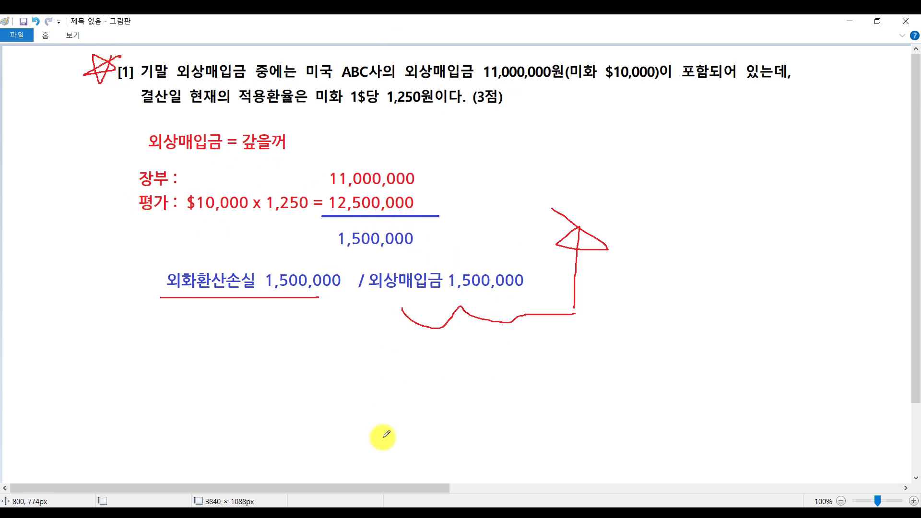
left_click(361, 507)
scroll(584, 174, "down", 4)
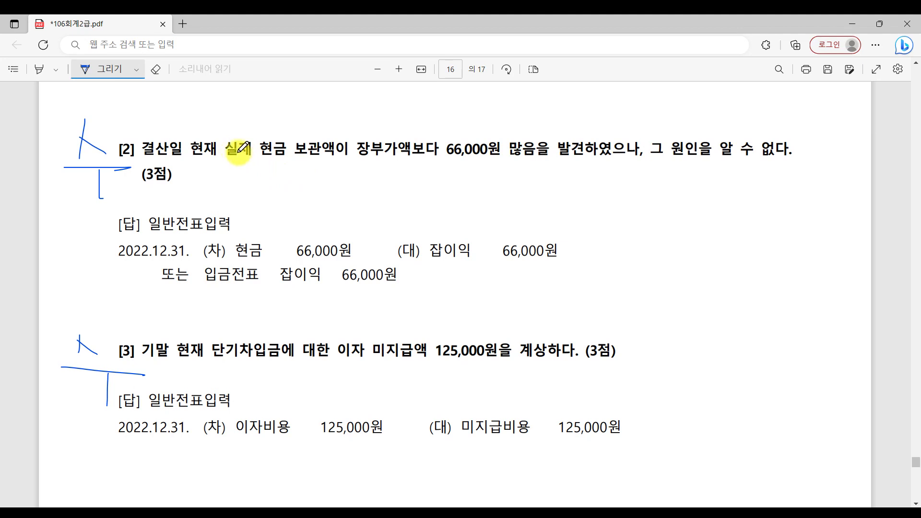
In question [2], underline 실제 현금 보관액, 66,000원 많음 and 원인을 알 수 없다, circle 장부가액, and underline and circle 잡이익 in the answer.
mouse_move(221, 152)
left_mouse_down()
mouse_move(325, 153)
mouse_move(233, 150)
mouse_move(318, 145)
mouse_move(232, 148)
mouse_move(259, 143)
mouse_move(258, 128)
mouse_move(295, 132)
left_mouse_up()
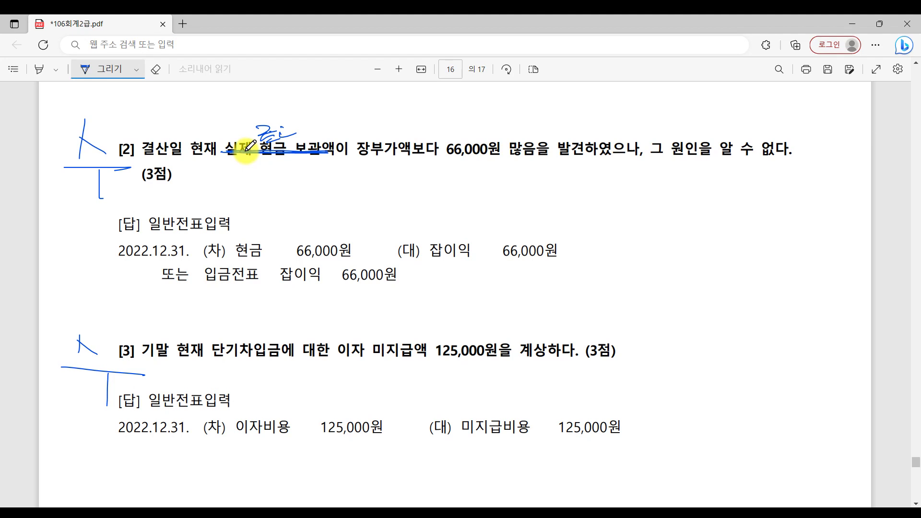
mouse_move(382, 152)
left_mouse_down()
mouse_move(413, 140)
mouse_move(477, 163)
mouse_move(522, 166)
left_mouse_up()
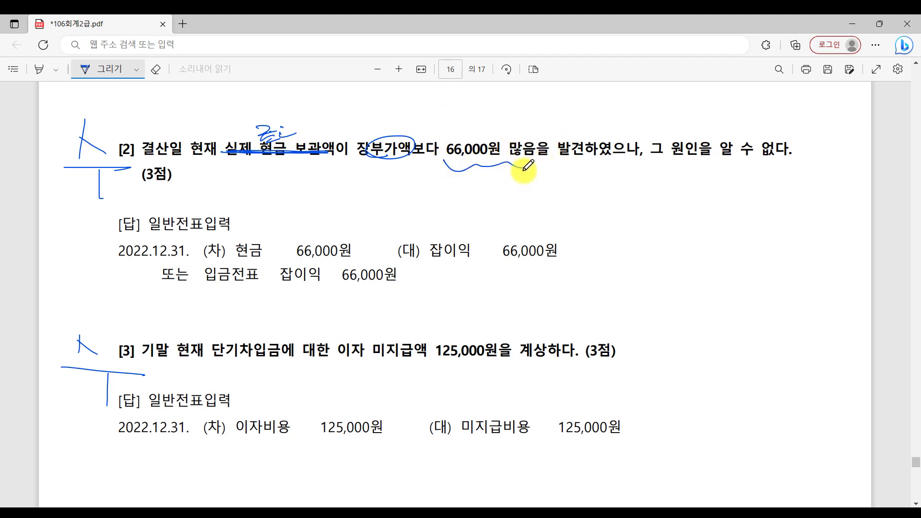
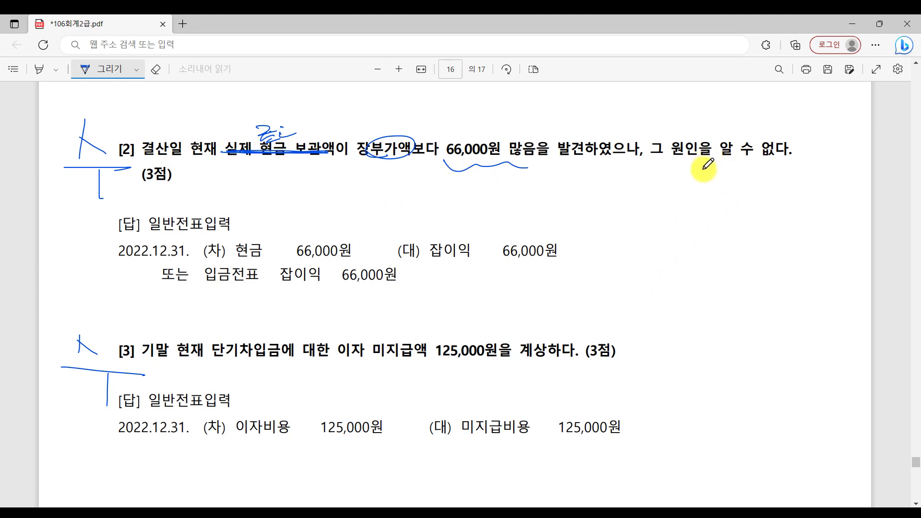
left_click_drag(665, 162, 787, 169)
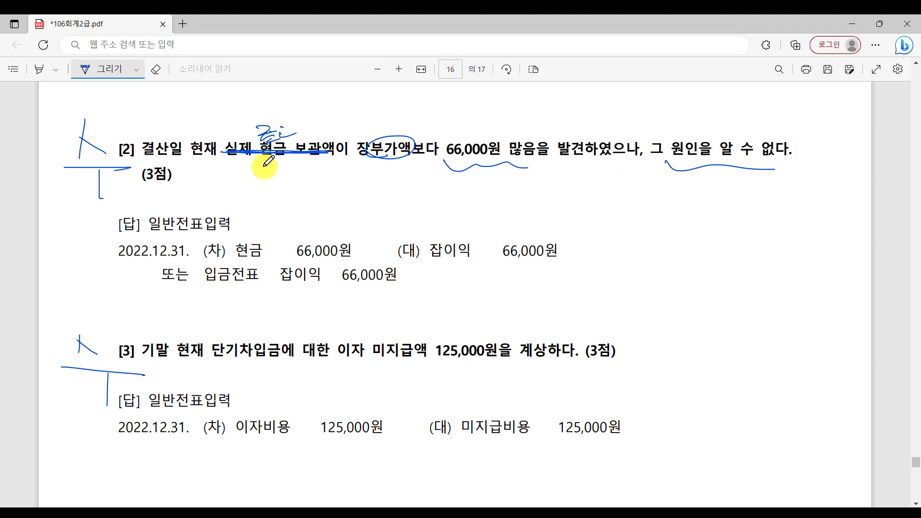
mouse_move(417, 258)
left_mouse_down()
mouse_move(434, 269)
mouse_move(611, 277)
left_mouse_up()
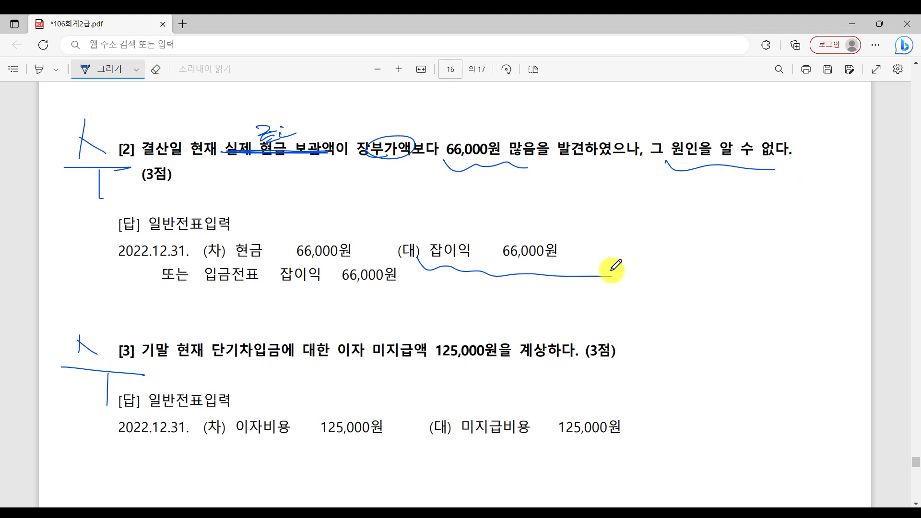
mouse_move(463, 270)
left_mouse_down()
mouse_move(487, 217)
mouse_move(492, 265)
left_mouse_up()
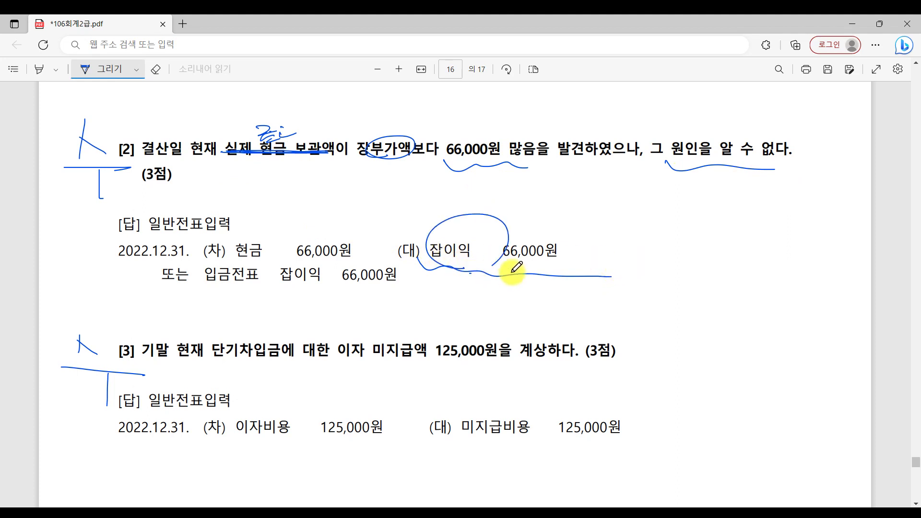
Switch to 일반전표입력 and add a 12월 31일 차변 line for 0101 현금 with 66,000.
key("alt+Tab")
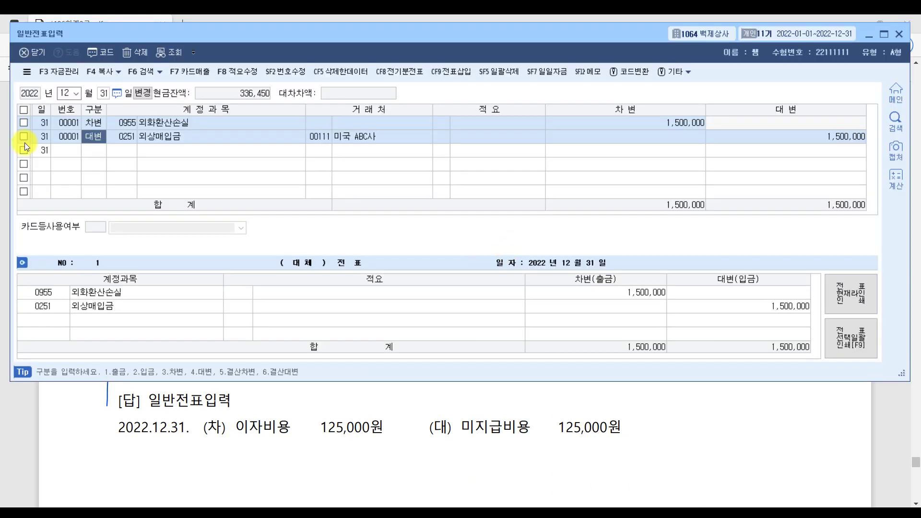
key("Down")
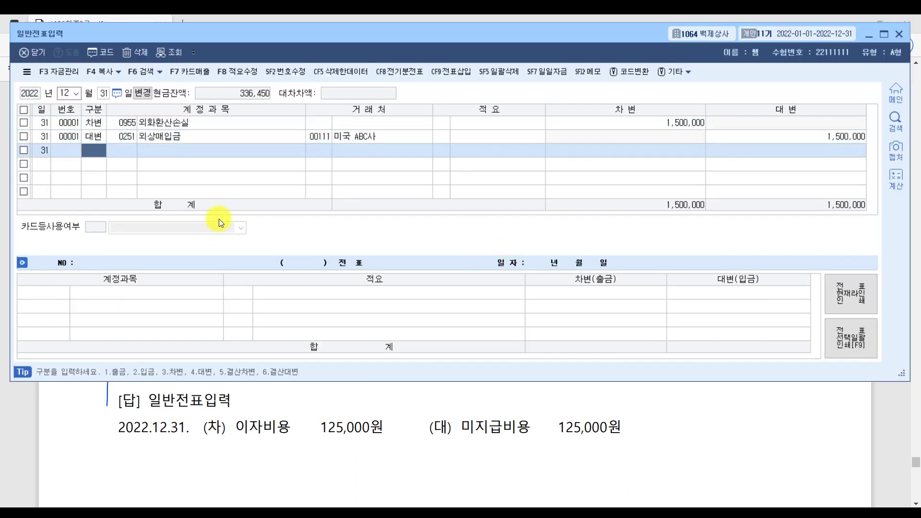
type("3gus")
key("Return")
type("rmr")
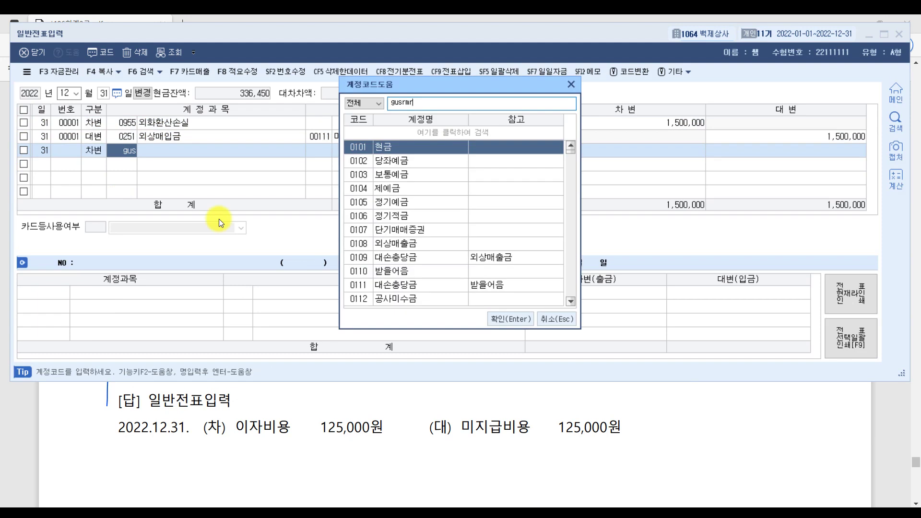
key("BackSpace")
key("BackSpace")
key("BackSpace")
key("BackSpace")
key("BackSpace")
key("Return")
key("Return")
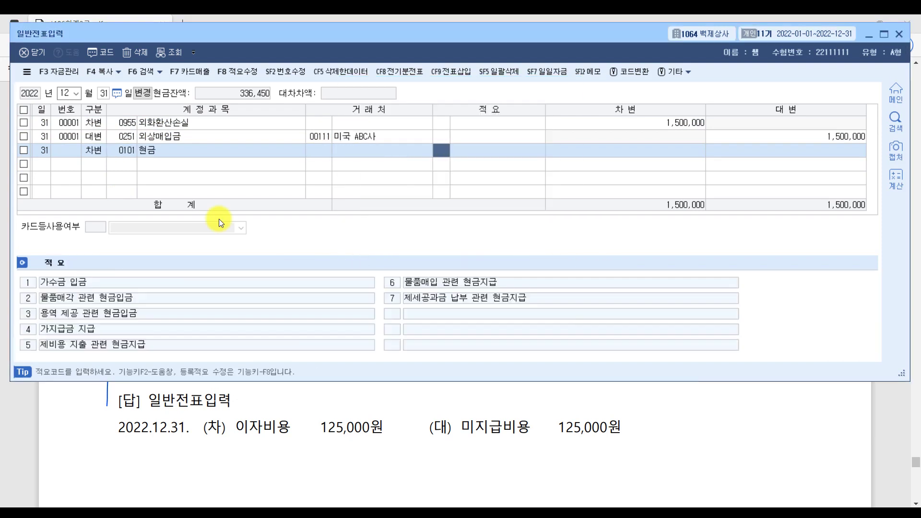
key("Return")
type("660000")
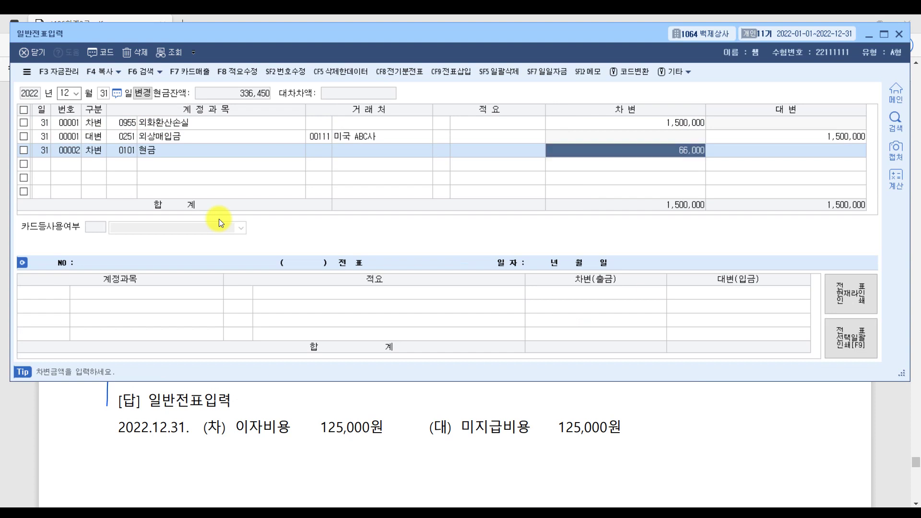
key("Return")
Complete the 현금 voucher with a 대변 line for 0930 잡이익 of 66,000, leaving 거래처 and 적요 blank.
type("잡이")
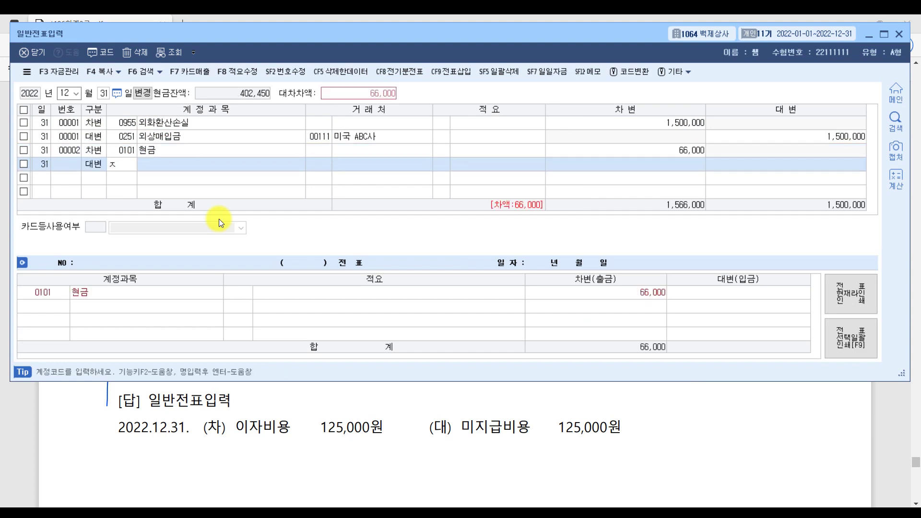
key("Return")
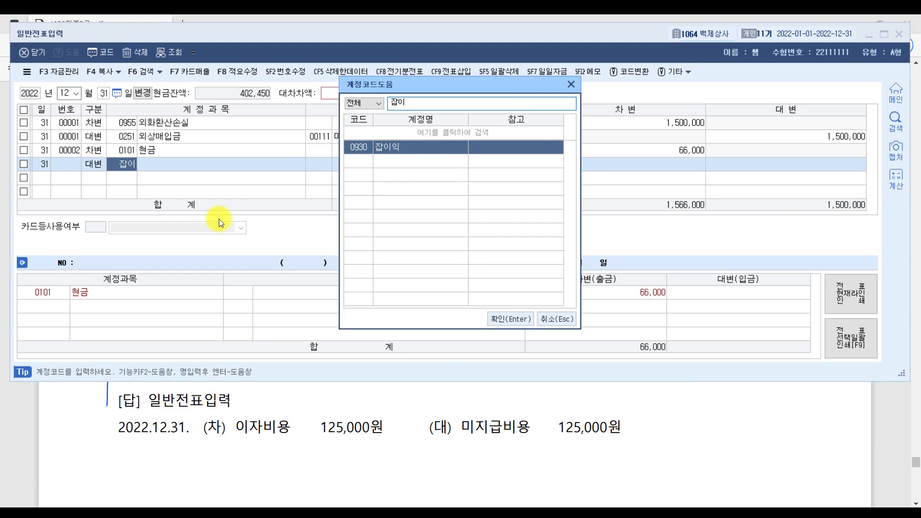
key("Return")
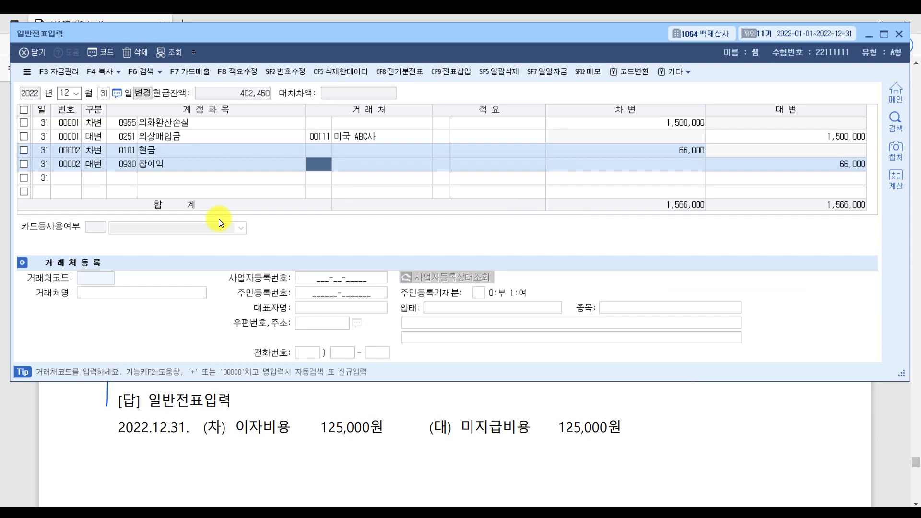
key("Return")
key("Return")
key("Return")
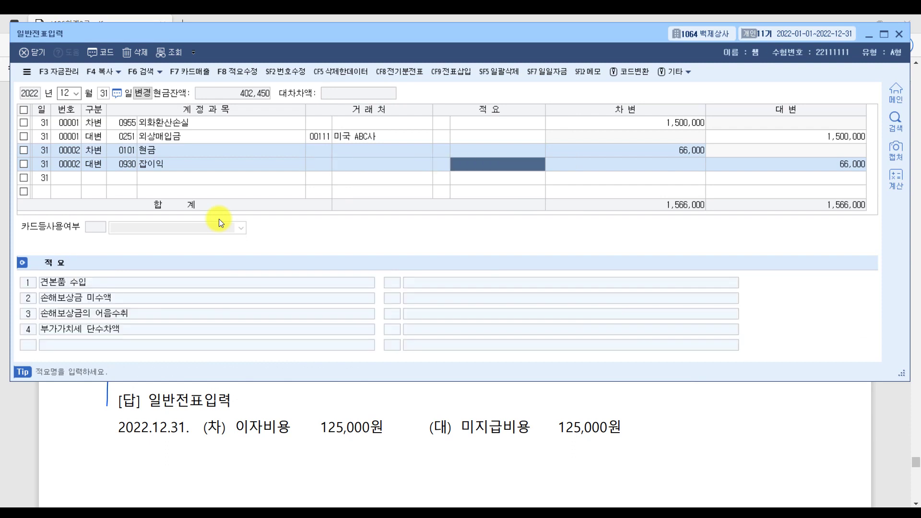
Return to question [3] in the PDF, underline 단기차입금에 대한 이자, write 이자비용 below it, and circle 미지급액.
key("Up")
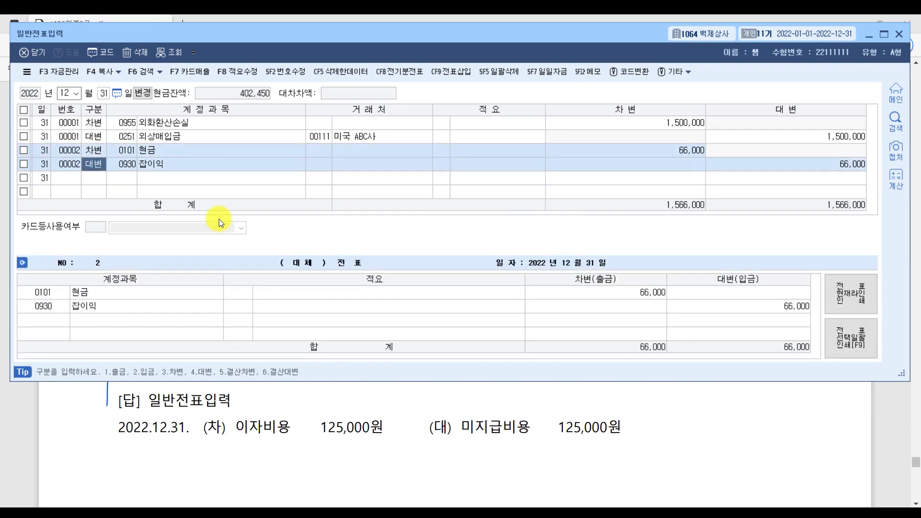
left_click(896, 442)
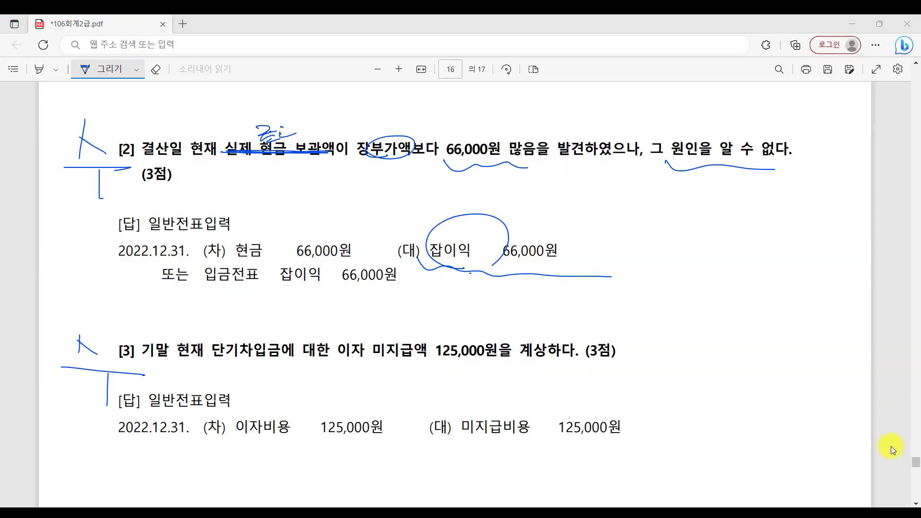
scroll(378, 384, "down", 1)
scroll(378, 383, "down", 2)
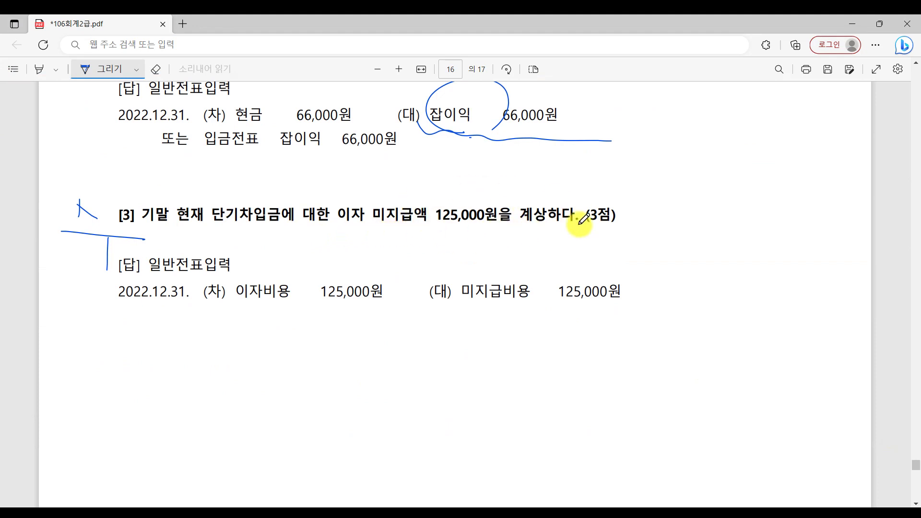
left_click_drag(207, 220, 378, 232)
mouse_move(276, 242)
left_mouse_down()
mouse_move(283, 256)
mouse_move(329, 242)
mouse_move(335, 250)
left_mouse_up()
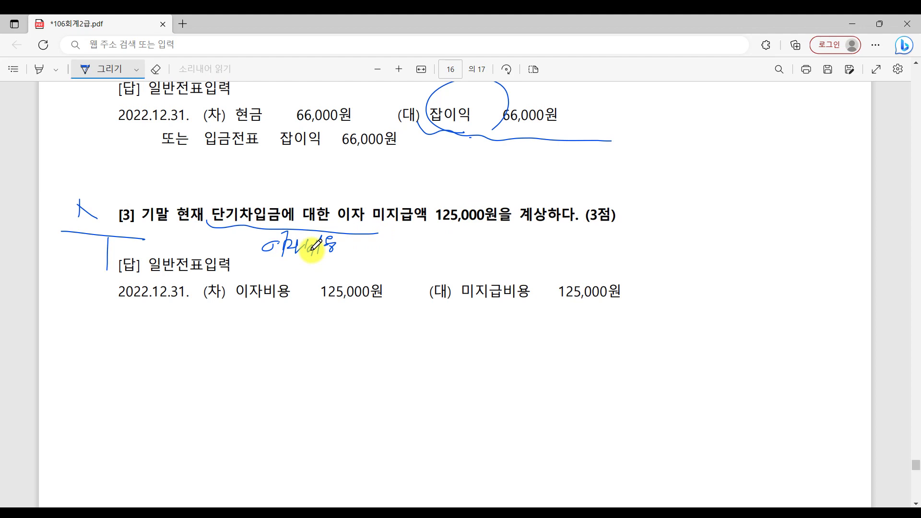
left_click_drag(391, 233, 383, 230)
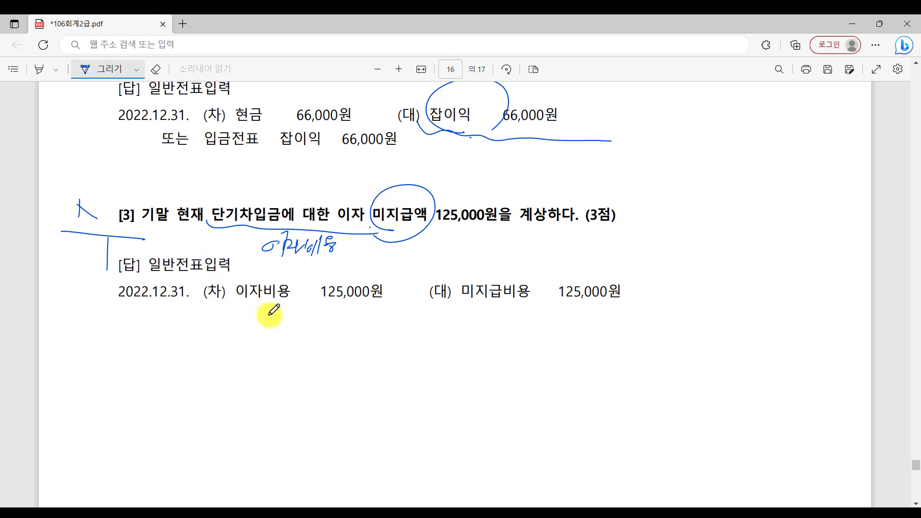
Underline the debit 이자비용 125,000원 and the credit 미지급비용 125,000원 in the answer to question [3].
left_click_drag(223, 306, 379, 321)
left_click_drag(393, 324, 395, 327)
left_click_drag(458, 309, 619, 323)
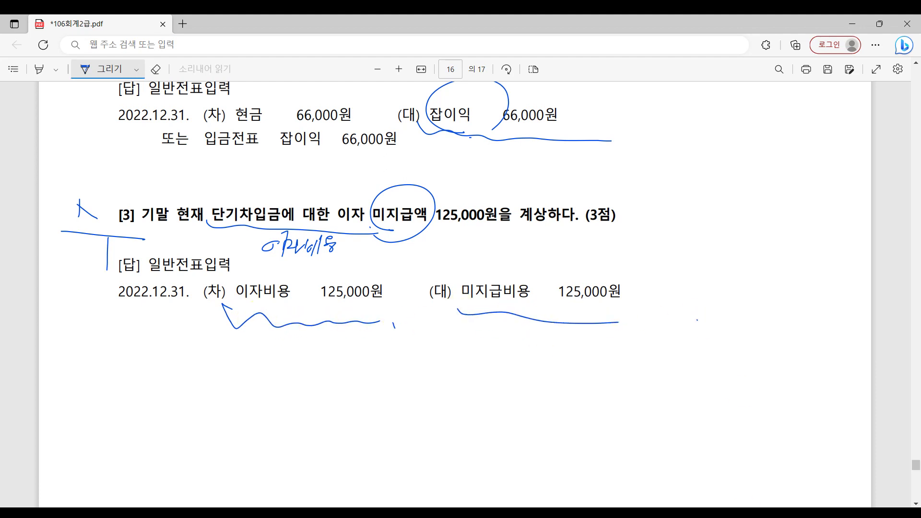
Switch to 일반전표입력 and add a 12월 31일 차변 line for 0951 이자비용 with 125,000, leaving 거래처 and 적요 blank.
left_click(541, 507)
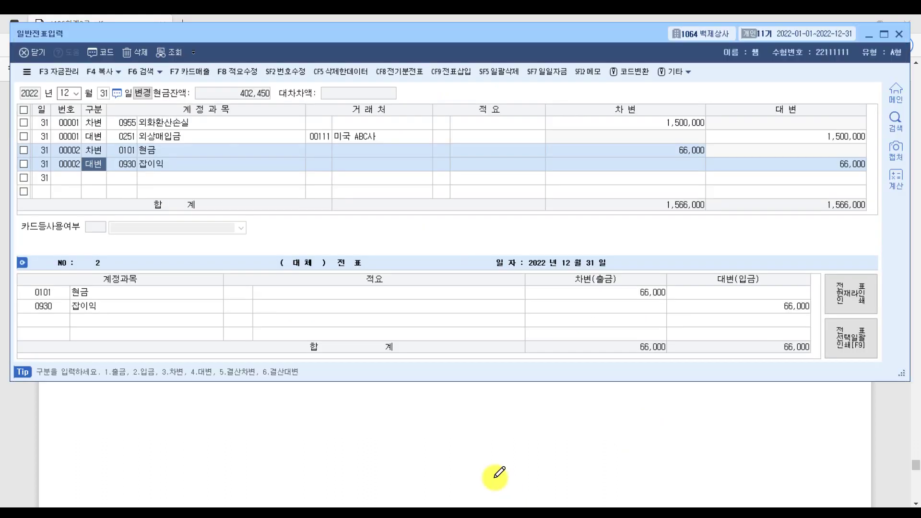
key("Down")
type("3")
key("Return")
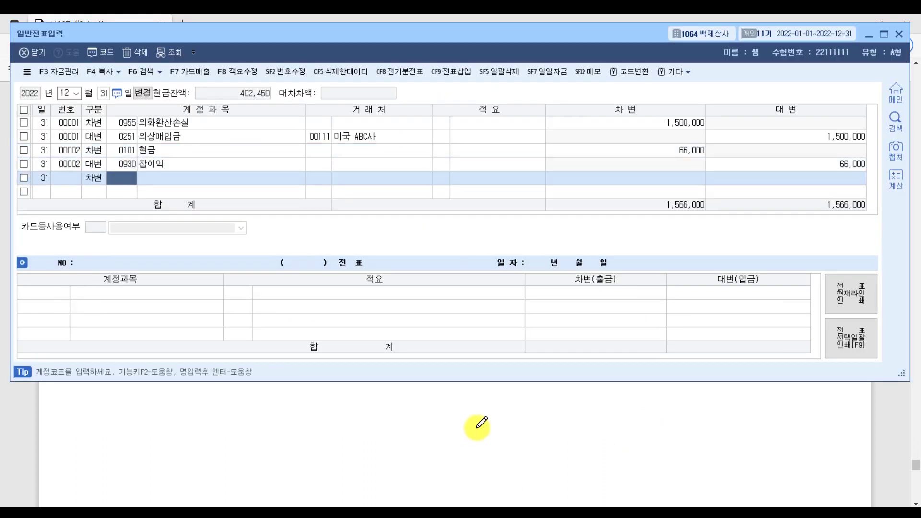
type("이자")
key("Return")
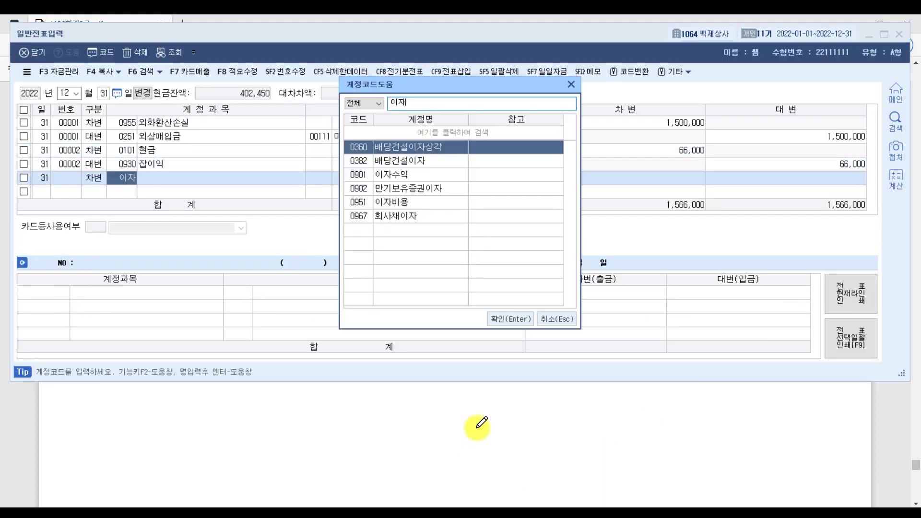
key("Down")
key("Down")
key("Down")
key("Down")
key("Down")
key("Up")
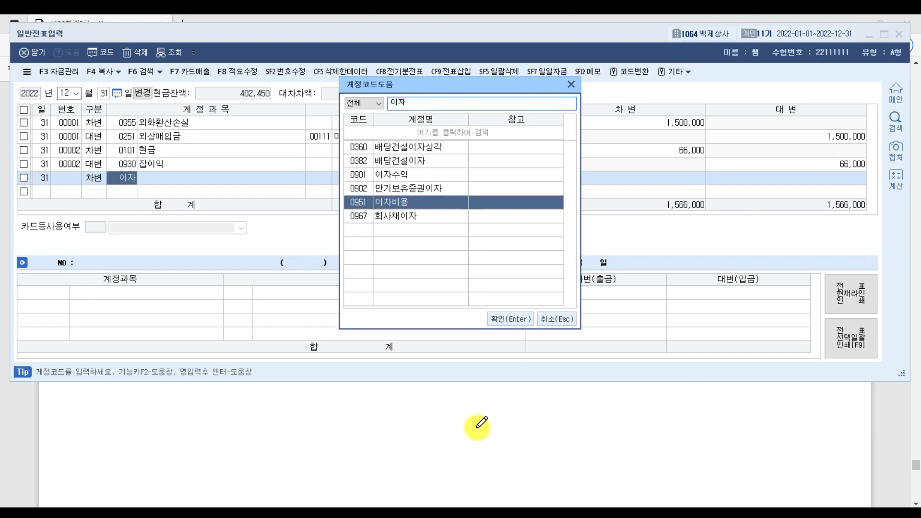
key("Return")
key("Return")
key("Return")
type("125000")
key("Return")
Complete the 이자비용 voucher with a 대변 line for 0262 미지급비용 of 125,000.
type("4")
type("미지")
key("Return")
key("Down")
key("Down")
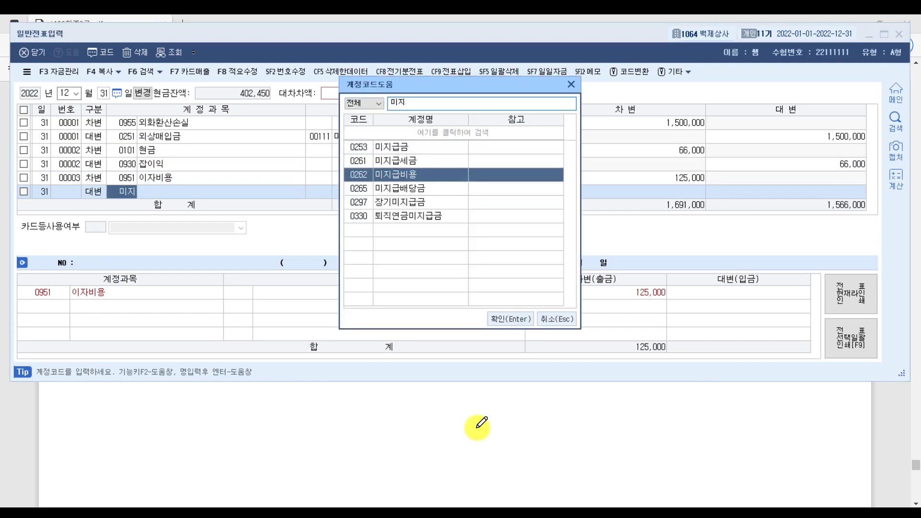
key("Return")
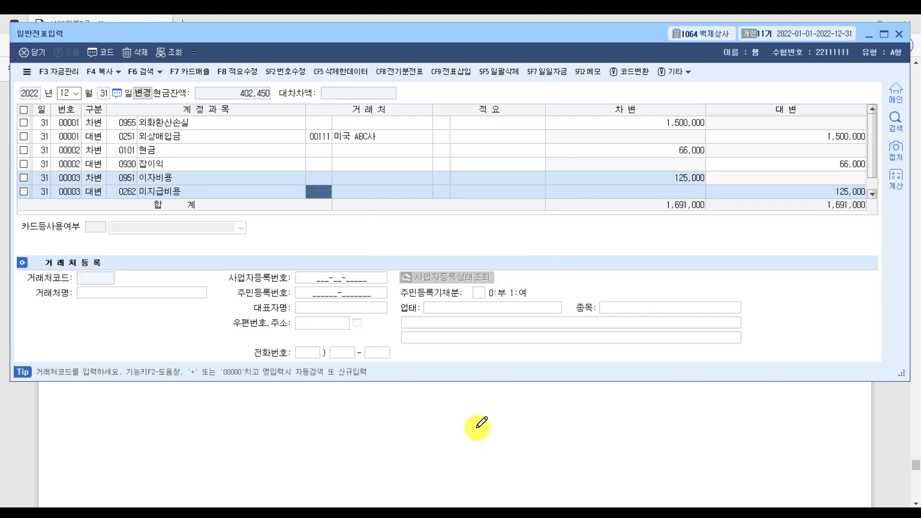
left_click(879, 404)
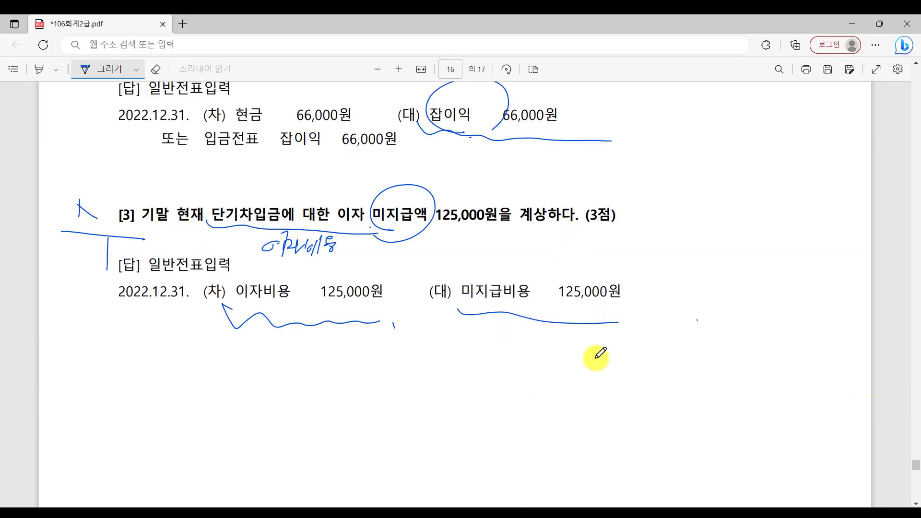
key("alt+Tab")
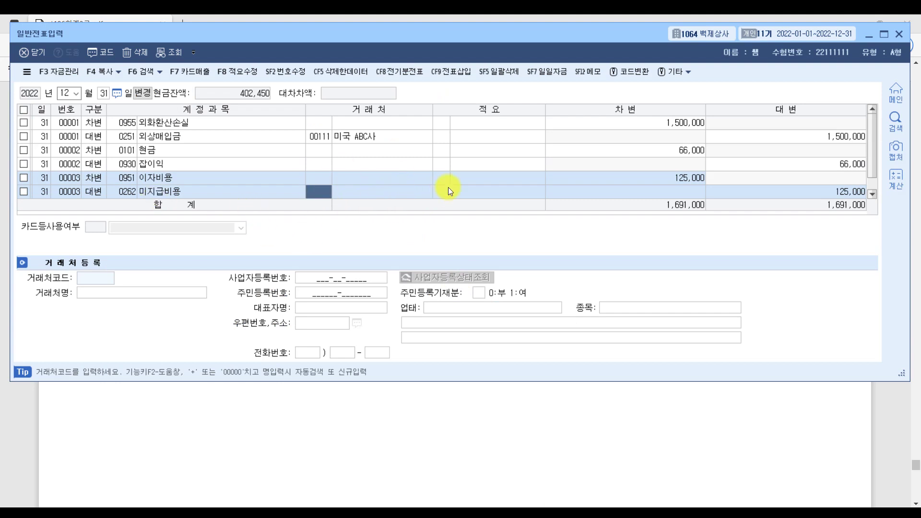
left_click(838, 191)
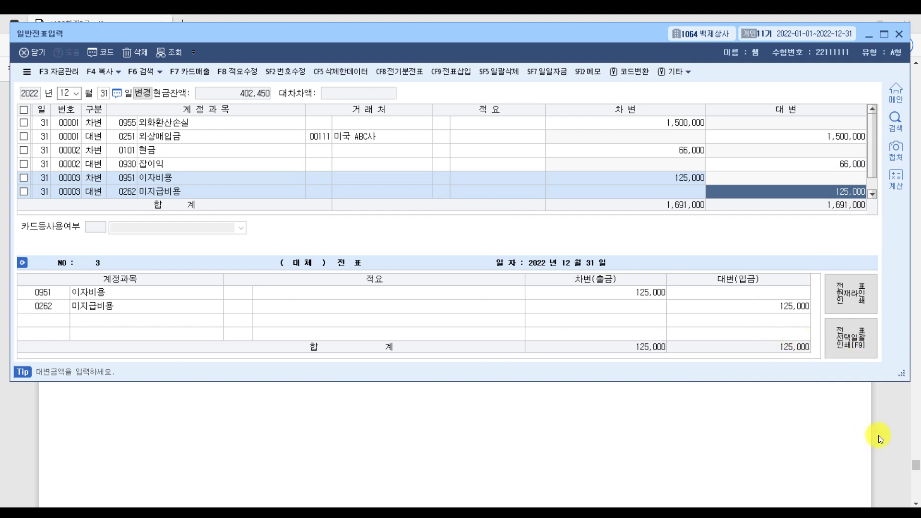
Go to question [4] in the PDF and close the 일반전표입력 window.
key("alt+Tab")
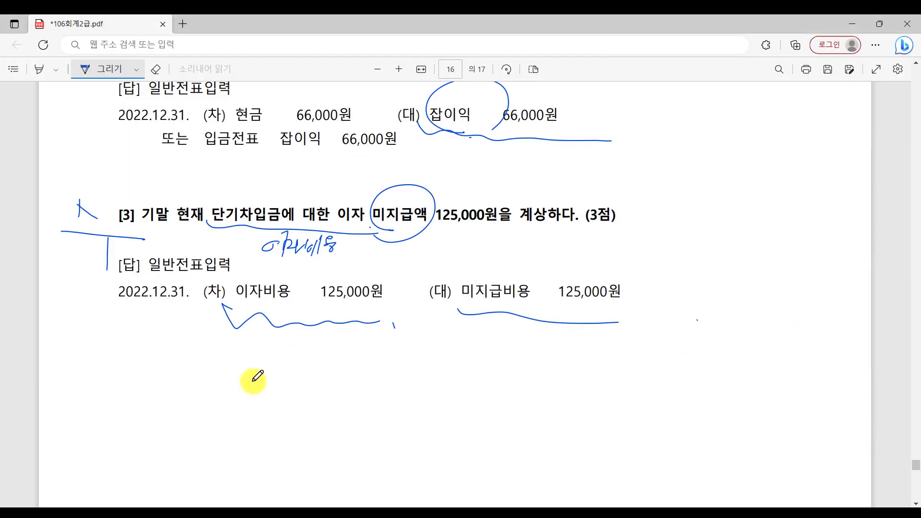
scroll(254, 379, "down", 15)
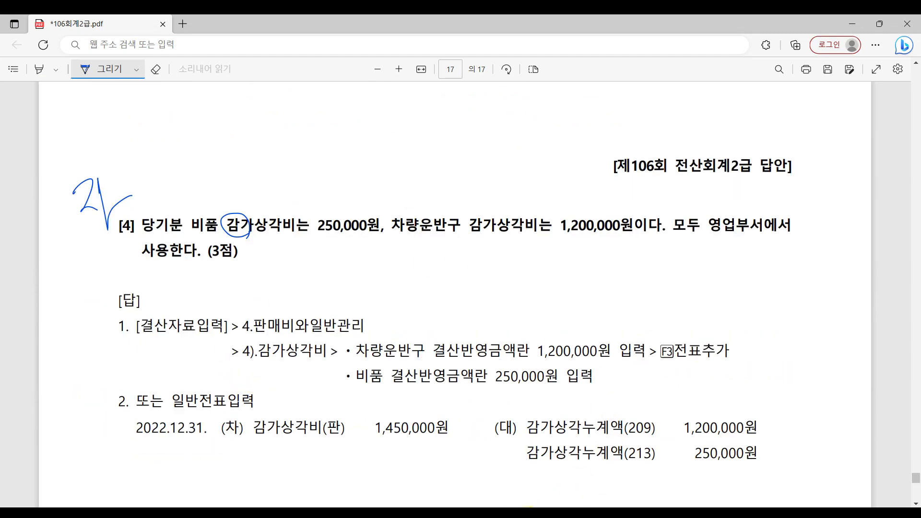
key("alt+Tab")
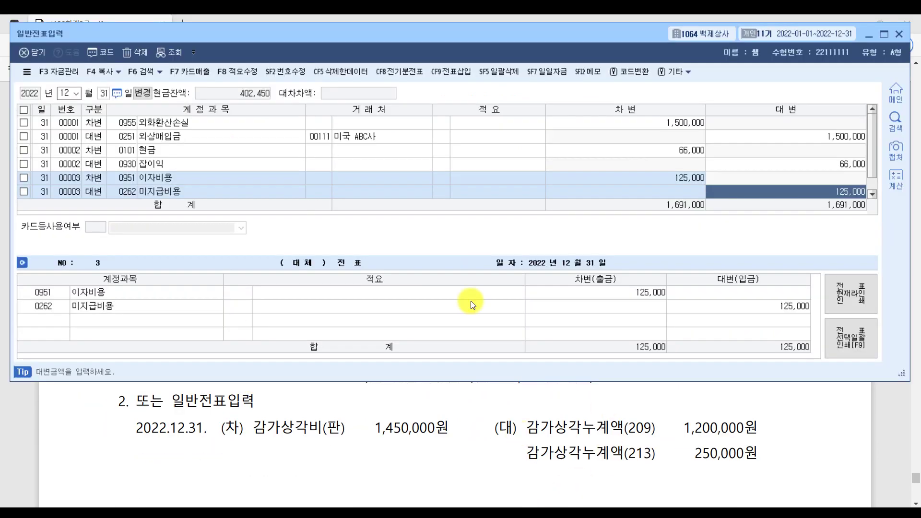
left_click(898, 36)
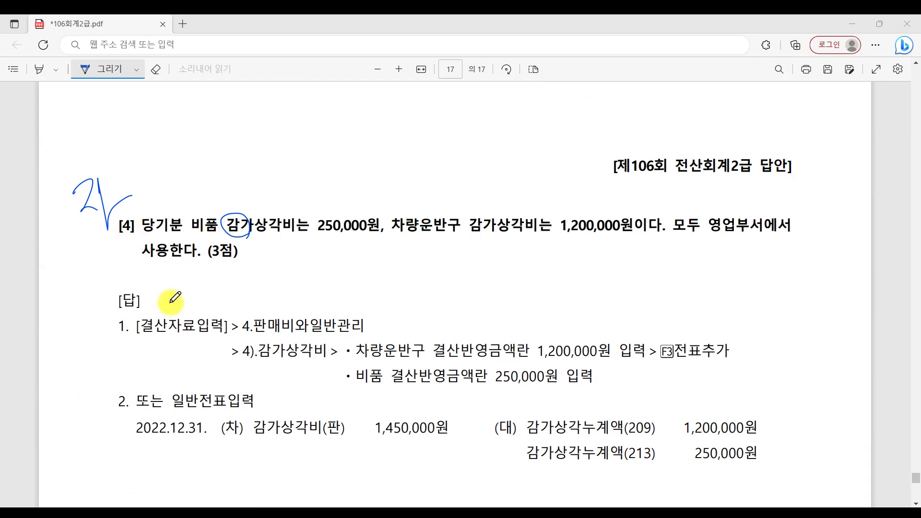
Open 결산자료입력 in KcLep, set the period to 2022년 01월 through 12월, and confirm the 매출원가 및 경비선택 dialog.
key("alt+Tab")
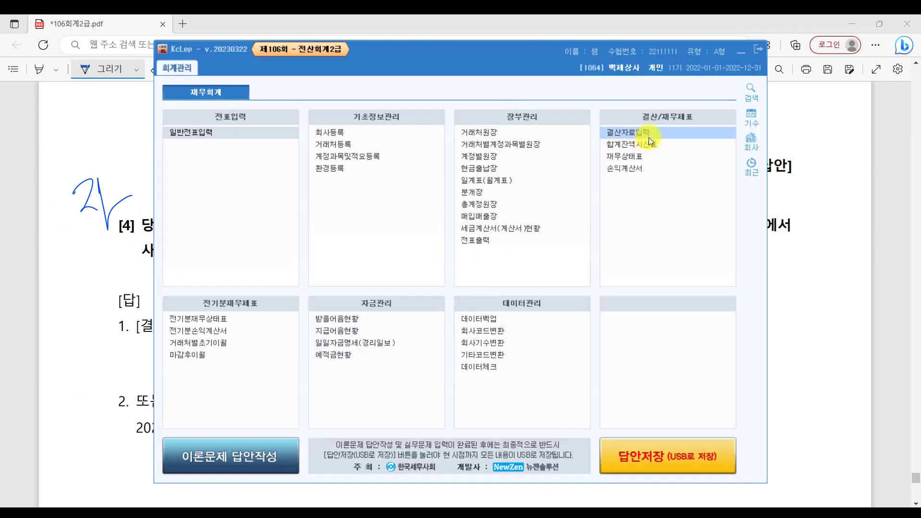
left_click(648, 137)
left_click(649, 137)
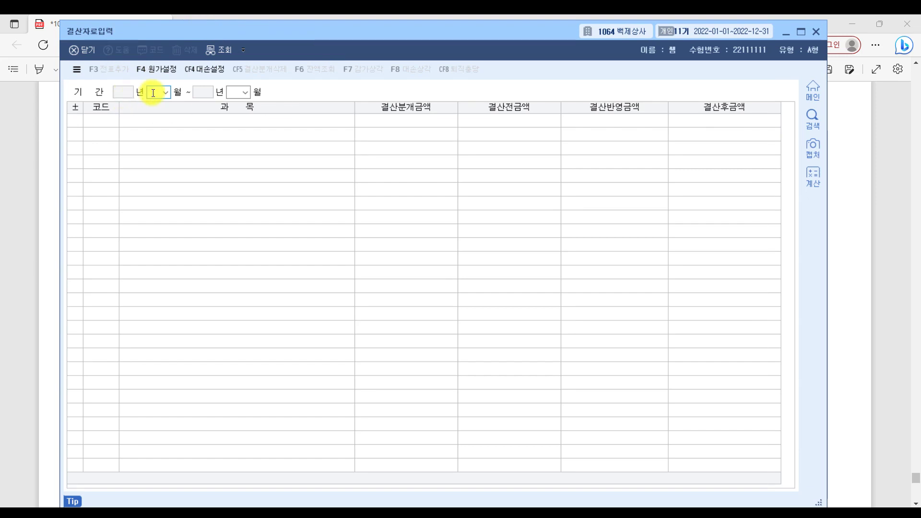
type("12")
key("Return")
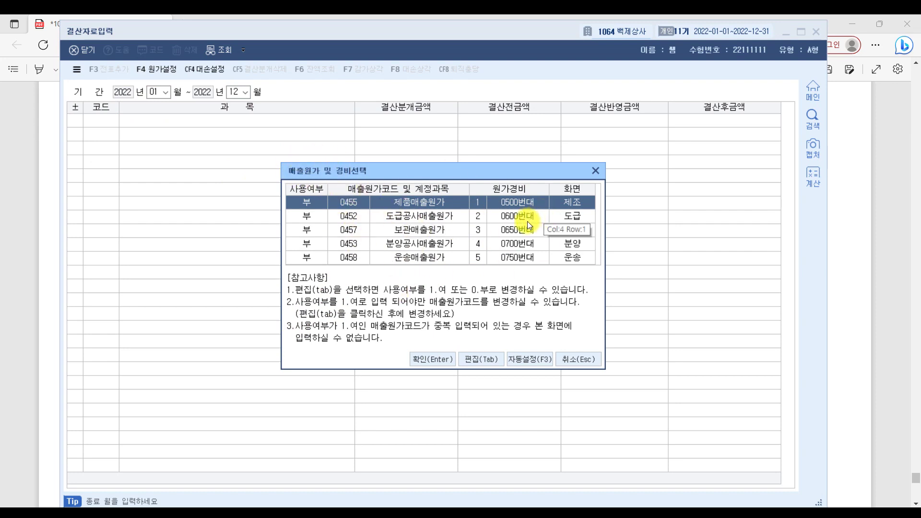
left_click(432, 359)
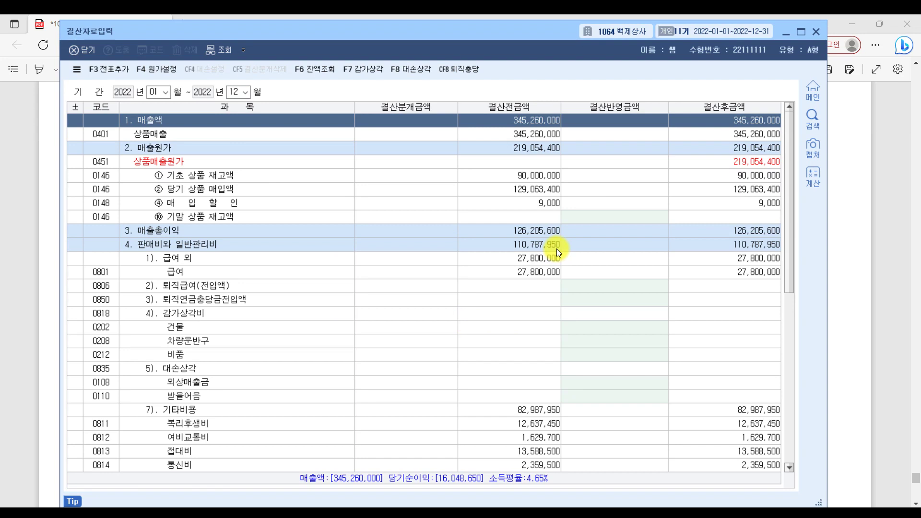
In question [4] of the PDF, underline the 비품 and 차량운반구 감가상각비 amounts and circle 영업부서에서.
left_click(901, 267)
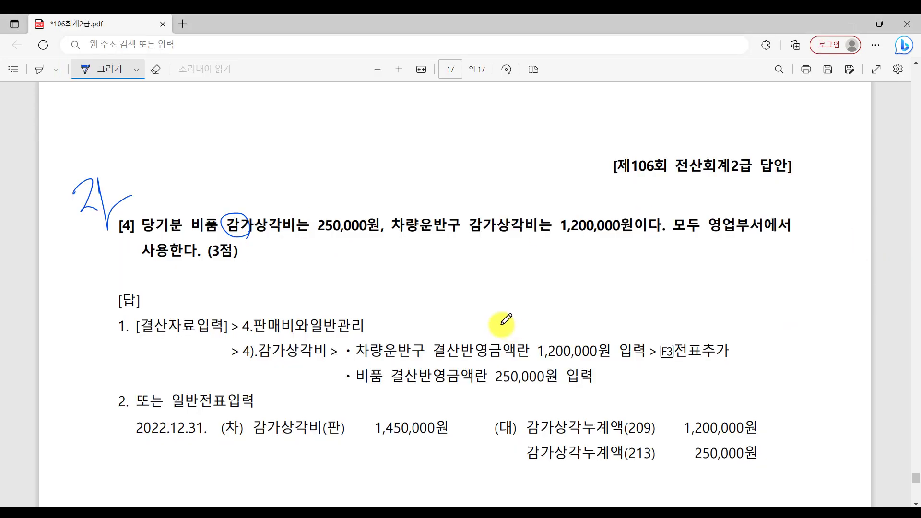
left_click_drag(237, 229, 143, 231)
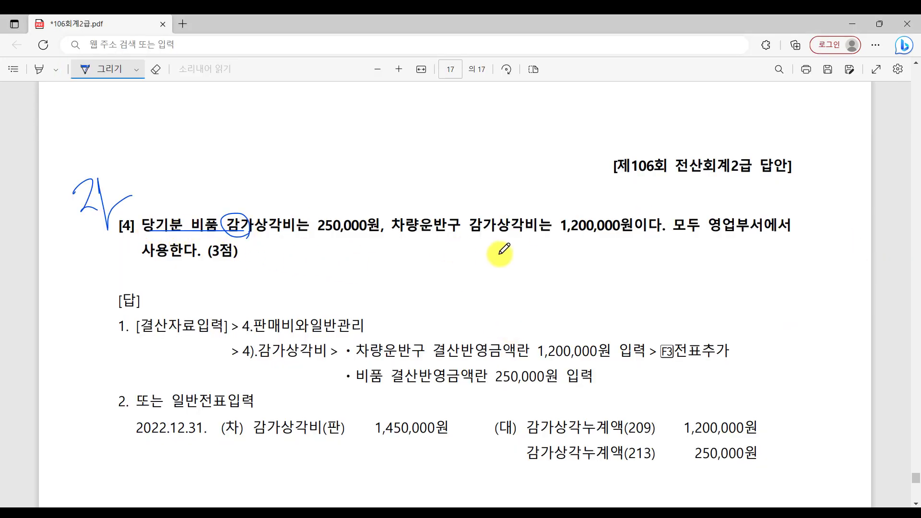
mouse_move(250, 230)
left_mouse_down()
mouse_move(378, 243)
mouse_move(672, 239)
mouse_move(707, 224)
mouse_move(759, 241)
left_mouse_up()
Locate the 4). 감가상각비 rows under 4. 판매비와 일반관리비 in 결산자료입력.
left_click(709, 512)
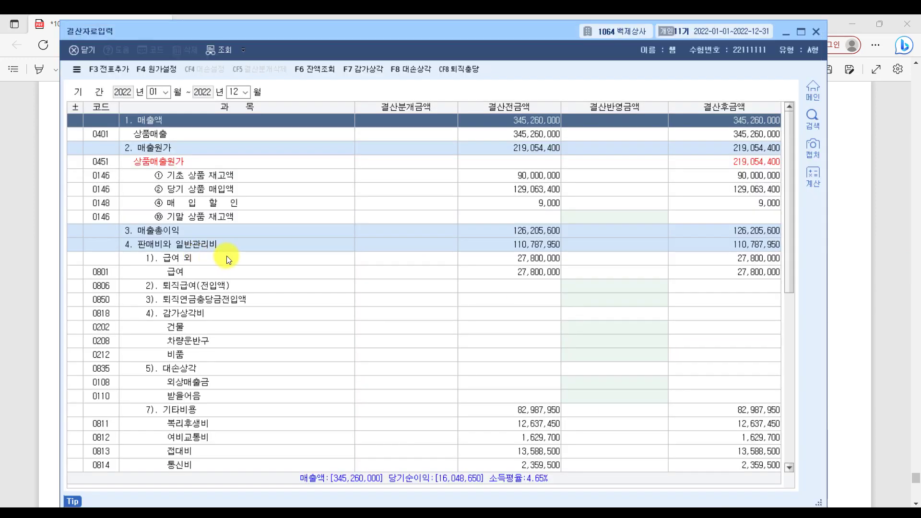
scroll(229, 255, "down", 5)
scroll(228, 256, "up", 3)
left_click(154, 202)
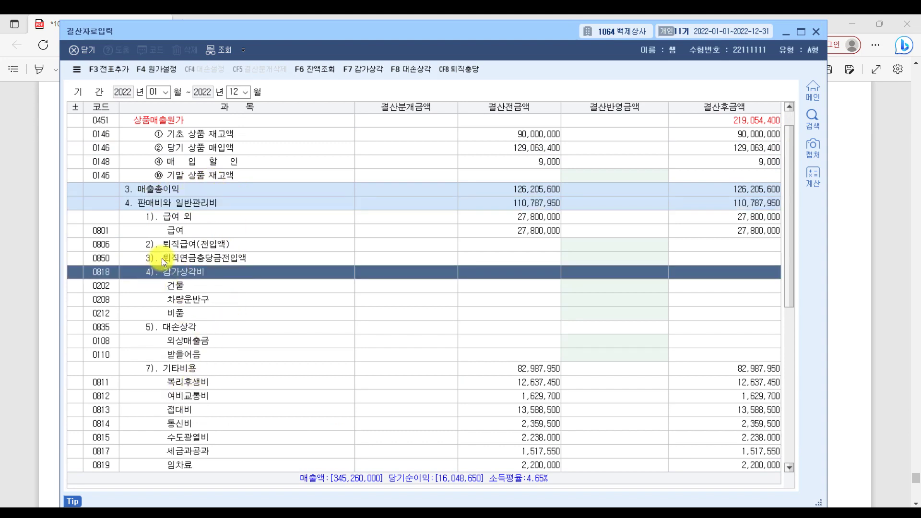
left_click(189, 284)
In question [4] of the PDF, circle 비품 and 차량운반구 and draw arrows from them to 250,000원 and 1,200,000원.
left_click(876, 266)
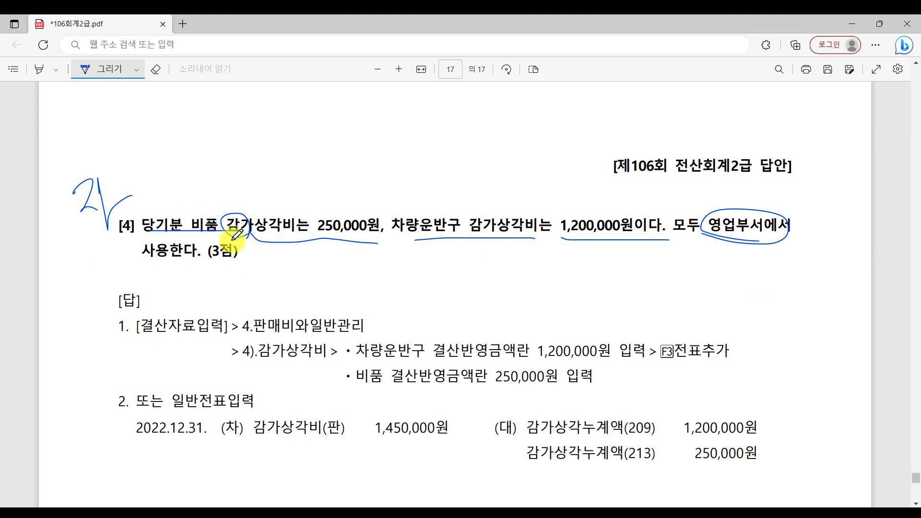
left_click_drag(233, 227, 230, 227)
mouse_move(448, 232)
left_mouse_down()
mouse_move(435, 242)
mouse_move(449, 242)
left_mouse_up()
left_click_drag(204, 215, 370, 207)
left_click_drag(445, 219, 576, 209)
In 결산자료입력, enter 결산반영금액 under 감가상각비 of 250,000 for 비품 and 1,200,000 for 차량운반구.
key("alt+Tab")
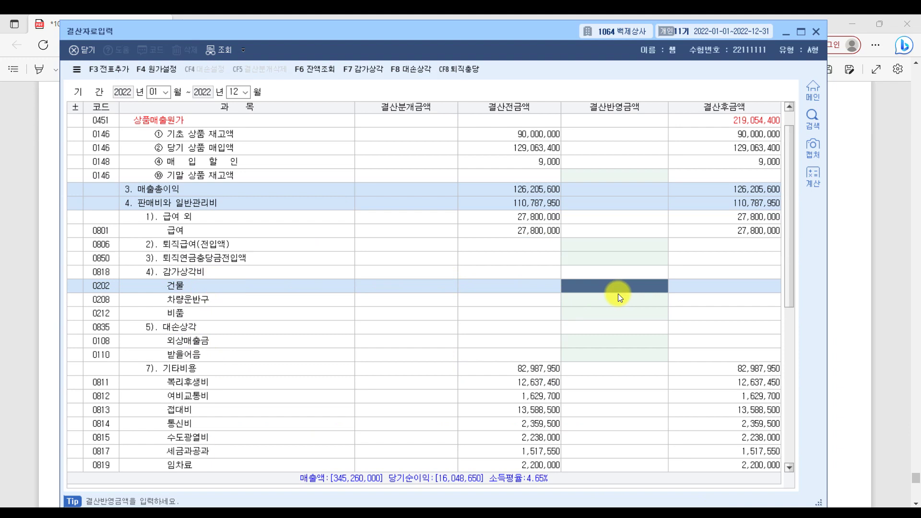
key("Return")
key("Return")
type("250000")
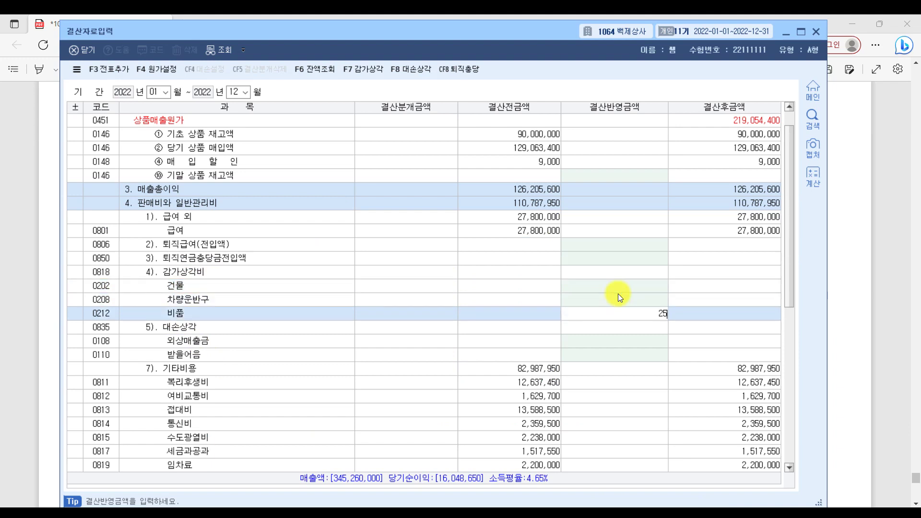
key("Return")
key("Up")
key("Up")
type("1200000")
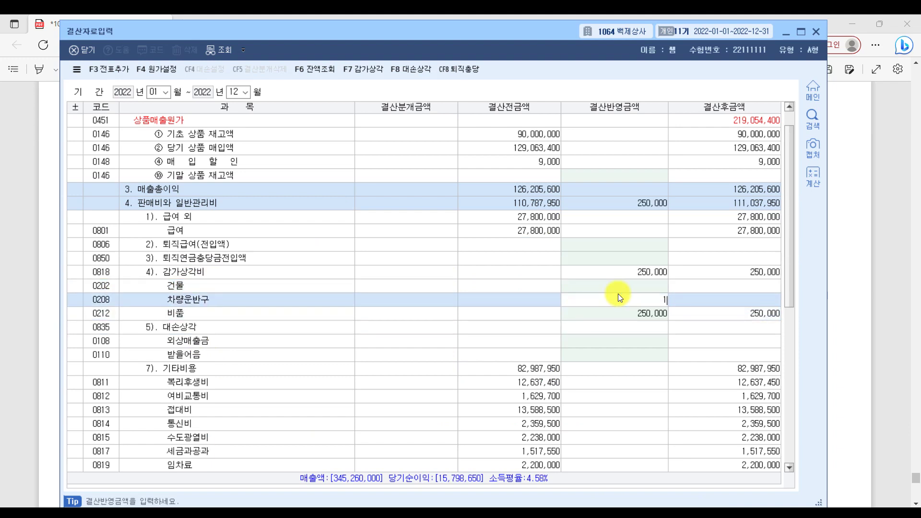
key("Return")
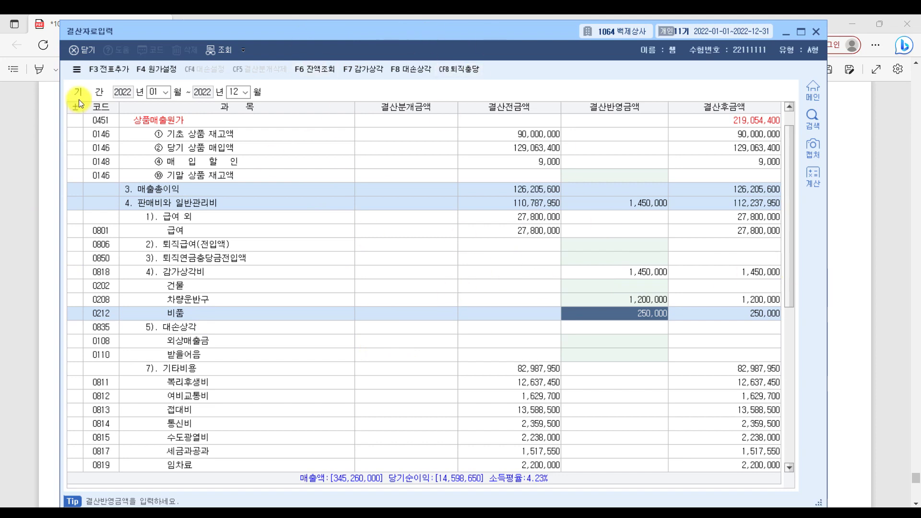
Add the closing entries to 일반전표 with 전표추가, confirm it, and close 결산자료입력.
left_click(119, 70)
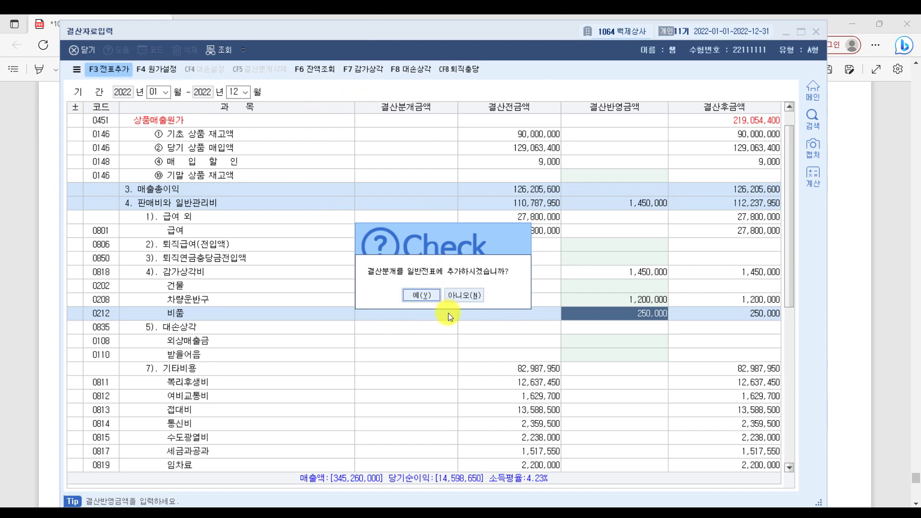
left_click(422, 294)
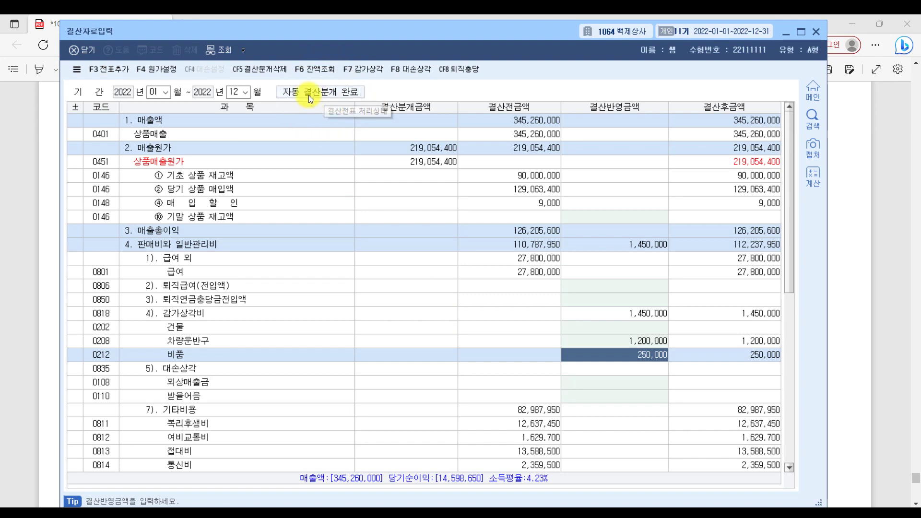
left_click(816, 32)
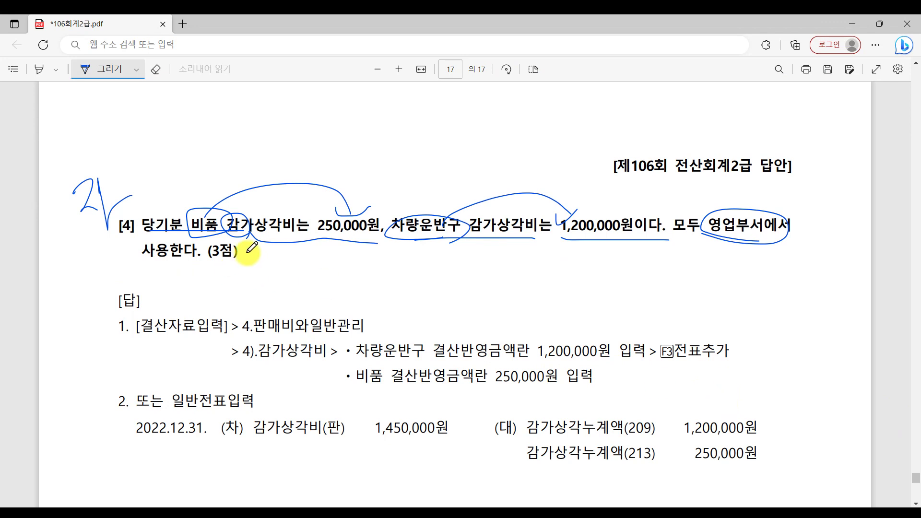
In question [4] of the PDF, circle and cross out the alternative 일반전표입력 answer and underline the 결산반영금액 answer lines.
mouse_move(122, 423)
left_mouse_down()
mouse_move(125, 433)
mouse_move(539, 477)
mouse_move(733, 403)
left_mouse_up()
mouse_move(806, 427)
left_mouse_down()
mouse_move(487, 397)
mouse_move(141, 452)
left_mouse_up()
left_click_drag(748, 383, 629, 477)
left_click_drag(632, 400, 754, 475)
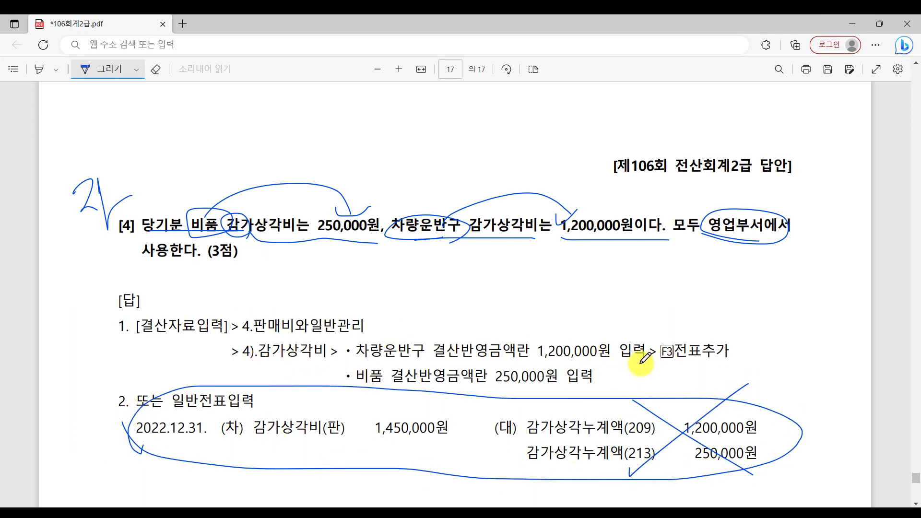
mouse_move(394, 385)
left_mouse_down()
mouse_move(791, 373)
mouse_move(787, 303)
mouse_move(714, 378)
left_mouse_up()
Review the 문제6 and 문제7 questions in the PDF and check the 조회문제 summary image in 그림판.
scroll(759, 373, "down", 10)
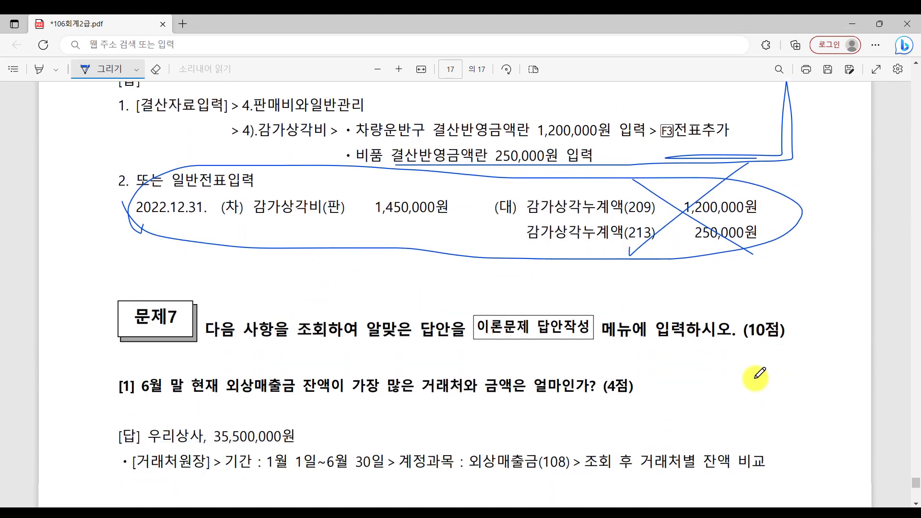
scroll(411, 382, "up", 10)
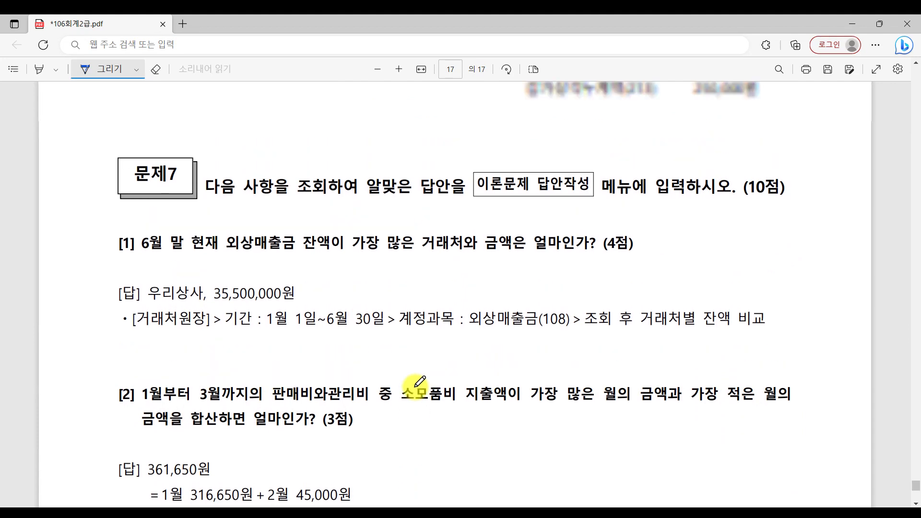
scroll(417, 384, "up", 15)
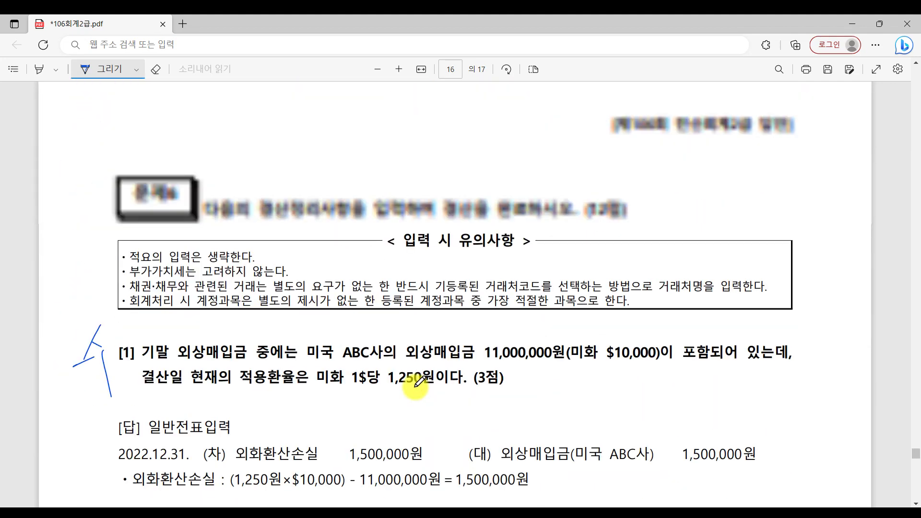
scroll(434, 379, "down", 10)
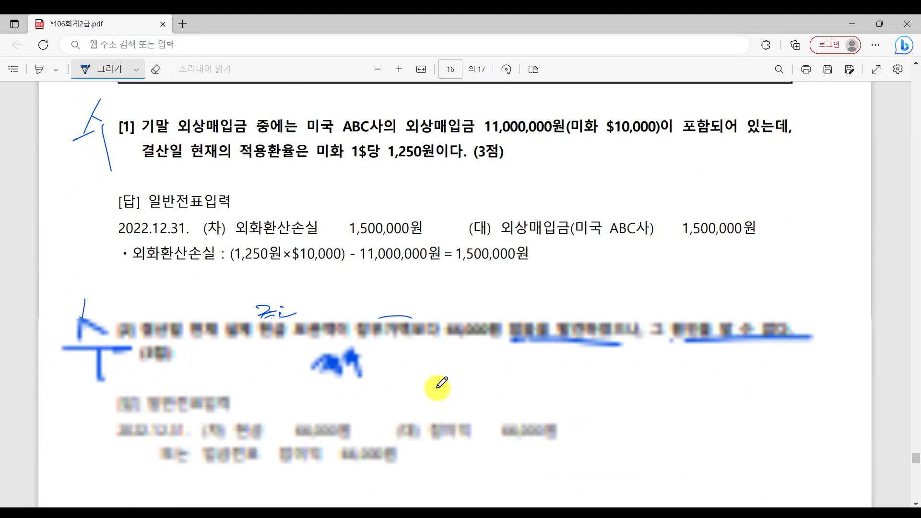
scroll(440, 384, "down", 10)
scroll(425, 394, "up", 6)
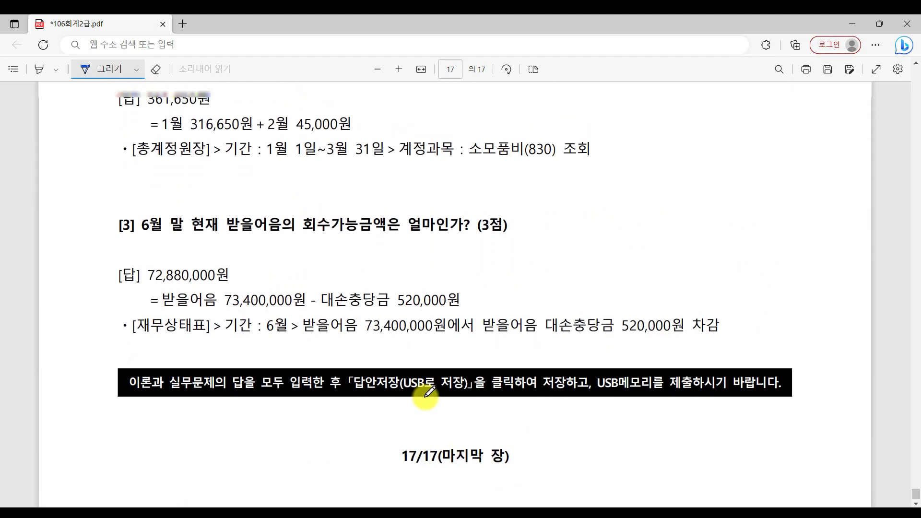
scroll(426, 395, "down", 1)
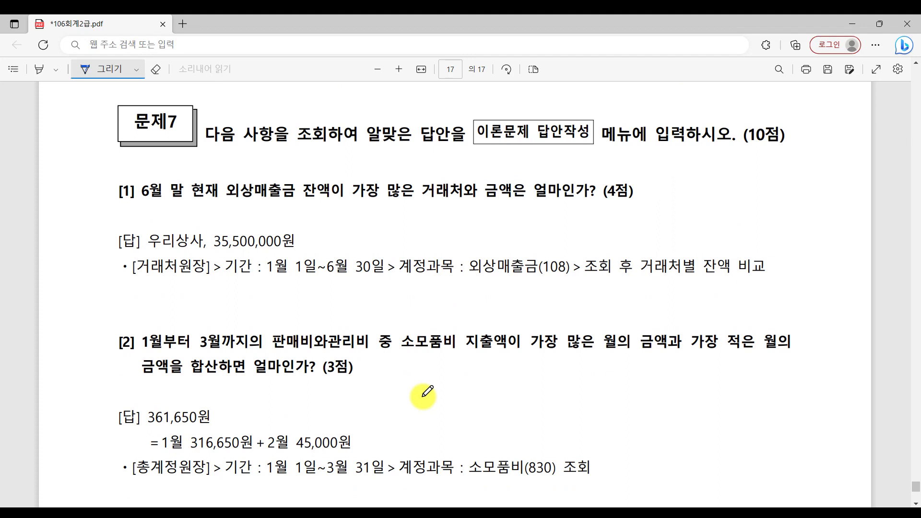
key("alt+Tab")
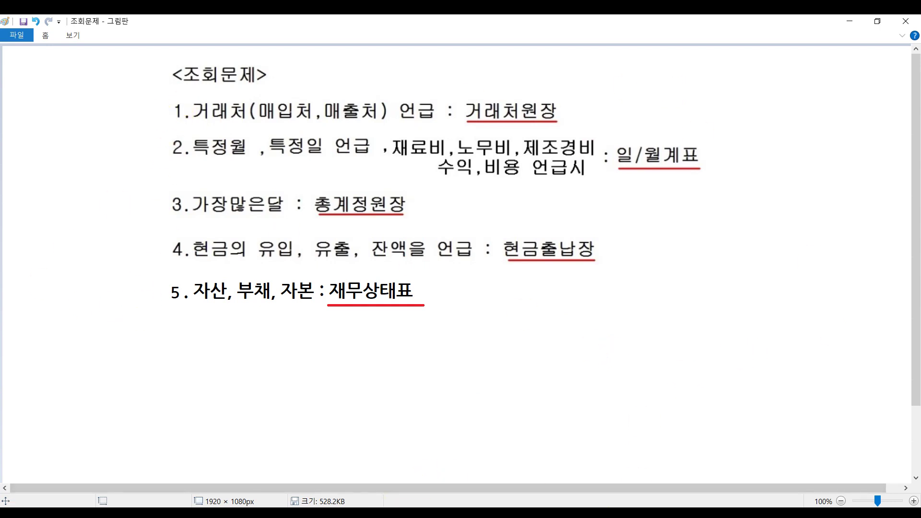
key("alt+Tab")
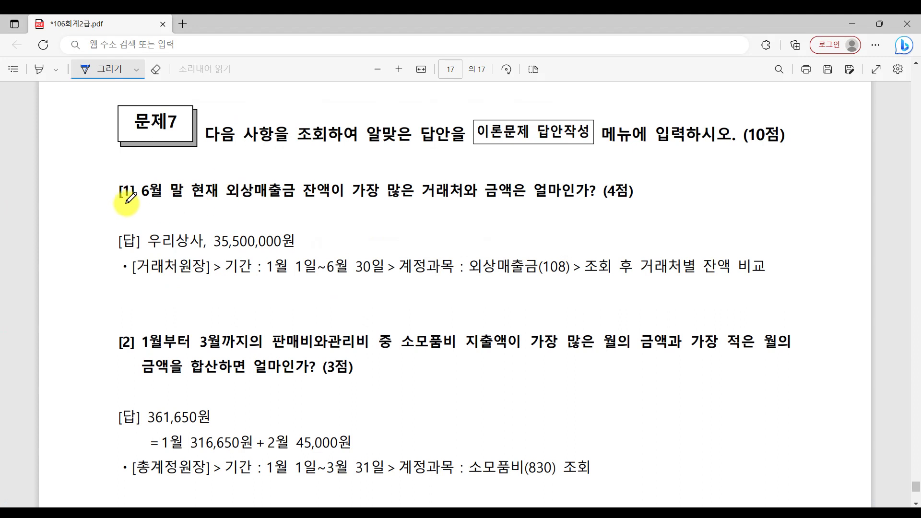
In 문제7 question [1], underline 6월 말, circle 거래처 and 현재, and write the period 1/1 ~ 6/30 above the text.
left_click_drag(126, 203, 181, 204)
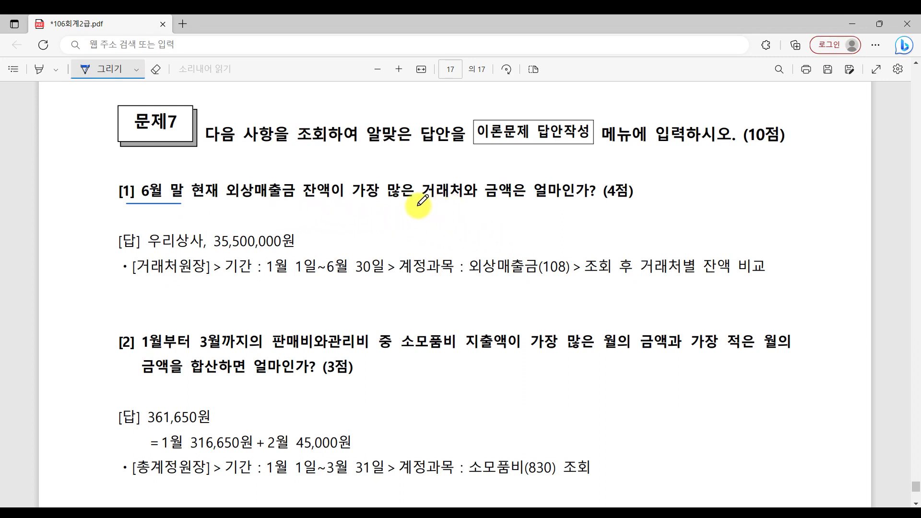
mouse_move(476, 201)
left_mouse_down()
mouse_move(440, 206)
mouse_move(486, 179)
mouse_move(434, 206)
mouse_move(479, 201)
mouse_move(460, 212)
mouse_move(453, 204)
mouse_move(487, 159)
left_mouse_up()
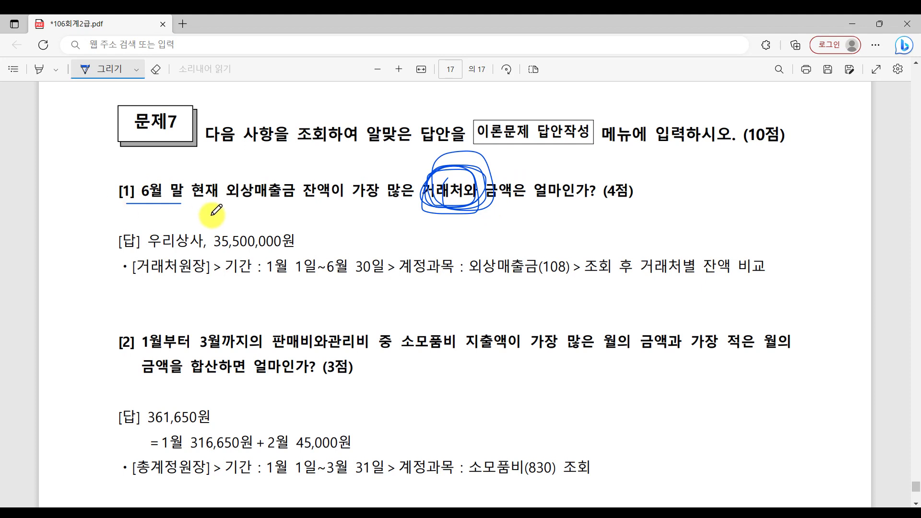
left_click_drag(214, 206, 206, 207)
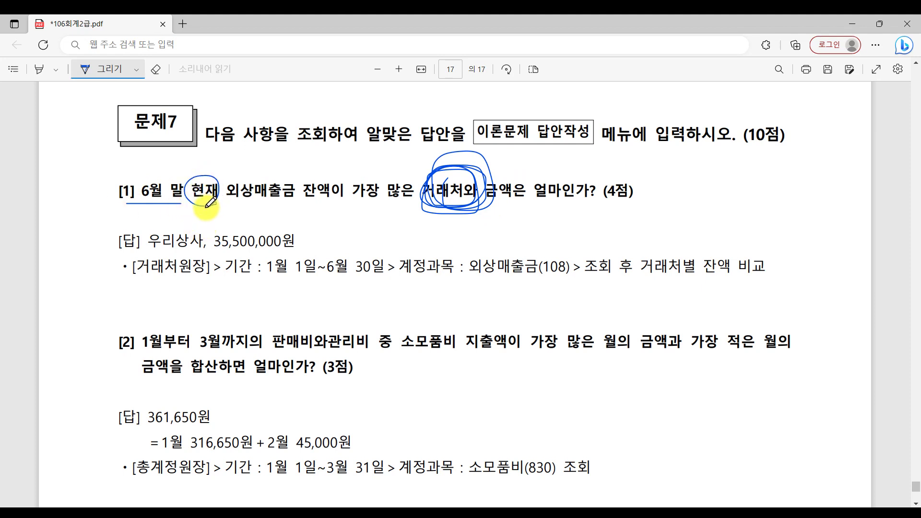
mouse_move(210, 171)
left_mouse_down()
mouse_move(231, 152)
mouse_move(214, 157)
left_mouse_up()
mouse_move(229, 168)
left_mouse_down()
mouse_move(227, 175)
mouse_move(246, 159)
mouse_move(290, 152)
mouse_move(298, 165)
mouse_move(321, 161)
left_mouse_up()
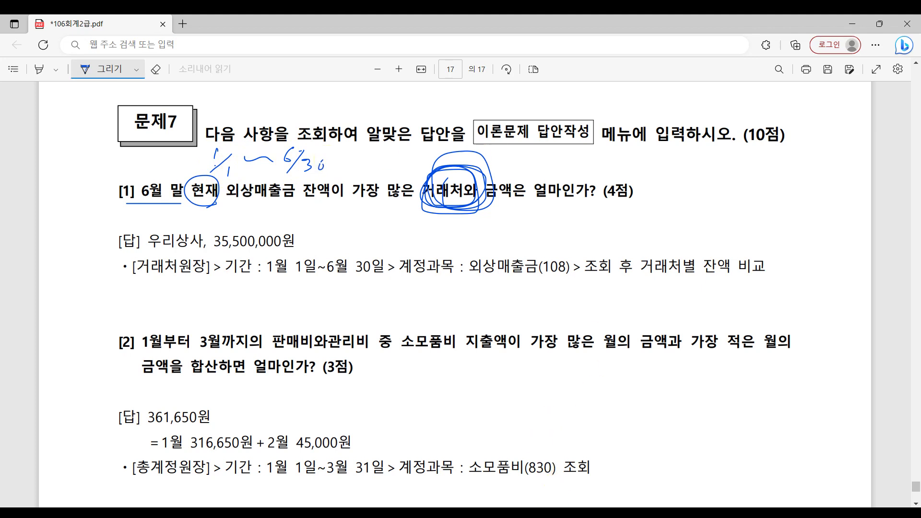
Open 거래처원장 in KcLep and set its period to 2022년 1월 1일 ~ 6월 30일.
left_click(552, 16)
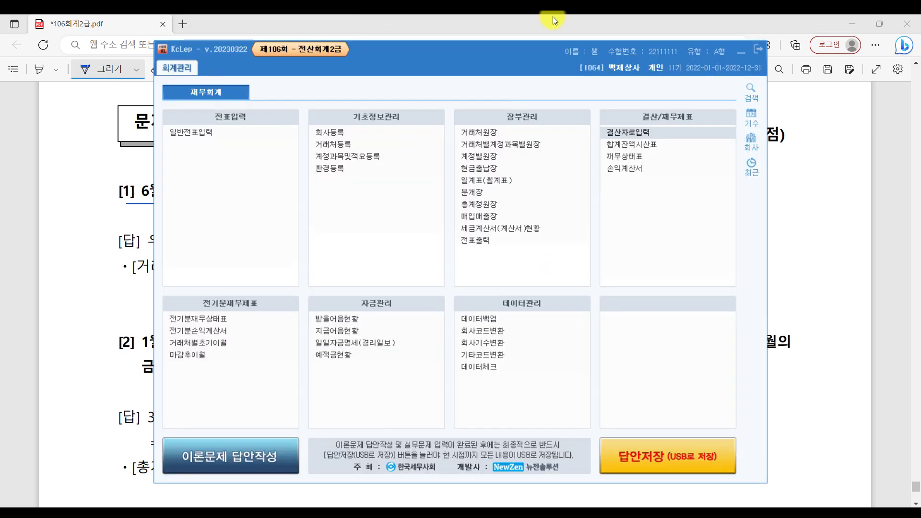
left_click(493, 135)
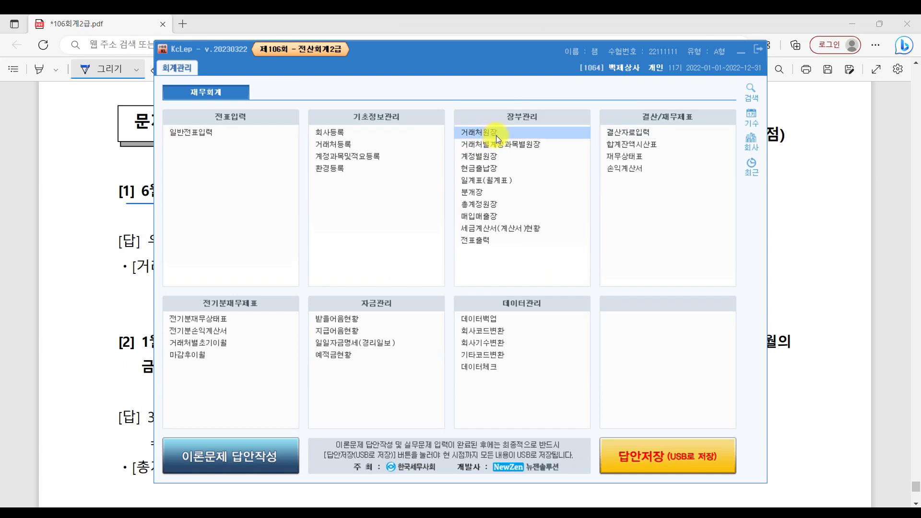
left_click(496, 135)
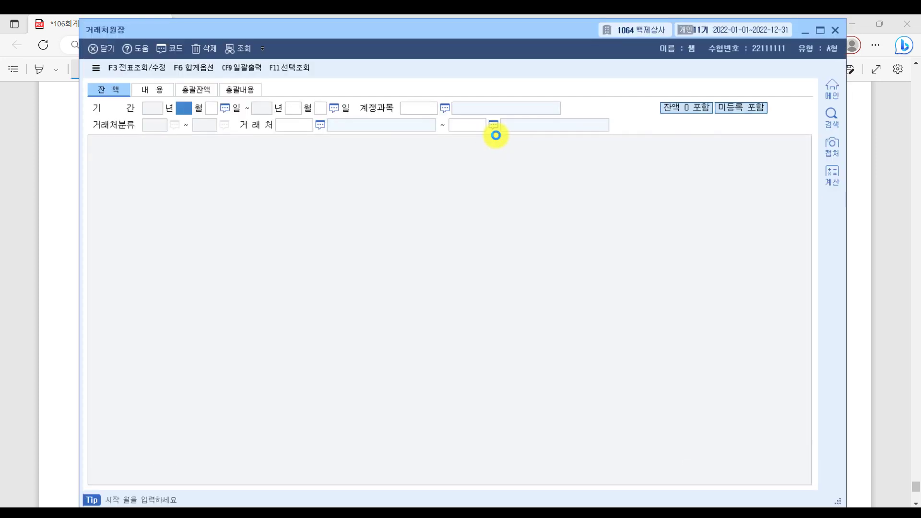
type("1")
key("Return")
type("6")
key("Return")
type("30")
key("Return")
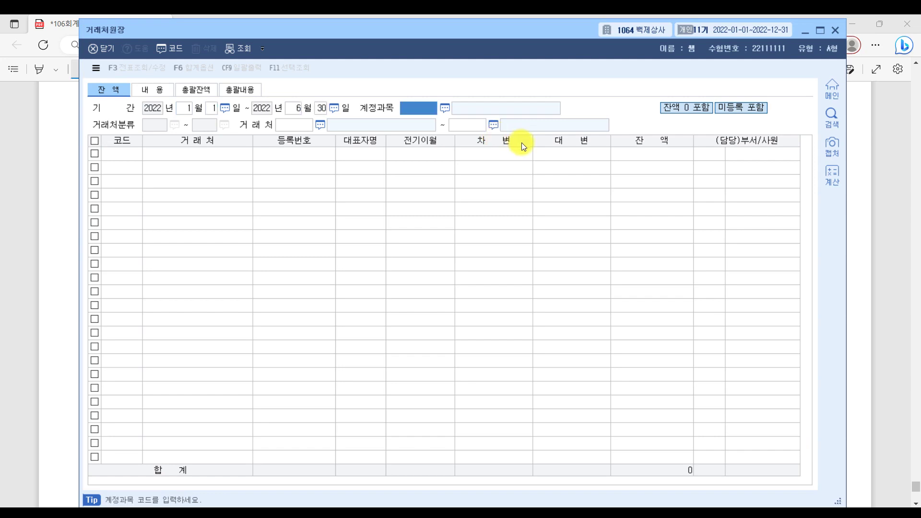
Query the 거래처원장 balances for 계정과목 0108 외상매출금 across all 거래처 from 00101 to 99603.
left_click(906, 199)
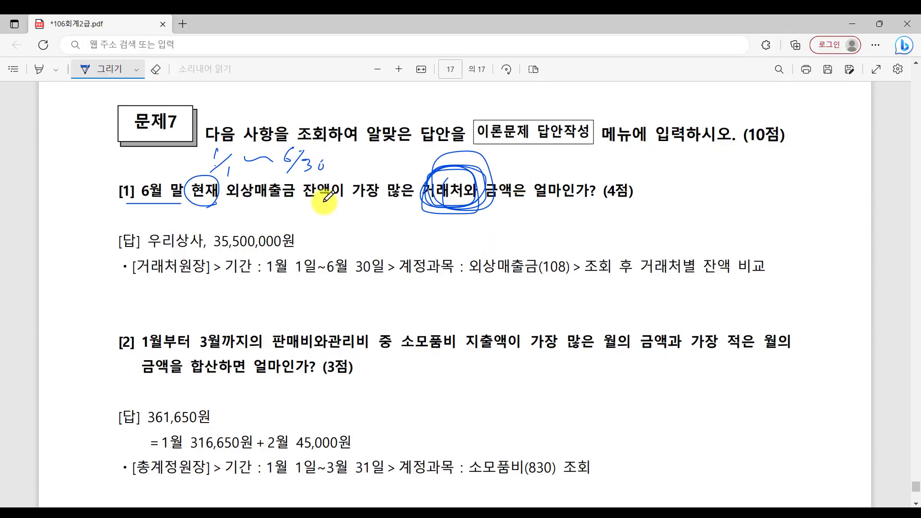
left_click(717, 504)
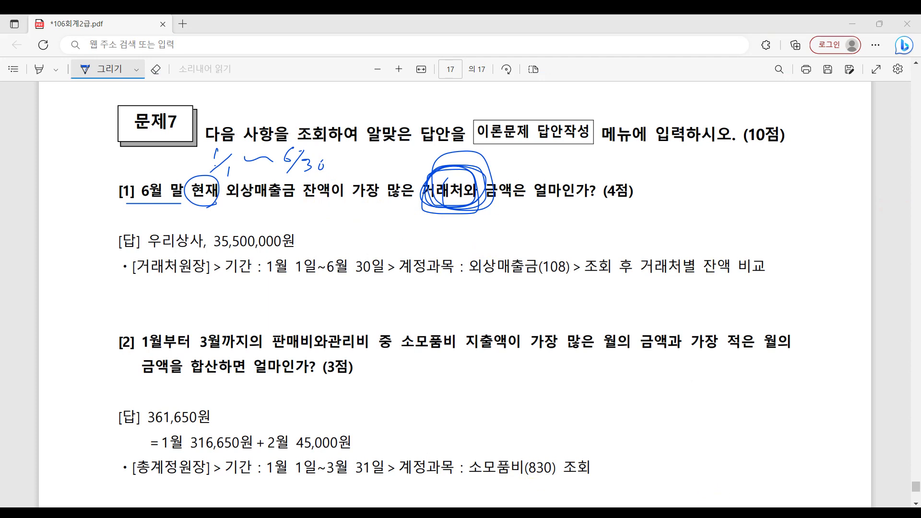
key("F2")
key("Page_Down")
key("Escape")
type("108")
key("Return")
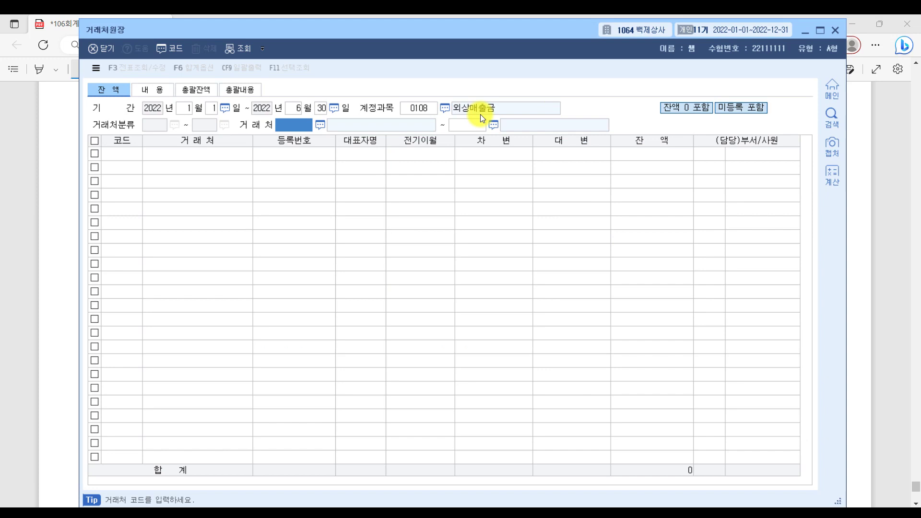
key("Return")
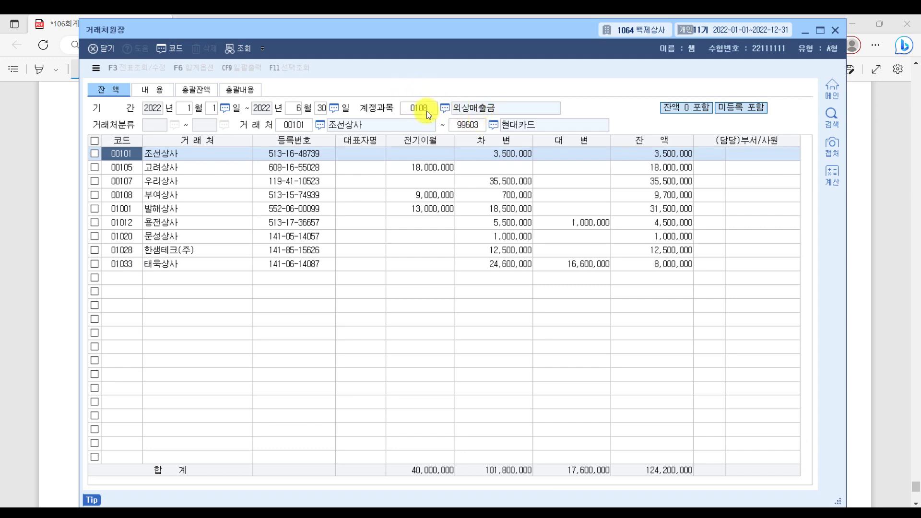
Sort the 거래처원장 rows by 잔액 in descending order.
left_click(663, 142)
left_click(663, 141)
left_click(662, 140)
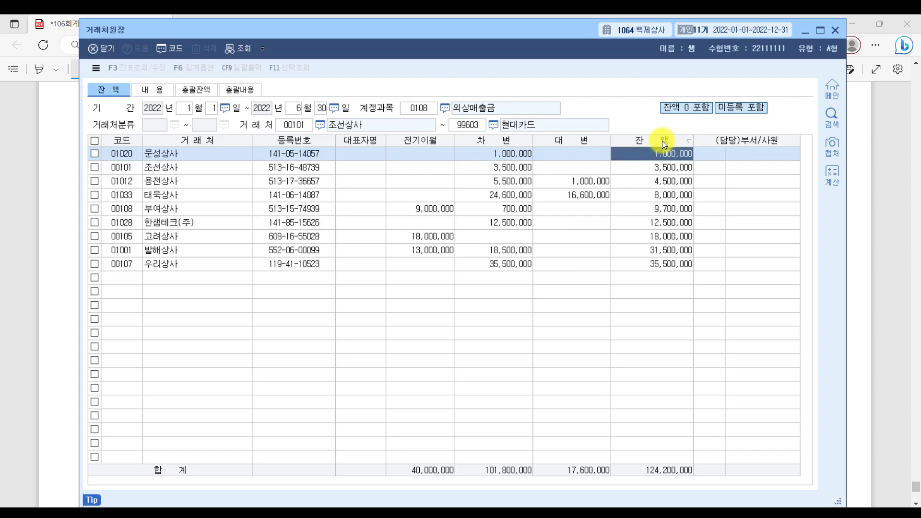
left_click(662, 140)
left_click(662, 140)
left_click(662, 140)
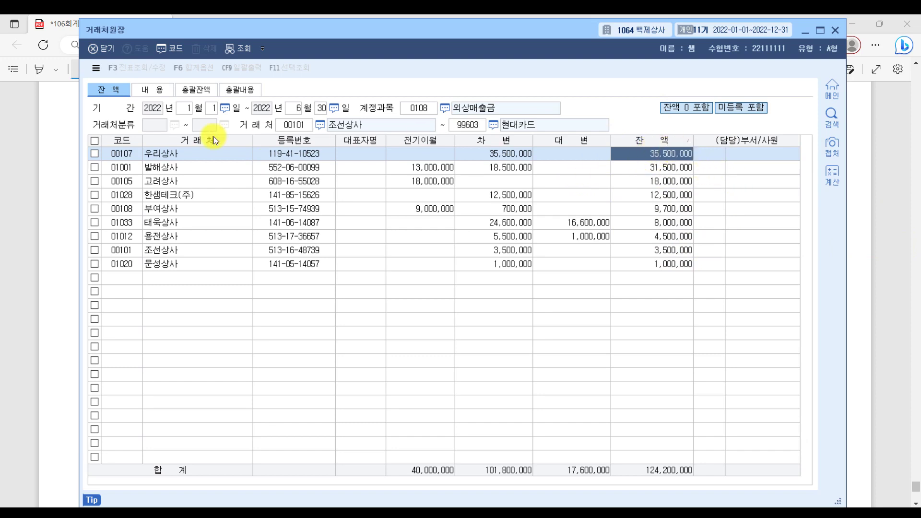
Select the 우리상사 row, and in the PDF underline 우리상사 and 35,500,000원 in question [1]'s answer.
left_click(171, 148)
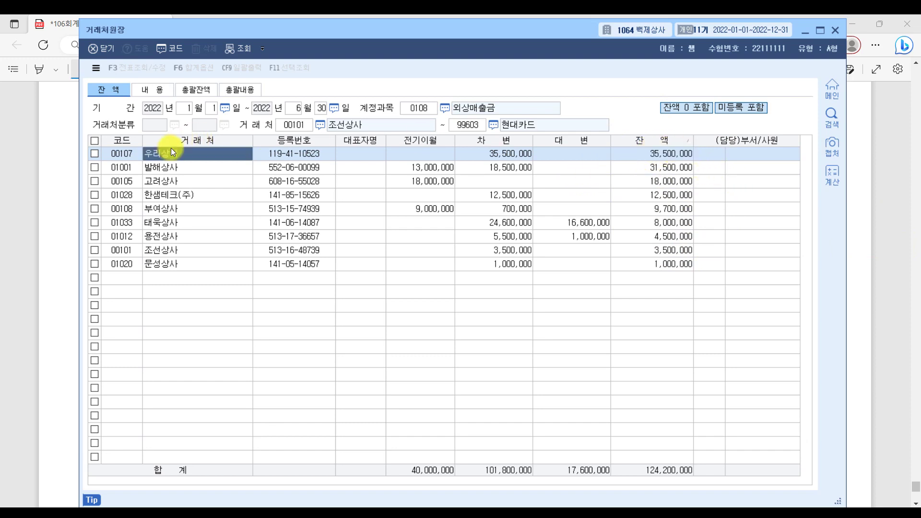
left_click(891, 238)
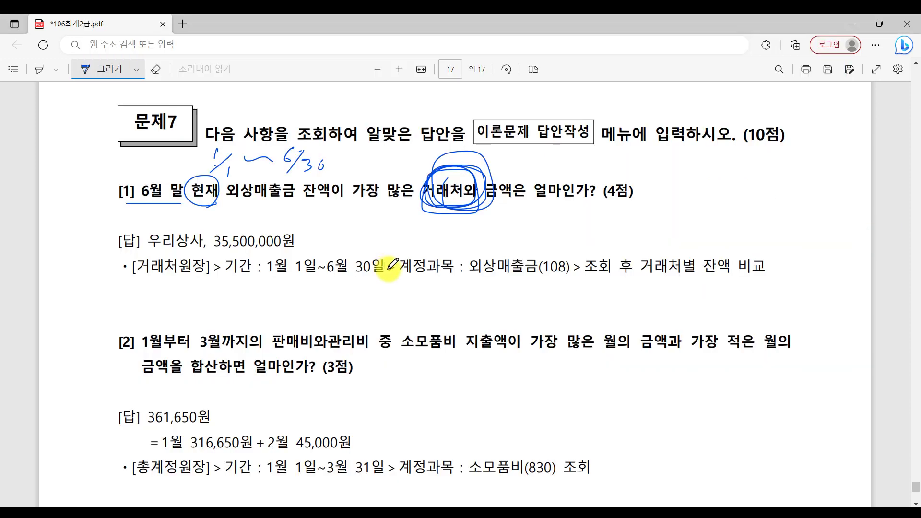
left_click_drag(149, 247, 308, 254)
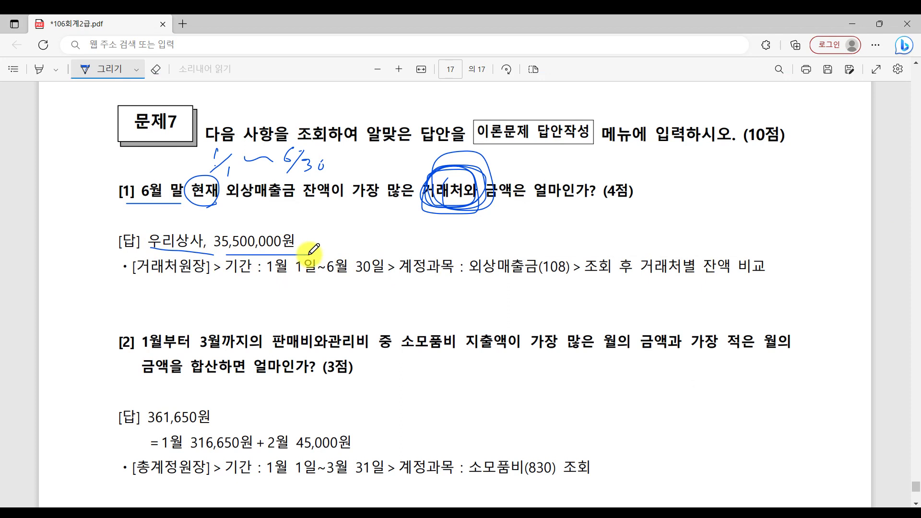
In question [2] of the PDF, circle 소모품비 and underline 가장 많은 월 and 가장 적은 월.
scroll(401, 321, "down", 5)
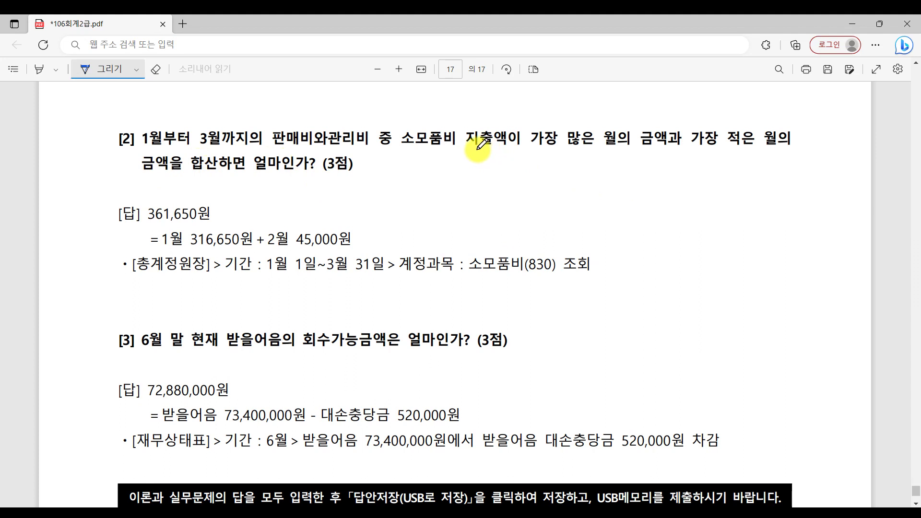
mouse_move(396, 151)
left_mouse_down()
mouse_move(470, 151)
mouse_move(396, 110)
mouse_move(400, 150)
left_mouse_up()
left_click_drag(522, 152, 619, 147)
left_click_drag(691, 150, 797, 149)
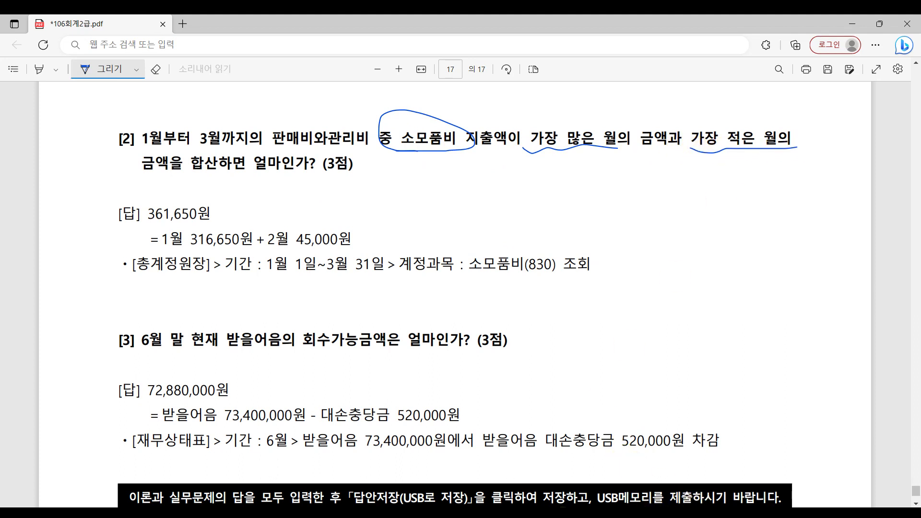
In the 조회문제 image in 그림판, circle item 3, 가장많은달 : 총계정원장, and return to the PDF.
key("alt+Tab")
mouse_move(196, 225)
left_mouse_down()
mouse_move(429, 229)
mouse_move(421, 181)
mouse_move(175, 195)
mouse_move(362, 231)
mouse_move(331, 173)
mouse_move(422, 213)
mouse_move(305, 206)
left_mouse_up()
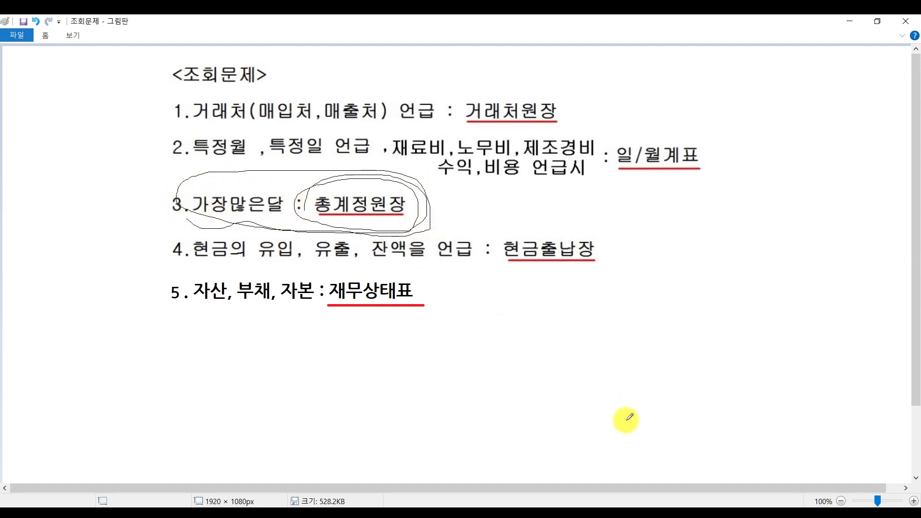
key("alt+Tab")
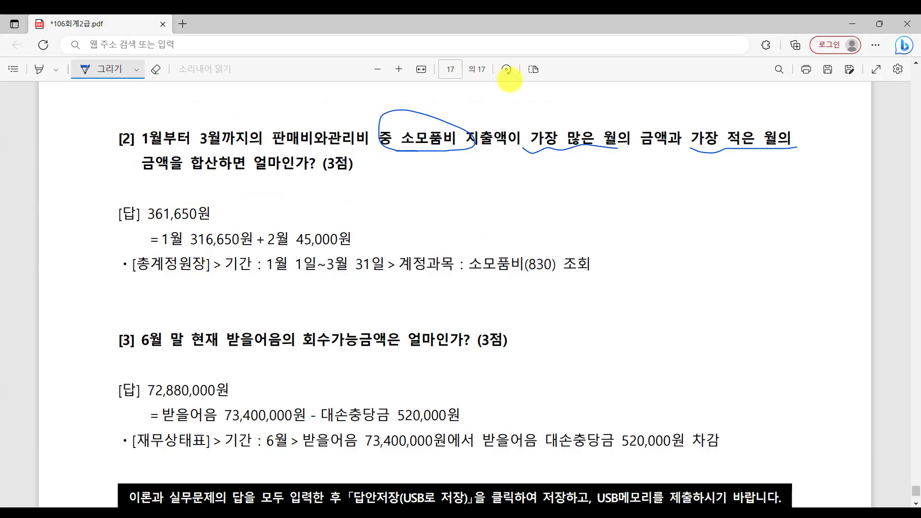
Open 총계정원장 in KcLep and reposition its window further toward the center of the screen.
key("alt+Tab")
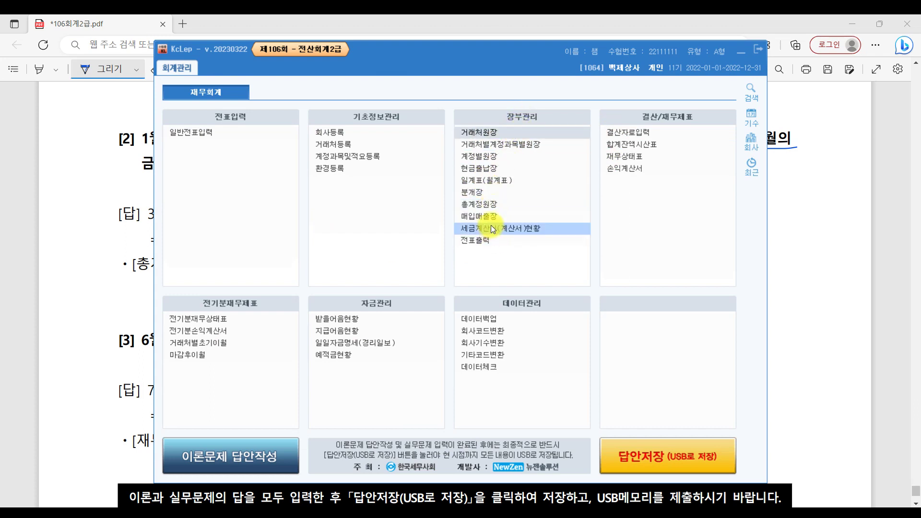
left_click(494, 208)
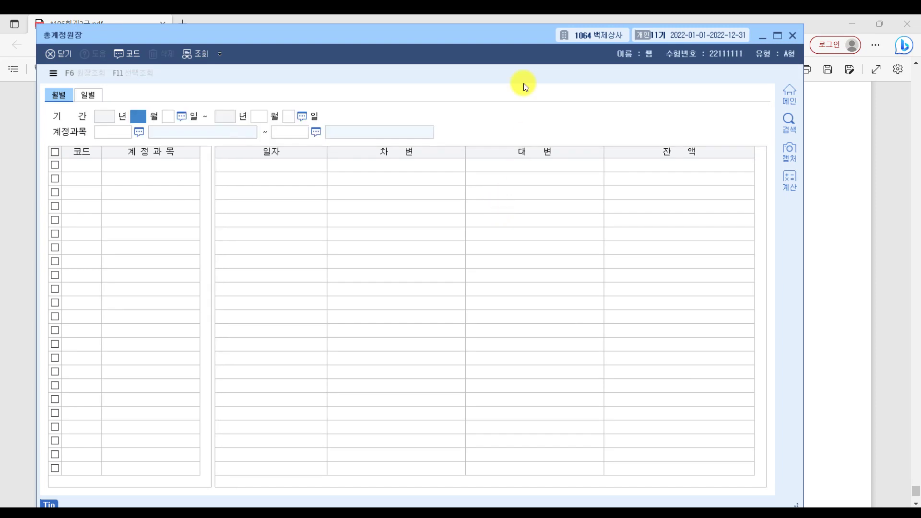
left_click_drag(462, 34, 527, 27)
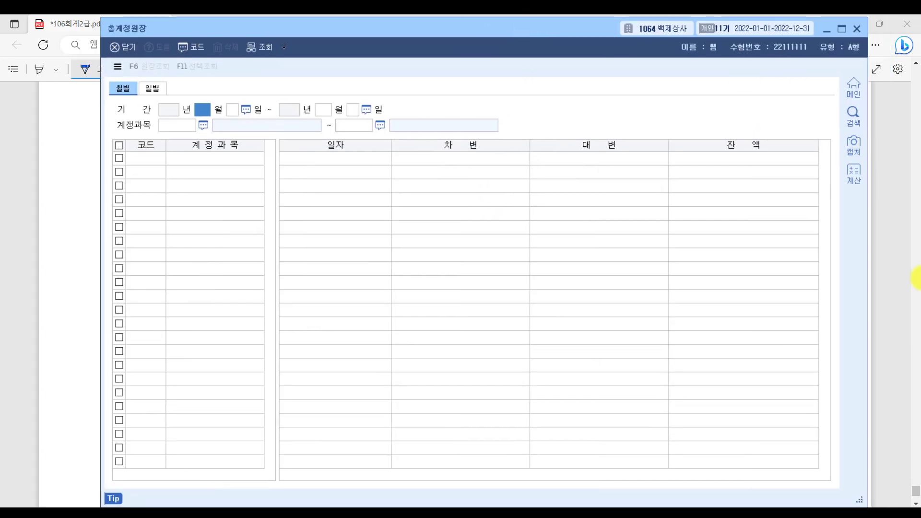
Underline 1월부터 3월까지 in question [2] of the PDF.
left_click(897, 224)
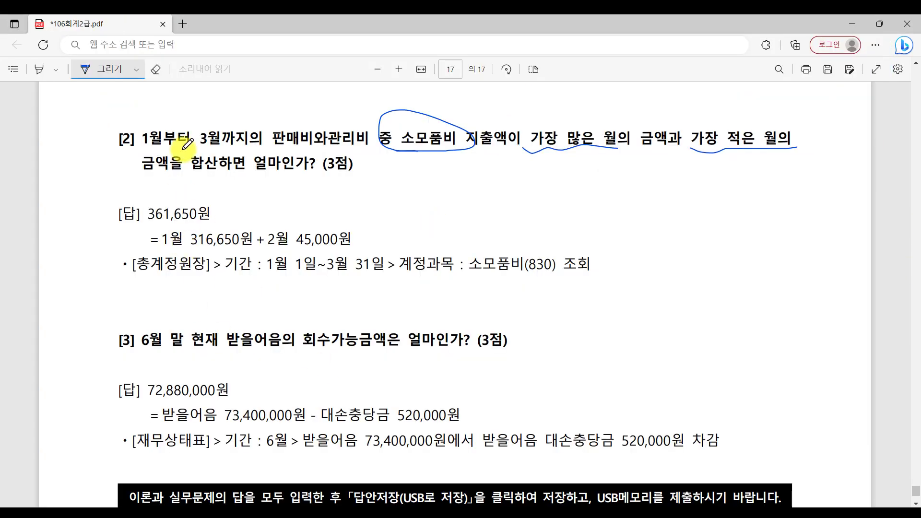
left_click_drag(128, 151, 244, 149)
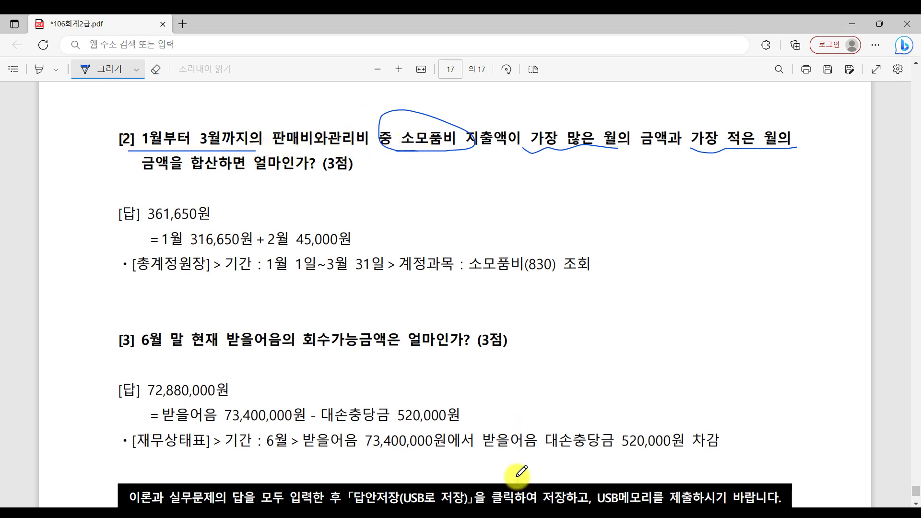
Switch to 총계정원장 in KcLep and set the 월별 inquiry period to January 1 through March 31, 2022.
key("alt+Tab")
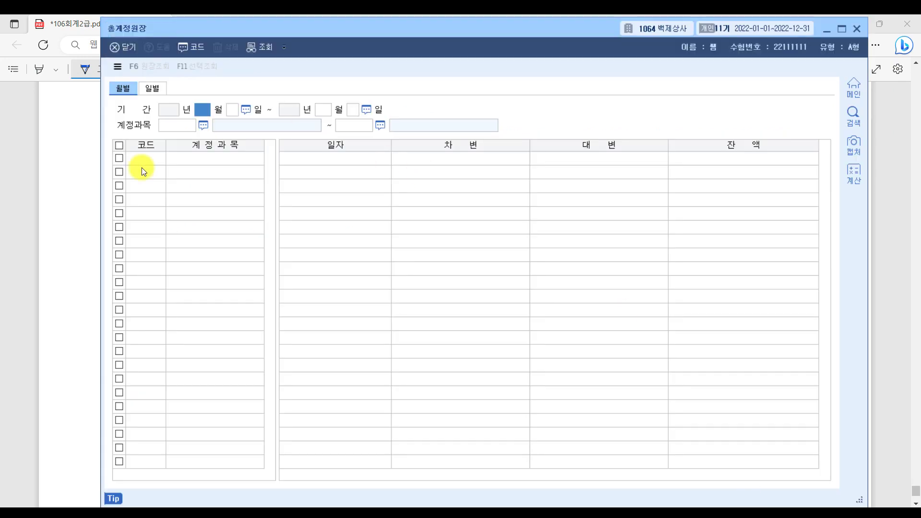
type("1")
key("Return")
key("Return")
type("3")
key("Return")
key("Return")
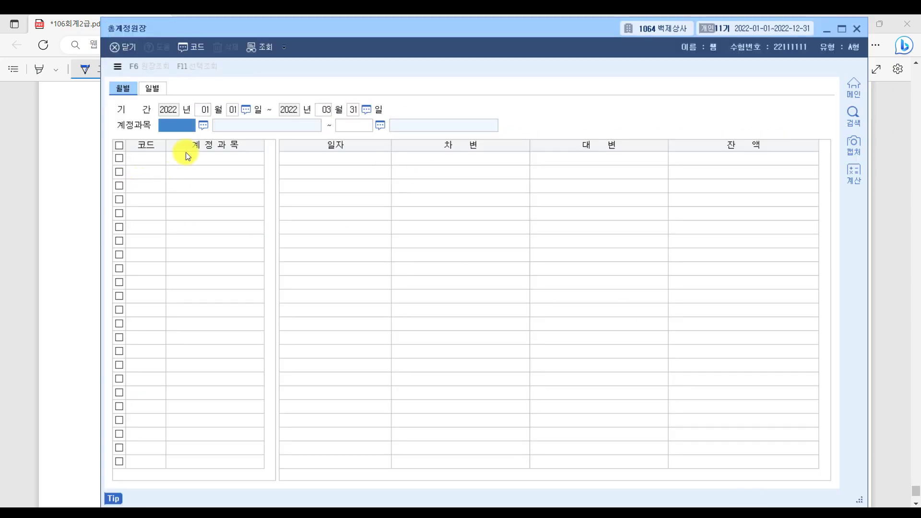
key("F2")
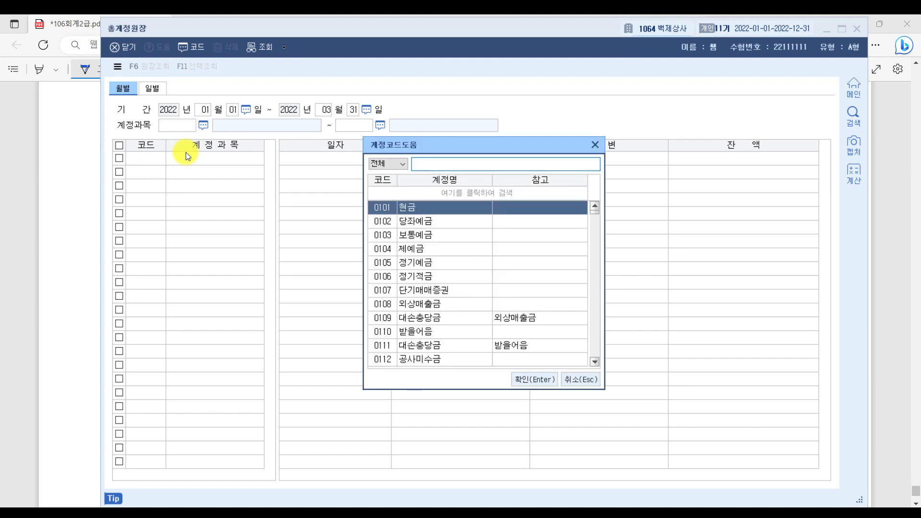
type("소모품")
key("Return")
key("shift+Tab")
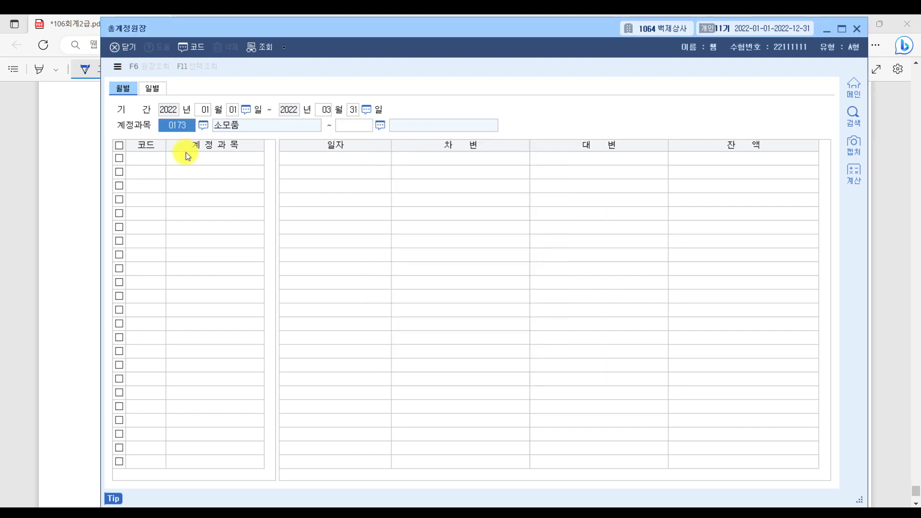
Set the starting 계정과목 of the ledger inquiry to 0830 소모품비 (판매관리비).
key("F2")
type("소모")
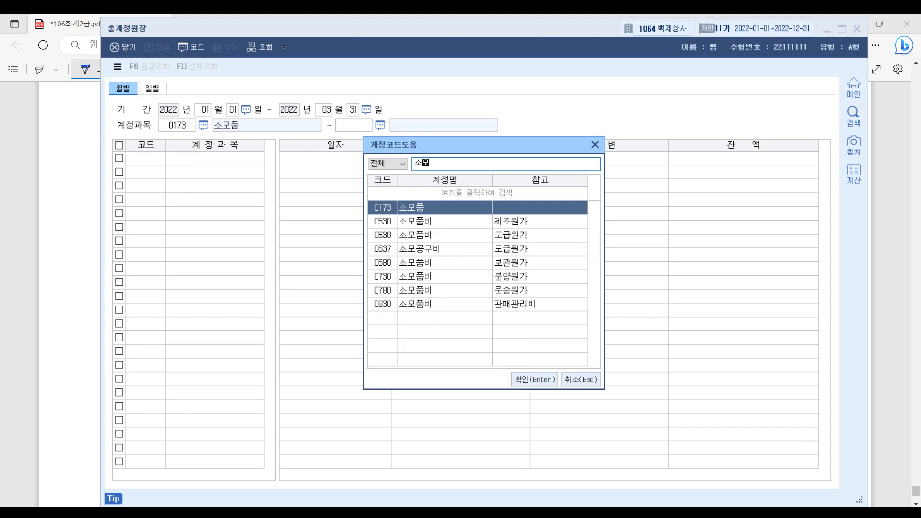
key("Down")
key("Down")
key("Down")
key("Down")
key("Down")
key("Down")
key("Down")
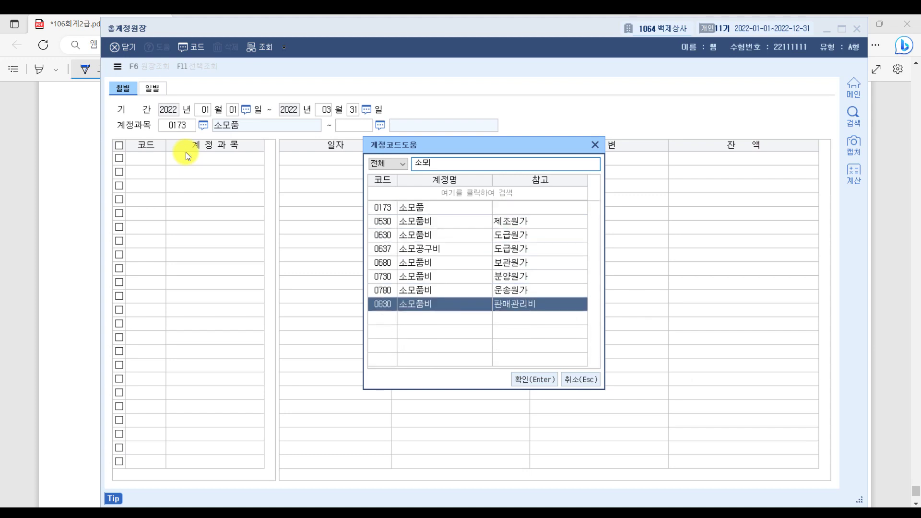
key("Return")
Set the ending 계정과목 to 0830 소모품비 (판매관리비) as well and run the monthly ledger inquiry.
key("F2")
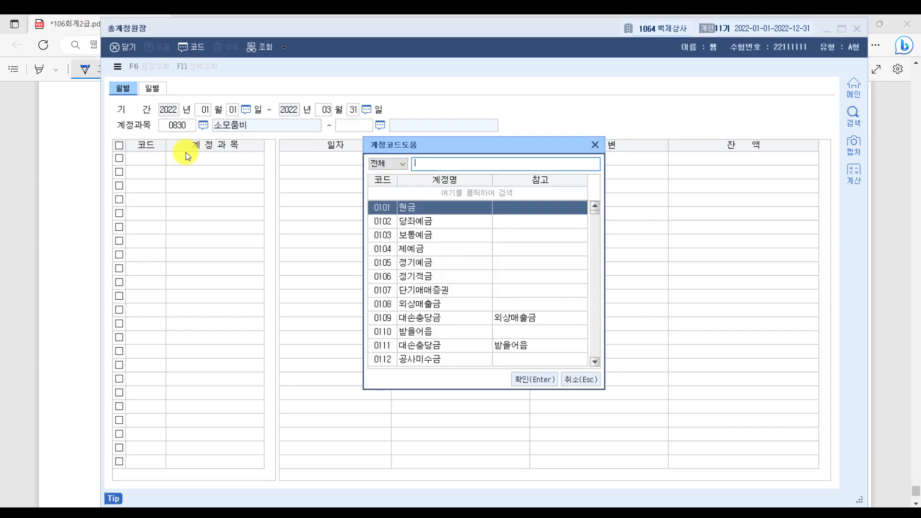
type("소모")
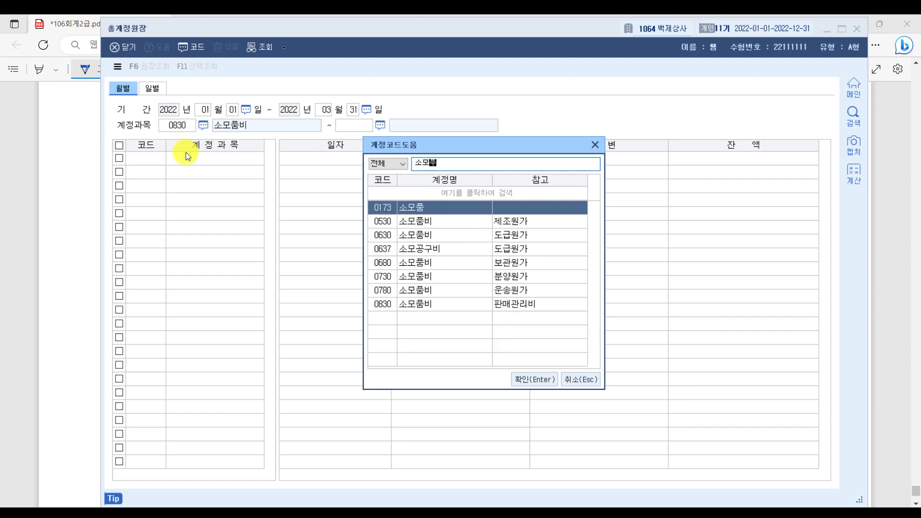
type("품")
key("Down")
key("Down")
key("Down")
key("Down")
key("Down")
key("Down")
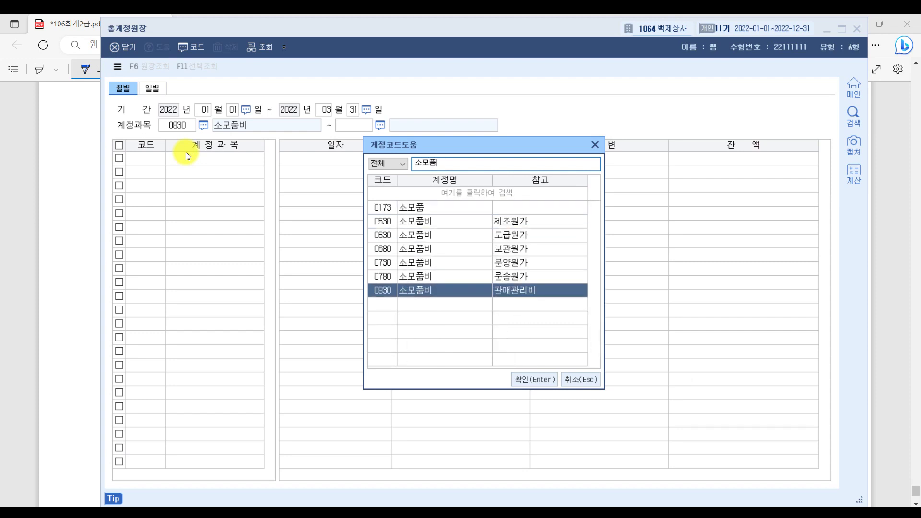
key("Return")
key("Return")
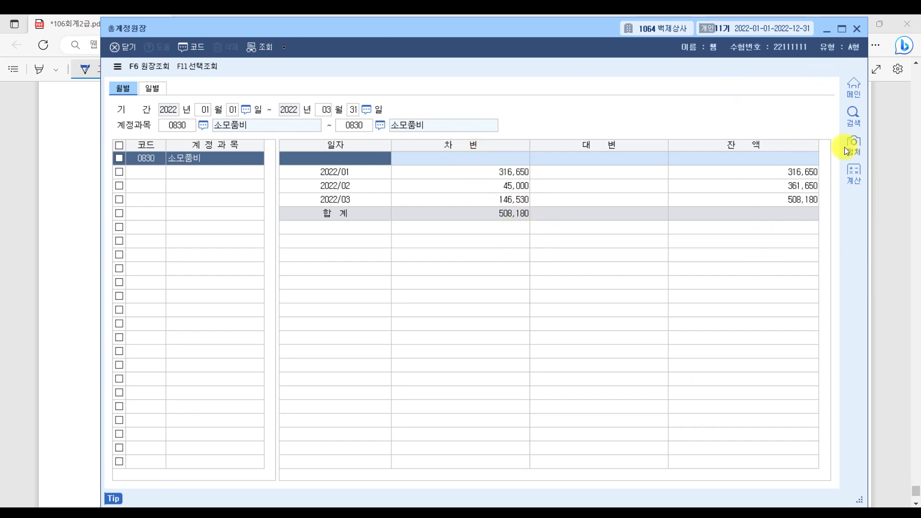
Point out the 2022/01 and 2022/02 rows as the highest and lowest 소모품비 months, and close 총계정원장.
left_click(467, 175)
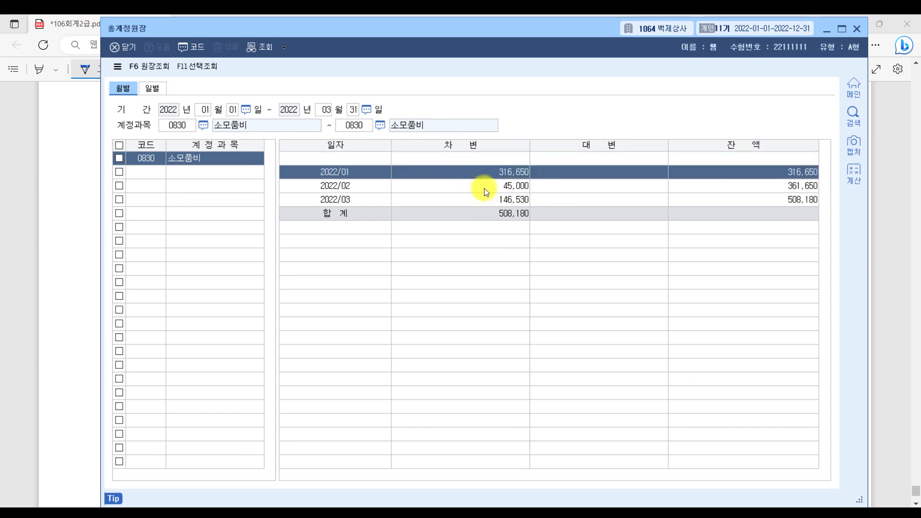
left_click(485, 188)
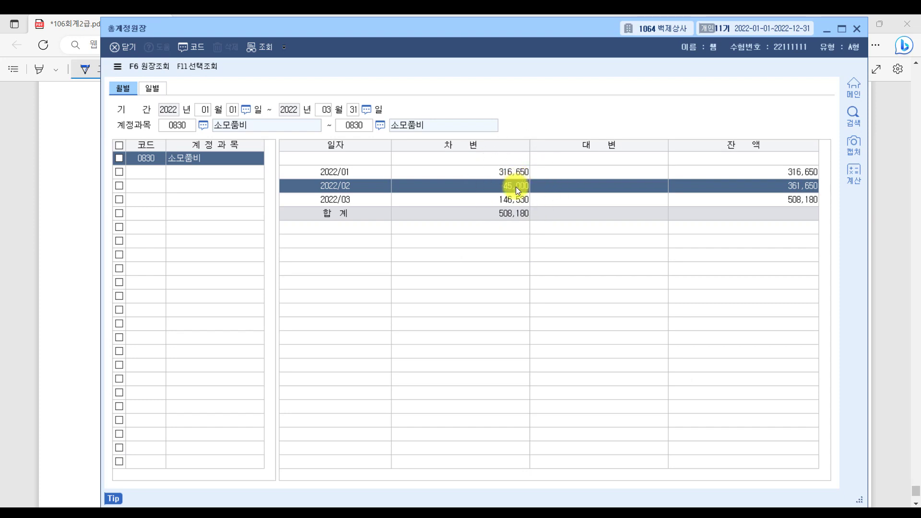
left_click(857, 29)
Underline the answer 361,650원 and its calculation 316,650원 + 2월 45,000원 under question [2] in the PDF.
left_click_drag(127, 226, 240, 223)
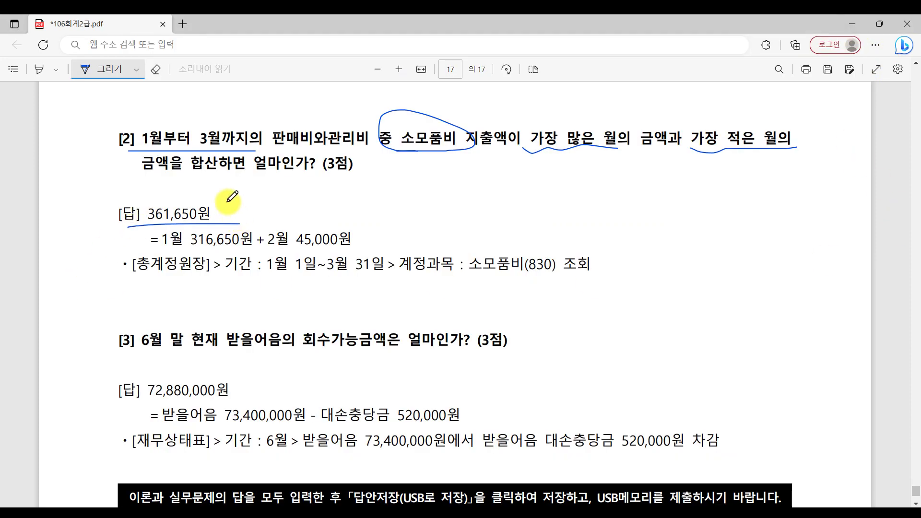
left_click_drag(182, 250, 388, 249)
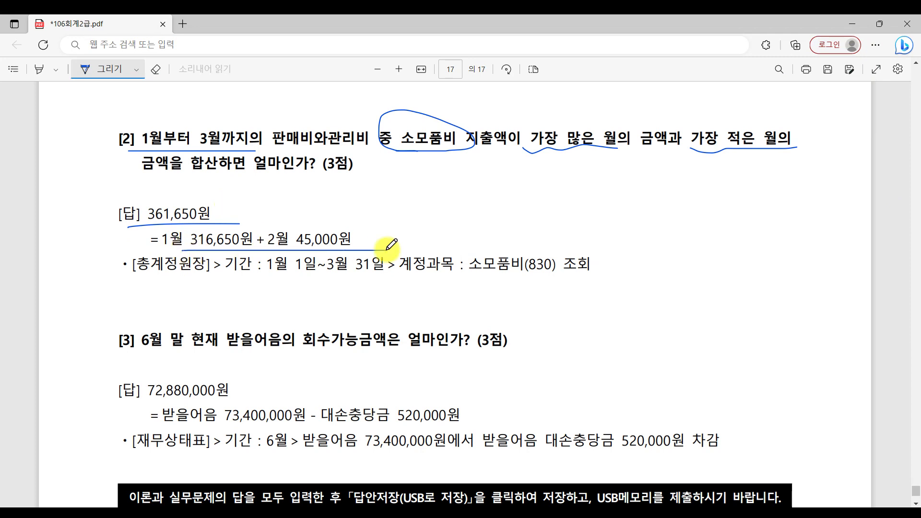
In question [3], circle 현재 and 받을어음의, handwrite 1/1~ above 현재, and underline 받을어음의 and 가능금액은 얼마인가.
scroll(377, 329, "down", 3)
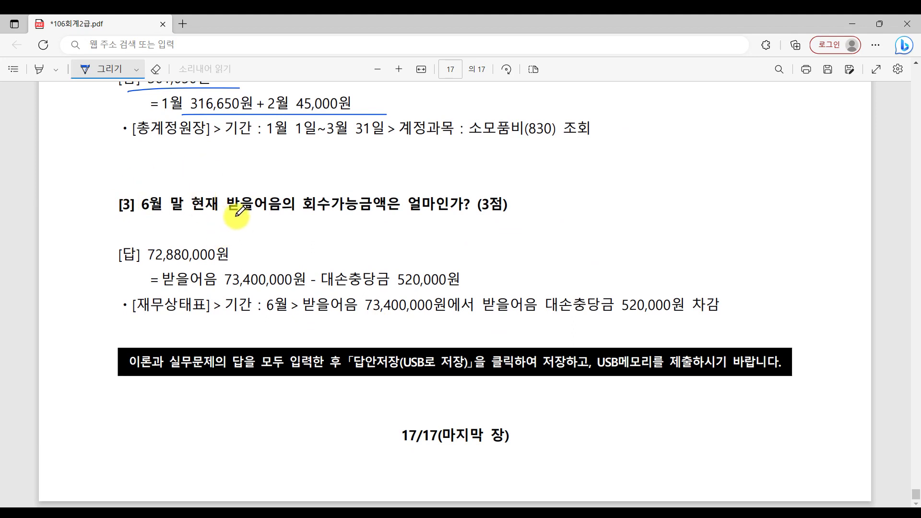
left_click_drag(213, 204, 210, 217)
mouse_move(146, 182)
left_mouse_down()
mouse_move(145, 163)
mouse_move(147, 191)
mouse_move(168, 182)
left_mouse_up()
left_click_drag(175, 165, 213, 160)
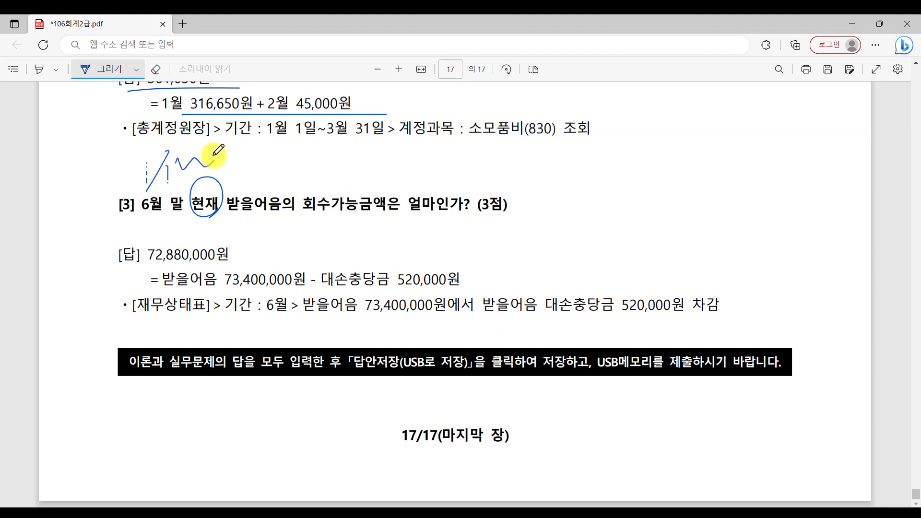
left_click_drag(229, 217, 489, 224)
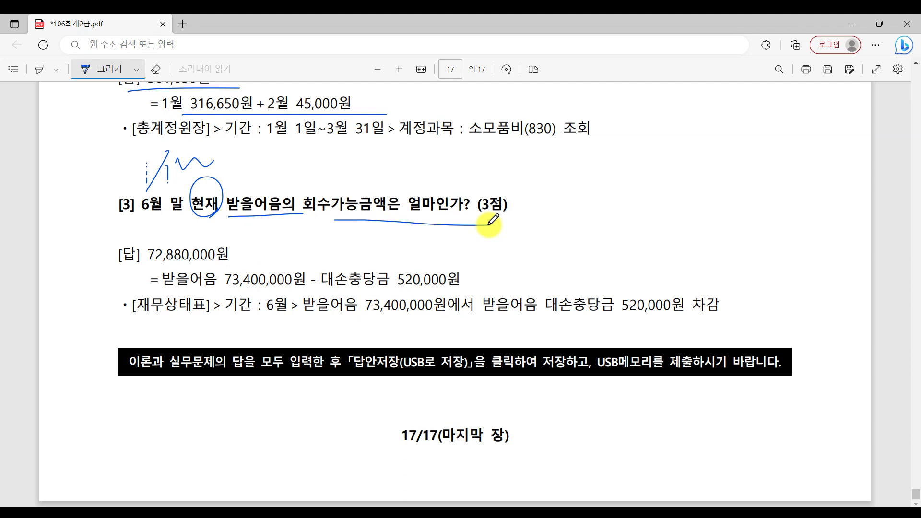
left_click_drag(242, 178, 216, 217)
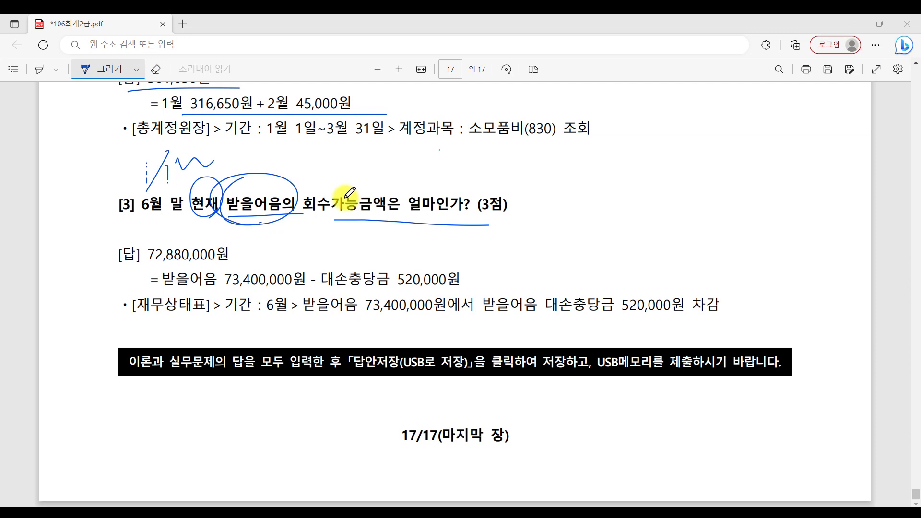
Draw an arrow from 회수가능금액 in question [3] and handwrite the formula 받을어음잔액 - 대손충당금 beside it.
mouse_move(366, 195)
left_mouse_down()
mouse_move(408, 153)
mouse_move(398, 153)
mouse_move(442, 154)
mouse_move(446, 172)
mouse_move(440, 157)
mouse_move(464, 162)
mouse_move(448, 174)
mouse_move(483, 140)
mouse_move(485, 152)
mouse_move(532, 142)
mouse_move(517, 152)
mouse_move(602, 142)
mouse_move(611, 129)
mouse_move(633, 140)
mouse_move(656, 135)
mouse_move(645, 126)
left_mouse_up()
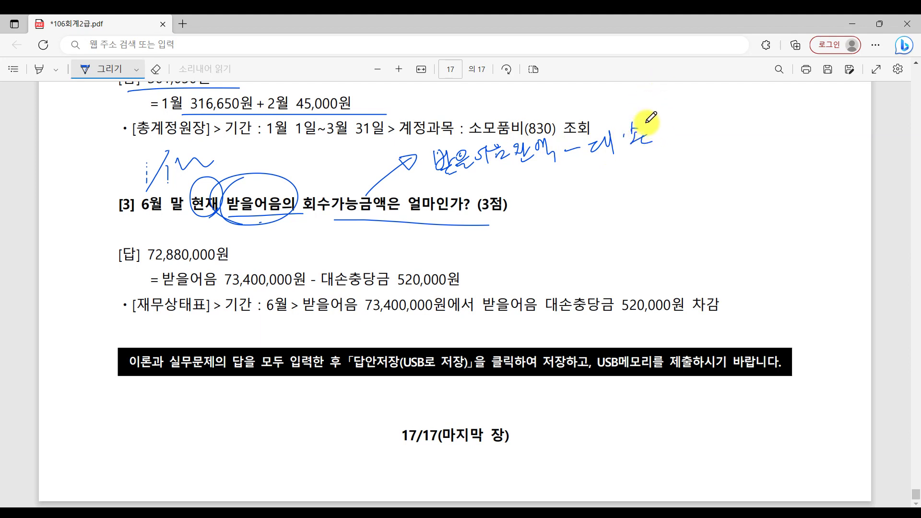
mouse_move(660, 123)
left_mouse_down()
mouse_move(643, 132)
mouse_move(658, 136)
mouse_move(696, 114)
mouse_move(720, 130)
mouse_move(716, 115)
left_mouse_up()
left_click(737, 118)
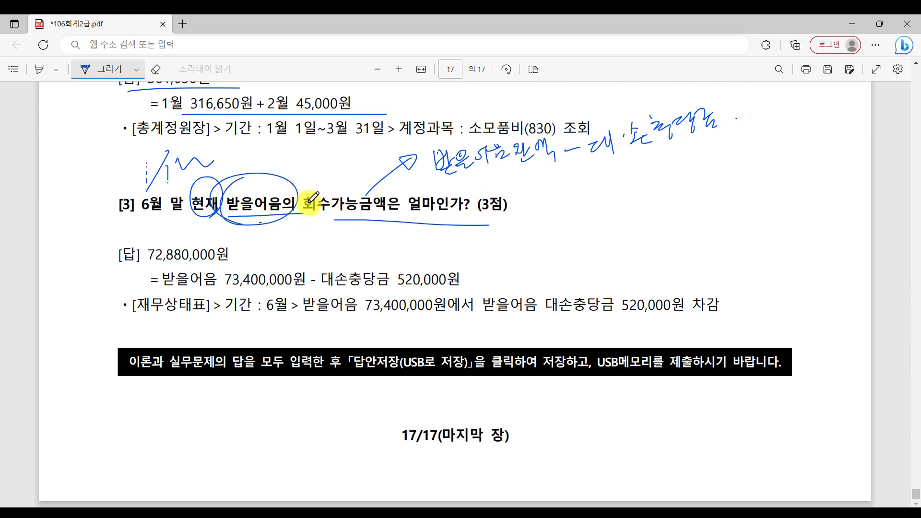
Check the 조회문제 image in 그림판 for the matching report and open 재무상태표 in KcLep.
key("alt+Tab")
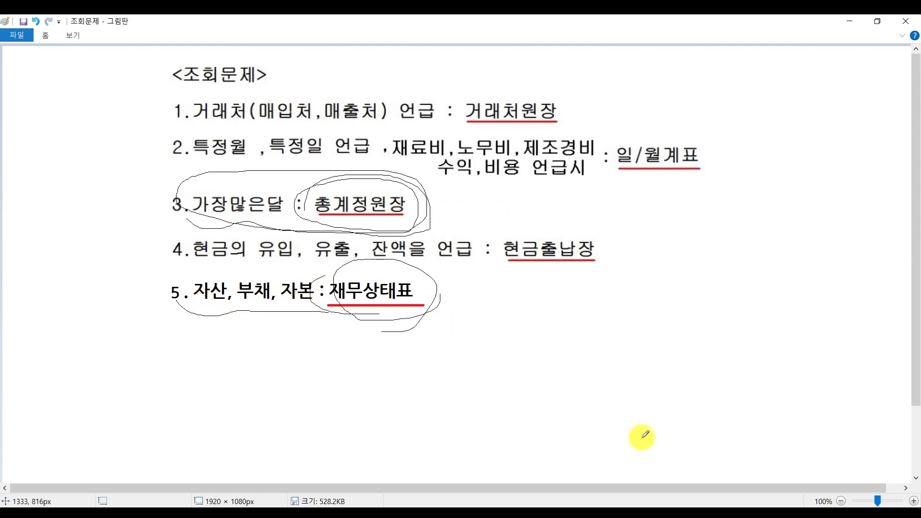
left_click(366, 490)
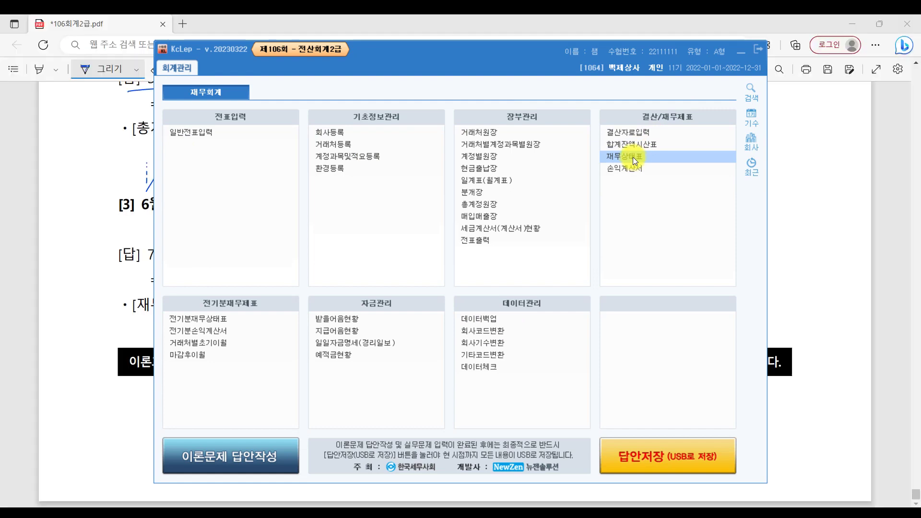
left_click(632, 156)
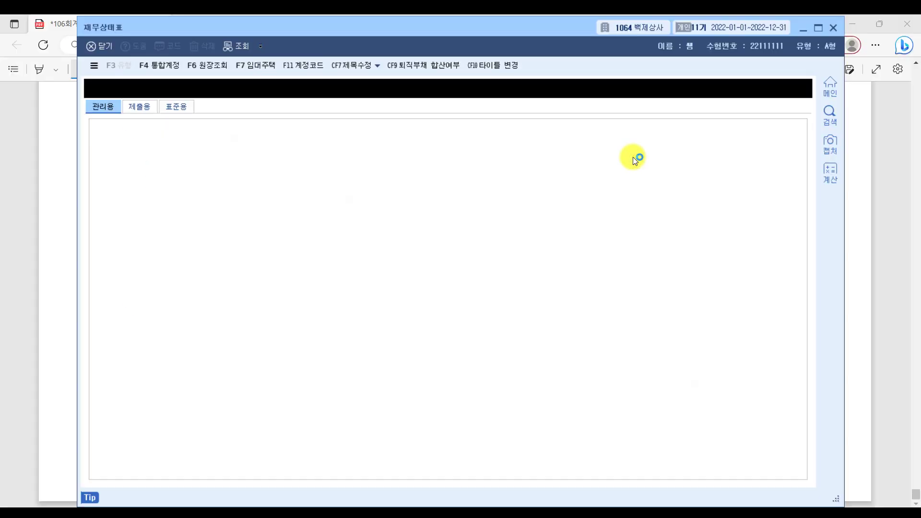